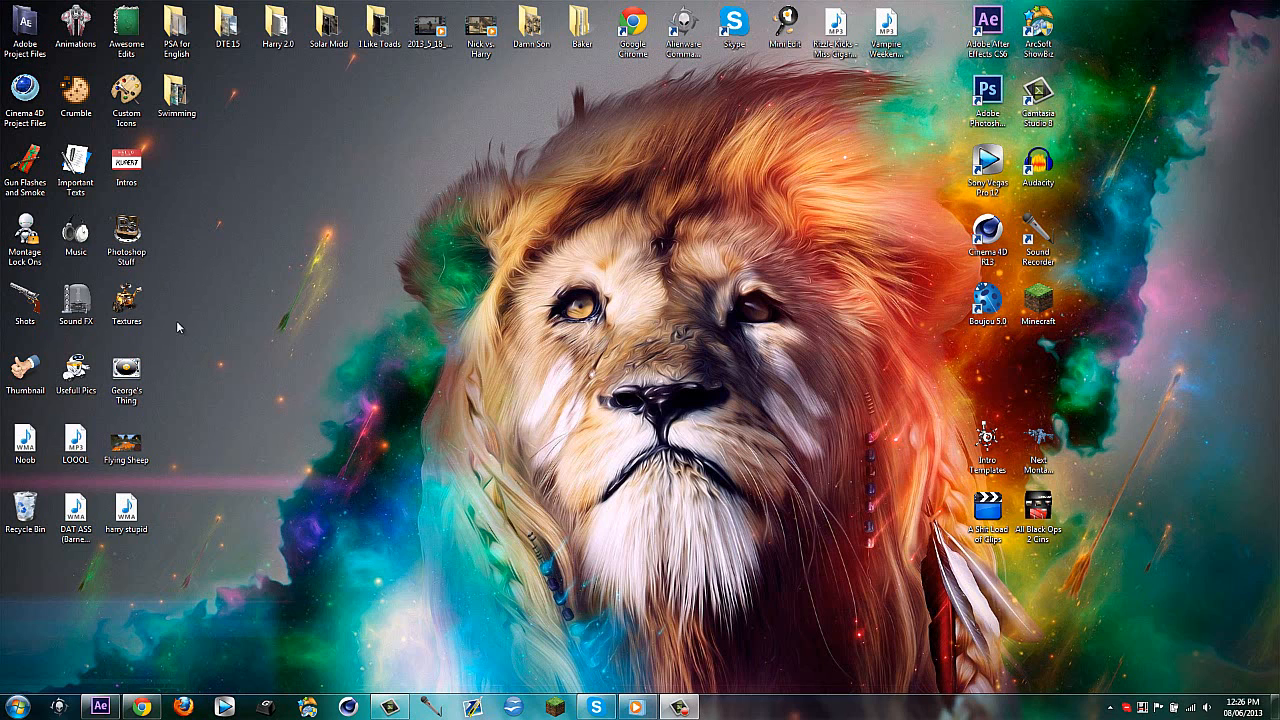
Step: Switch to Chrome and play the channel's featured "Get Baked" video full screen from 0:52 to examine the scope effect
{"action": "left_click", "coordinate": [142, 707]}
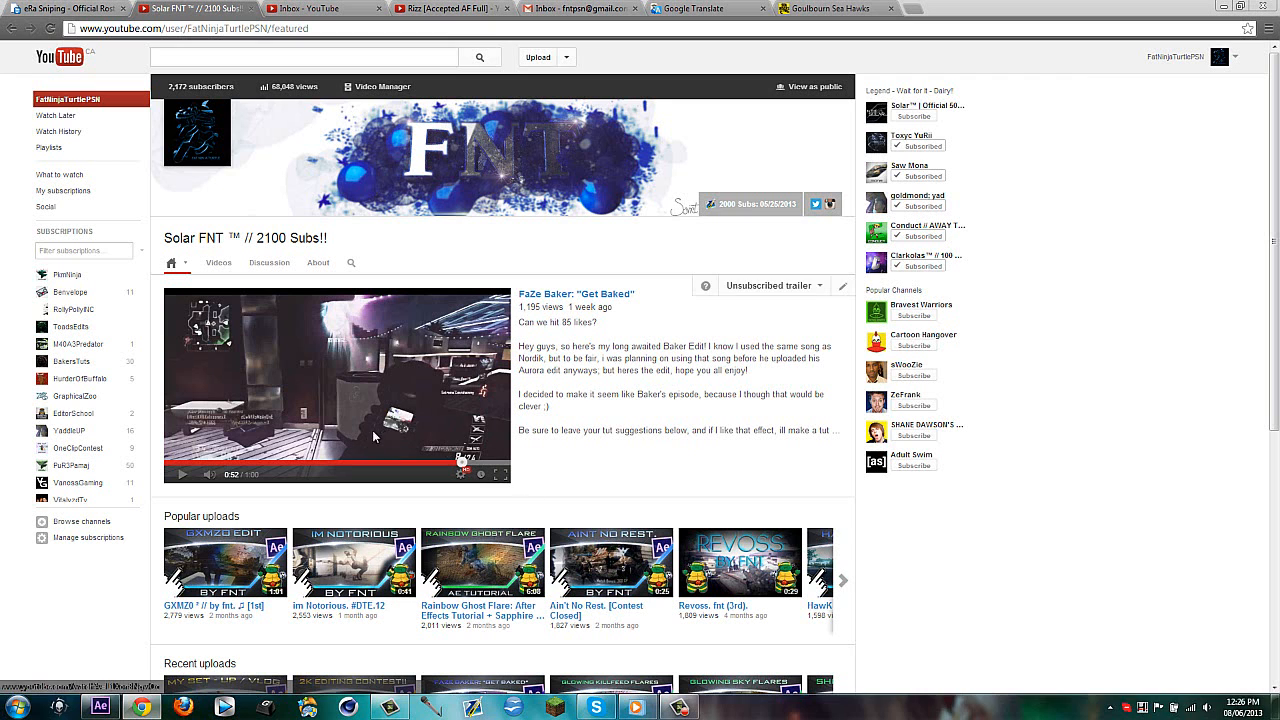
{"action": "left_click", "coordinate": [501, 474]}
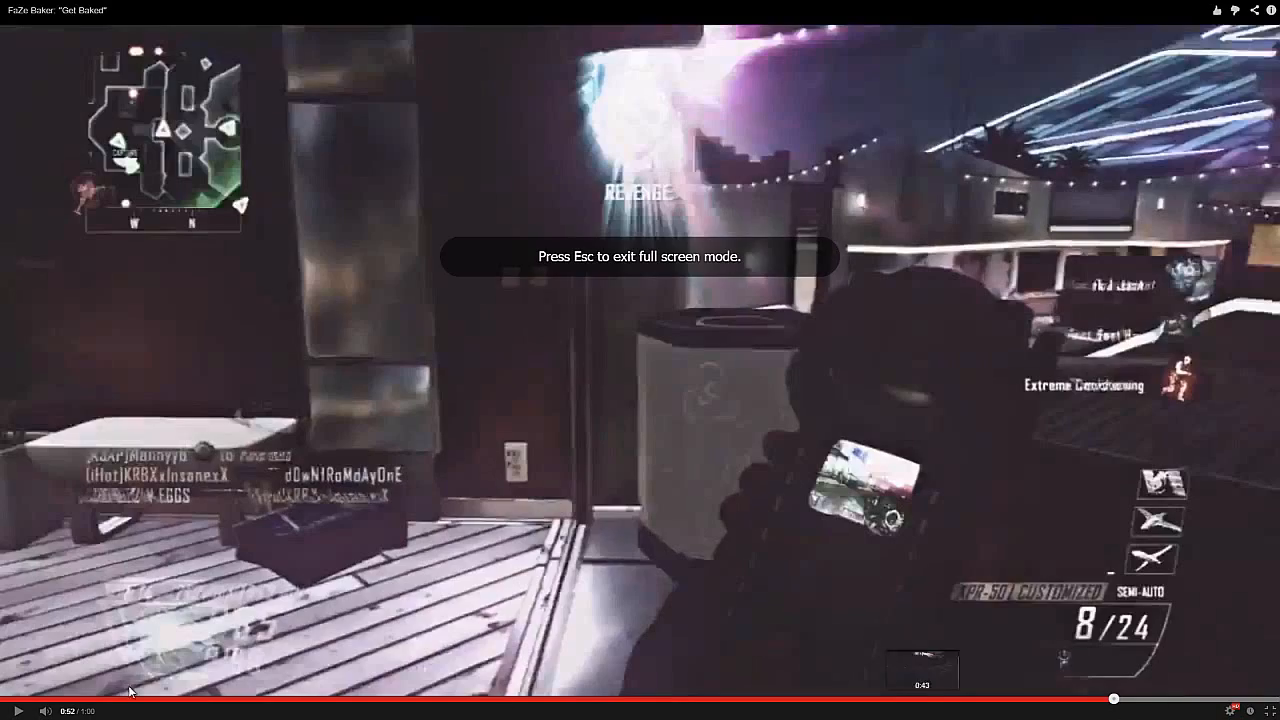
{"action": "left_click", "coordinate": [18, 710]}
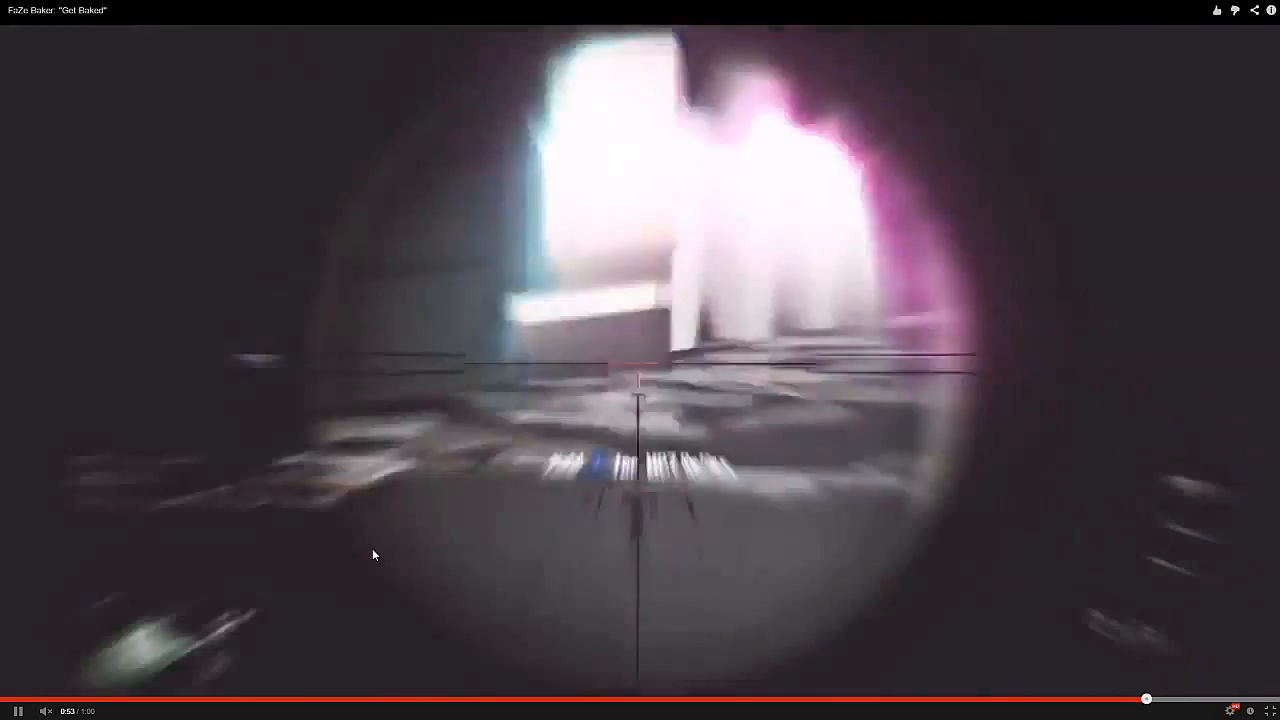
{"action": "left_click", "coordinate": [377, 548]}
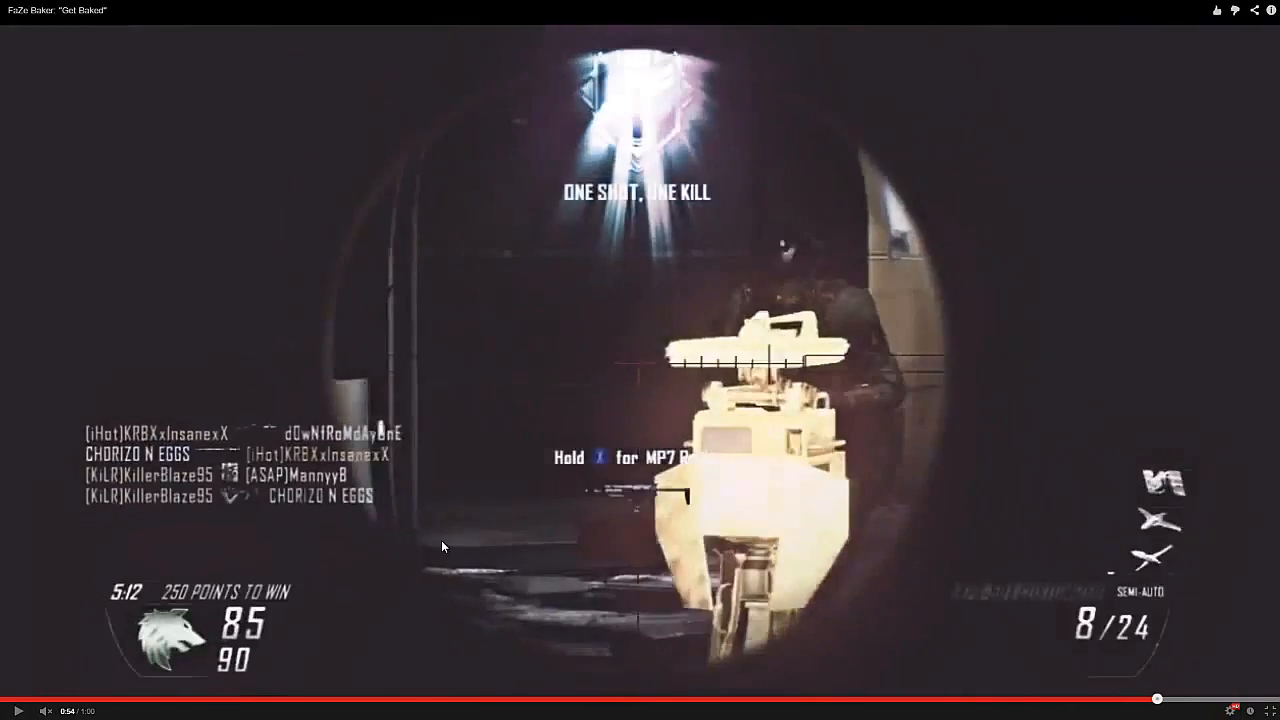
{"action": "key", "text": "Escape"}
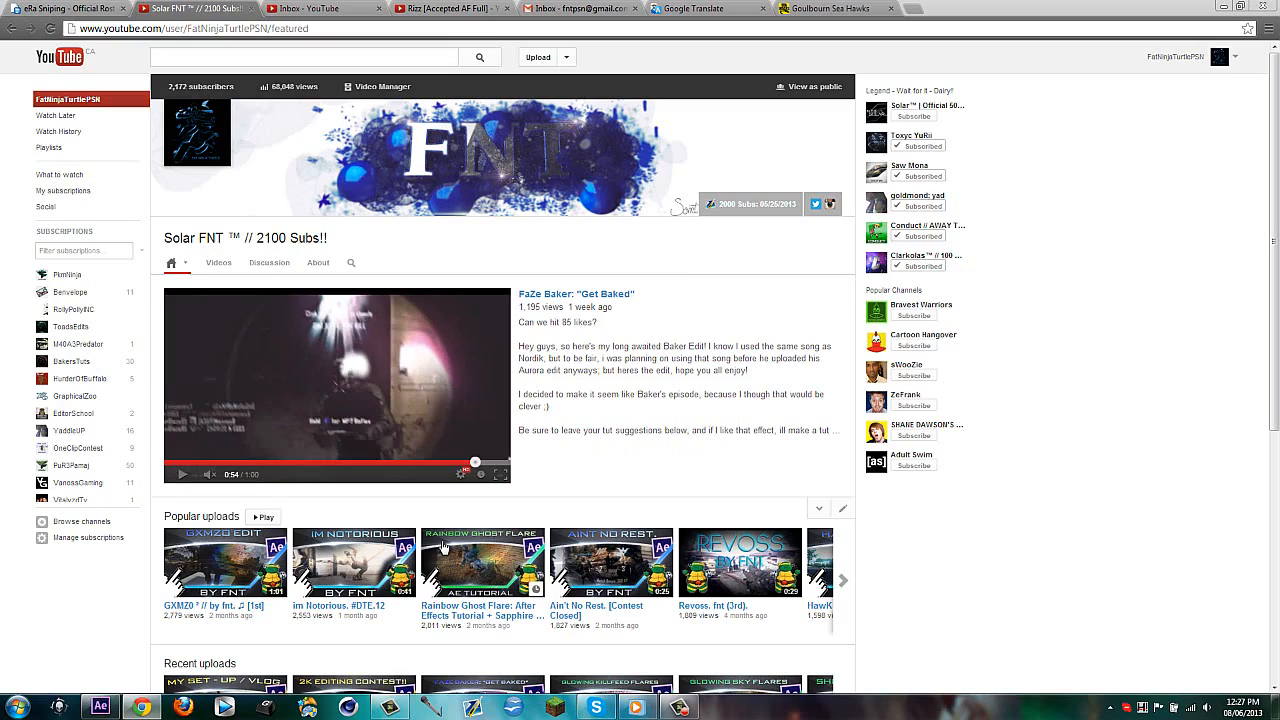
{"action": "left_click", "coordinate": [502, 478]}
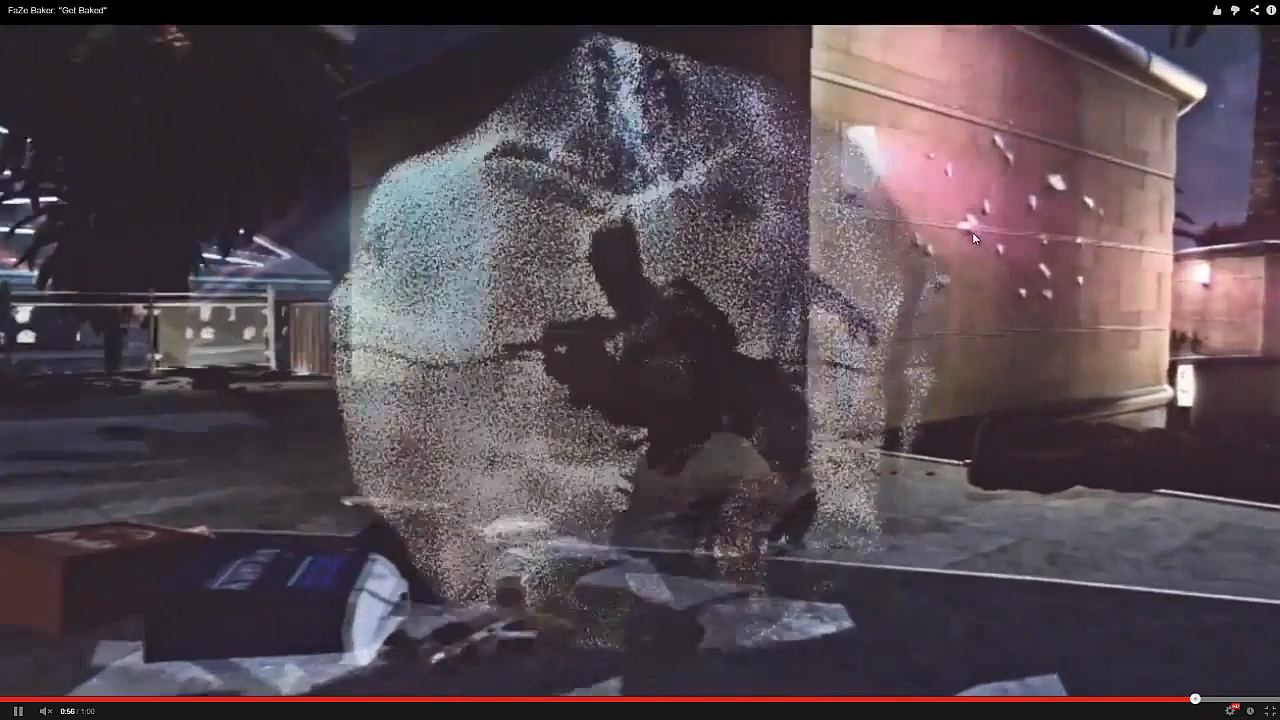
{"action": "key", "text": "Escape"}
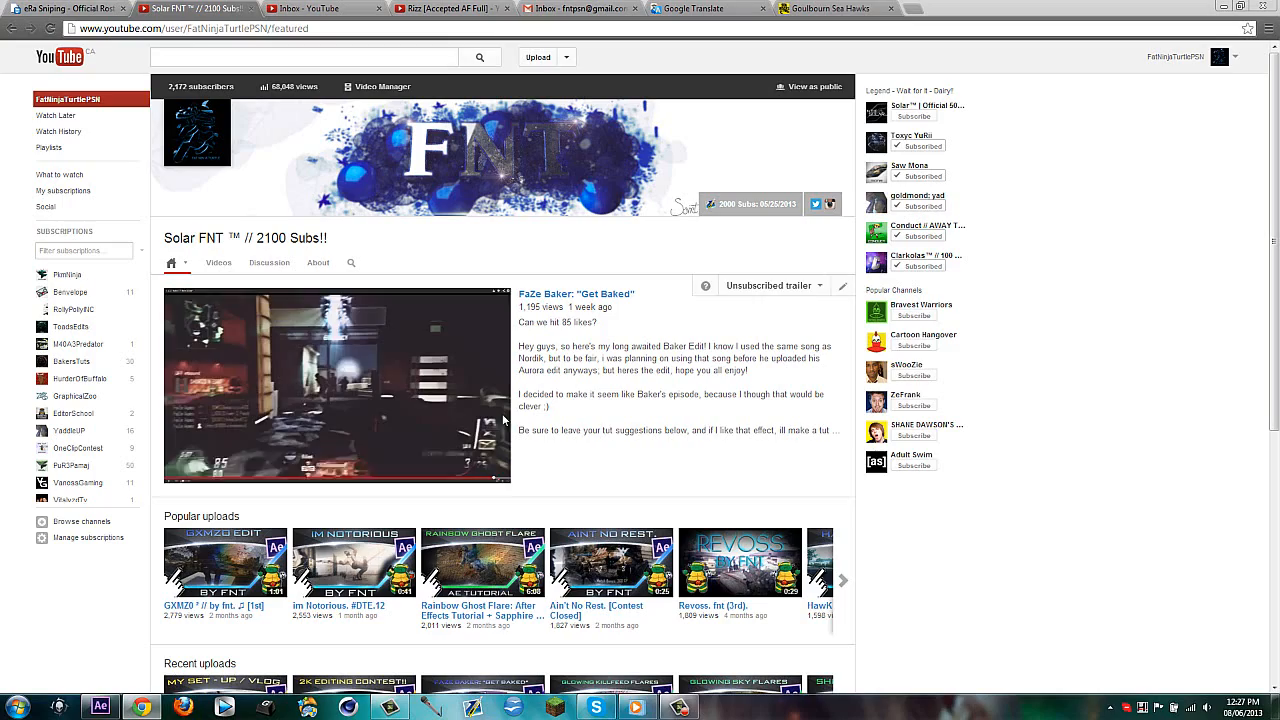
Step: Switch to After Effects and split the Apex XPR Collat to DSR Collat Quadfeed clip at 0;00;14;26
{"action": "left_click", "coordinate": [101, 707]}
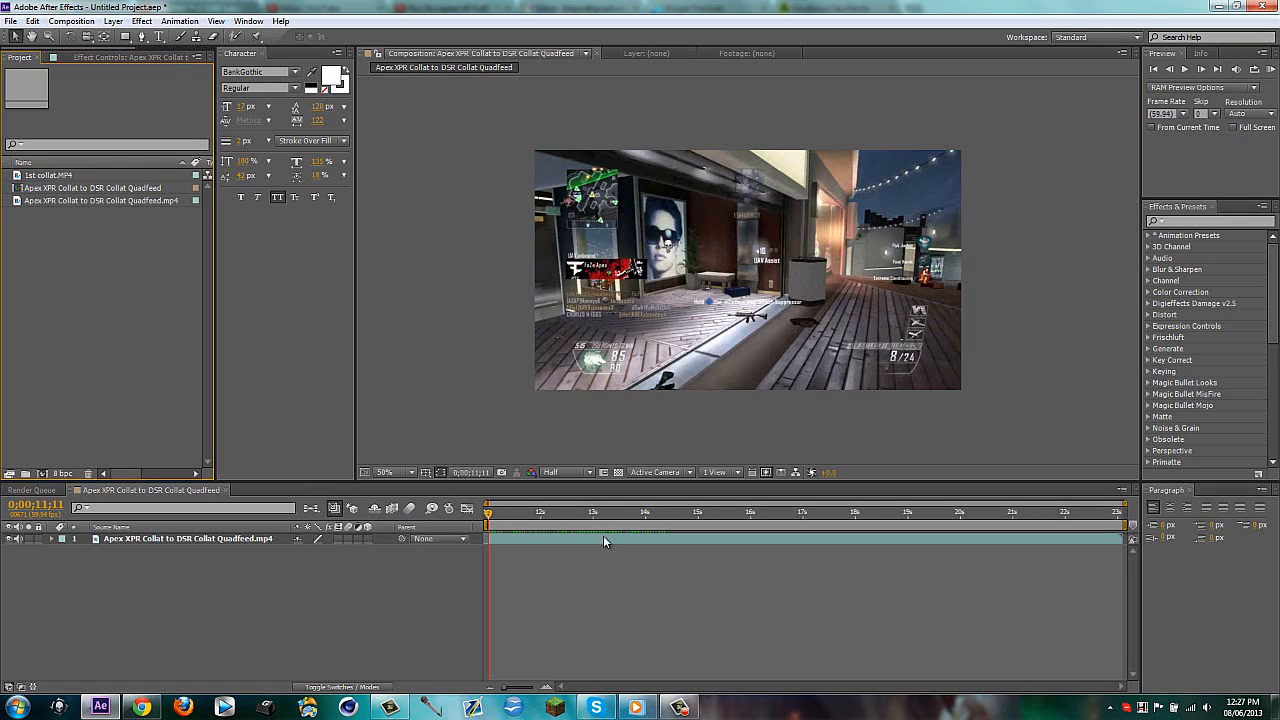
{"action": "left_click_drag", "start_coordinate": [487, 517], "coordinate": [658, 476]}
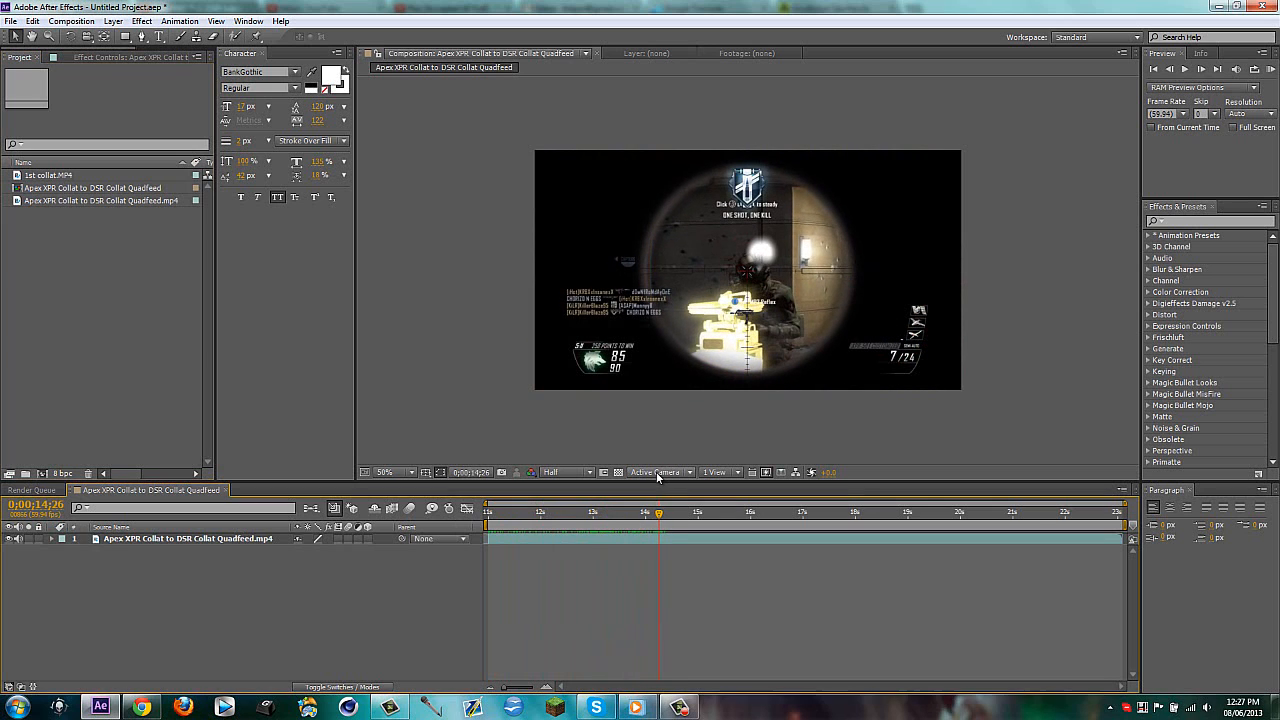
{"action": "left_click", "coordinate": [667, 537]}
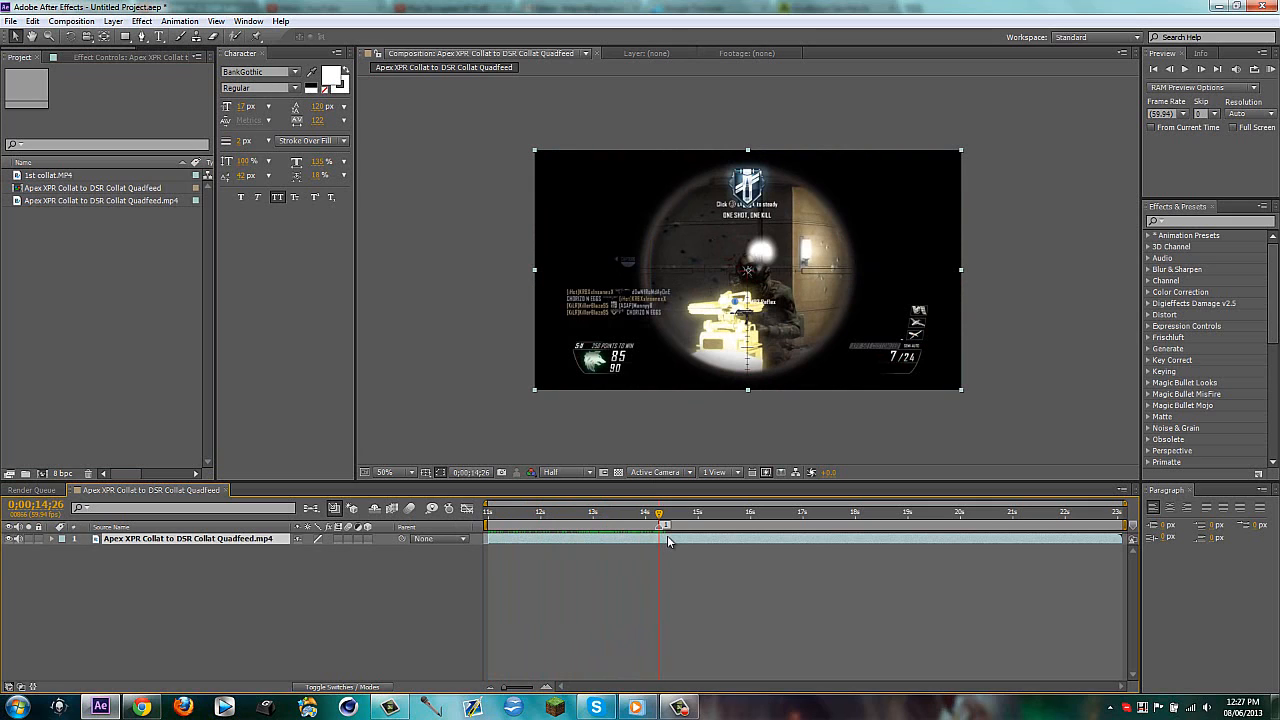
{"action": "key", "text": "ctrl+shift+d"}
Step: Apply Twixtor Pro to the second part of the split clip with an input frame rate of 59.94
{"action": "left_click", "coordinate": [1210, 221]}
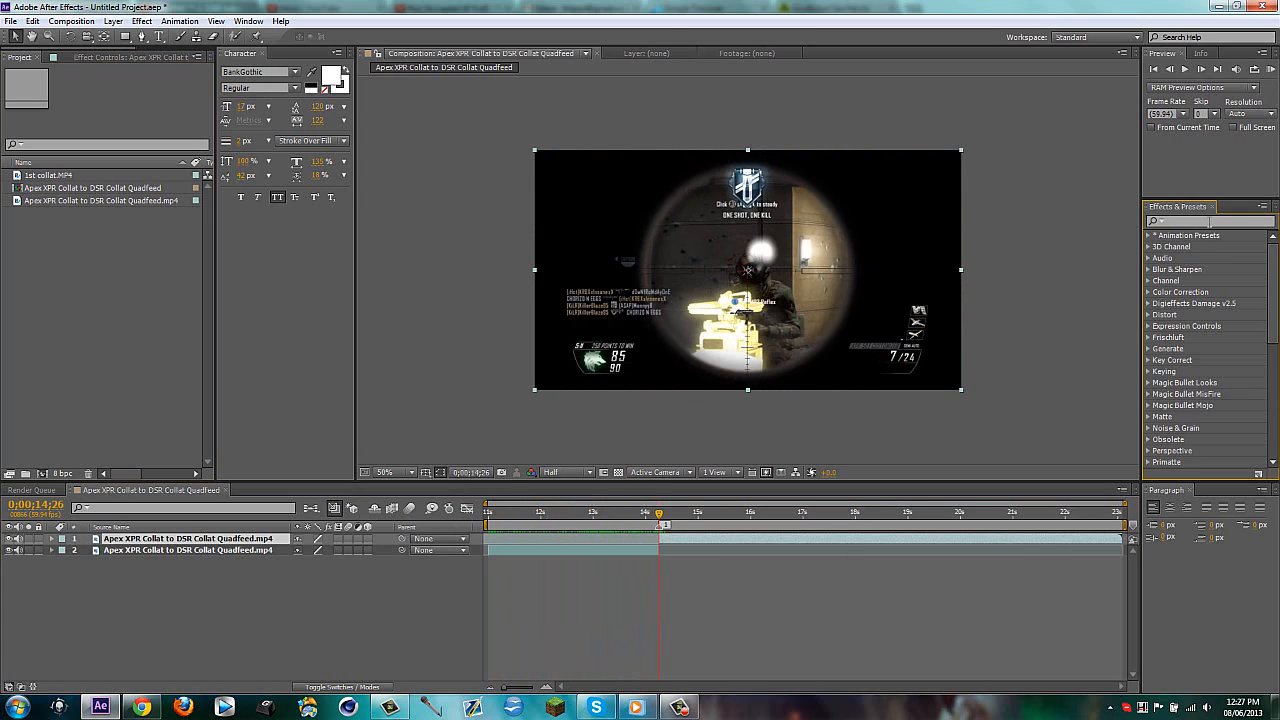
{"action": "type", "text": "twixtor"}
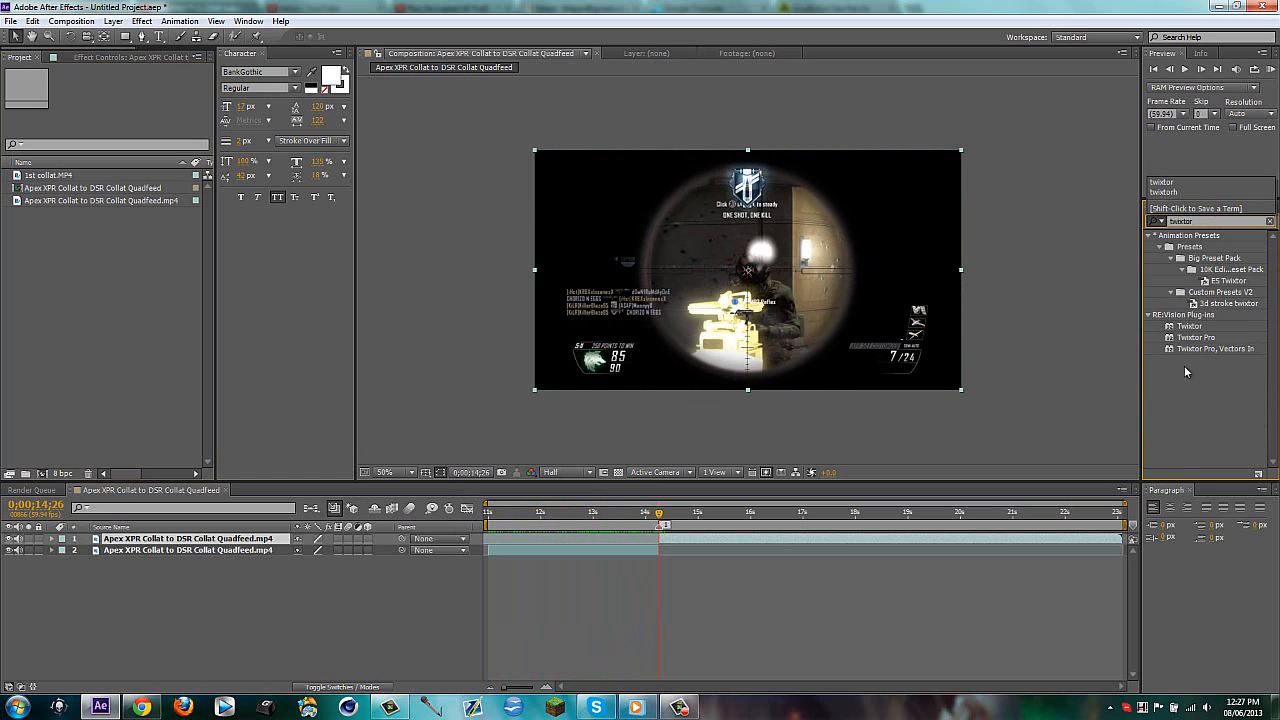
{"action": "left_click_drag", "start_coordinate": [1196, 337], "coordinate": [700, 539]}
{"action": "left_click", "coordinate": [129, 173]}
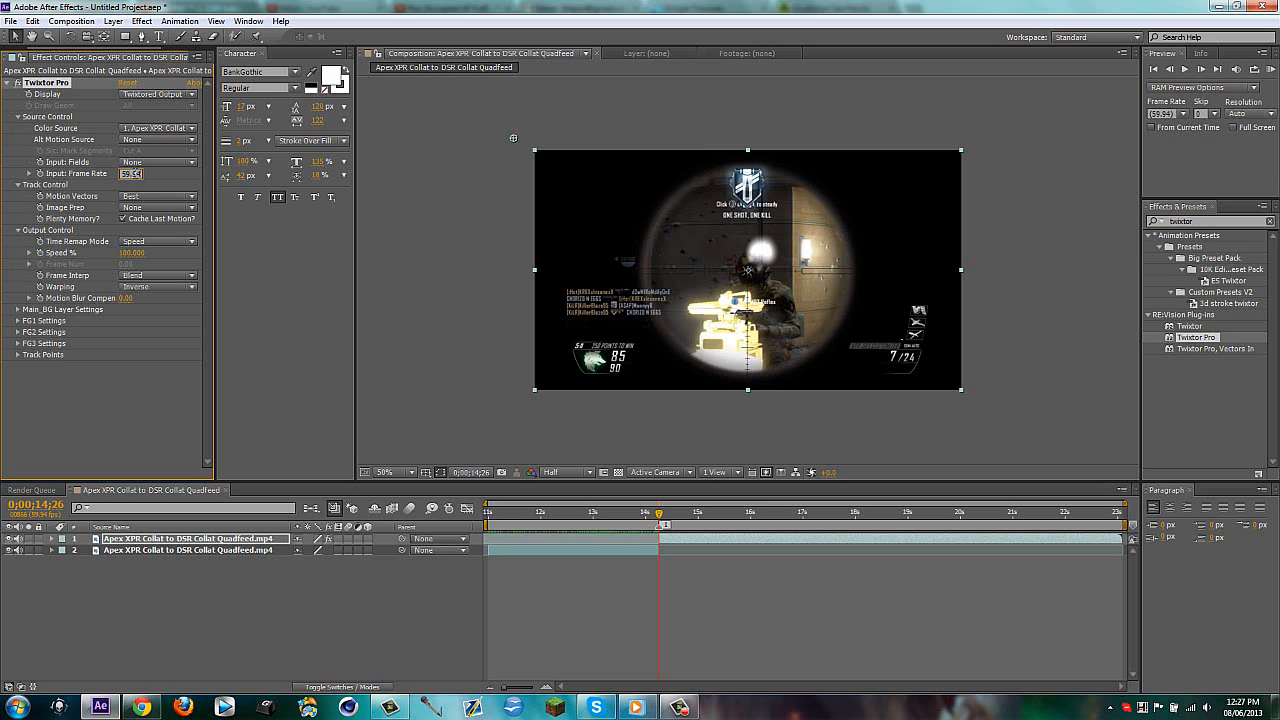
{"action": "key", "text": "Return"}
Step: Set Twixtor Pro's Warping to Inverse w/ Smart Blend and its Image Prep to contrast/edge enhancement
{"action": "left_click", "coordinate": [137, 288]}
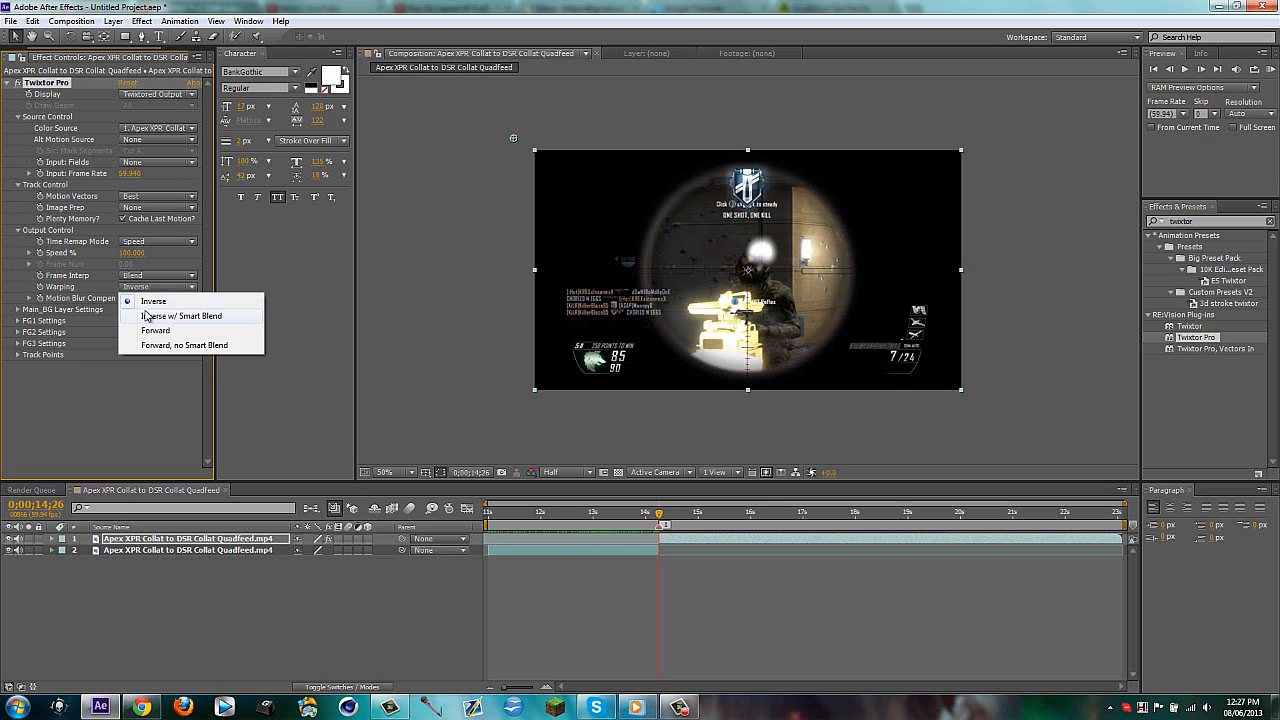
{"action": "left_click", "coordinate": [145, 316]}
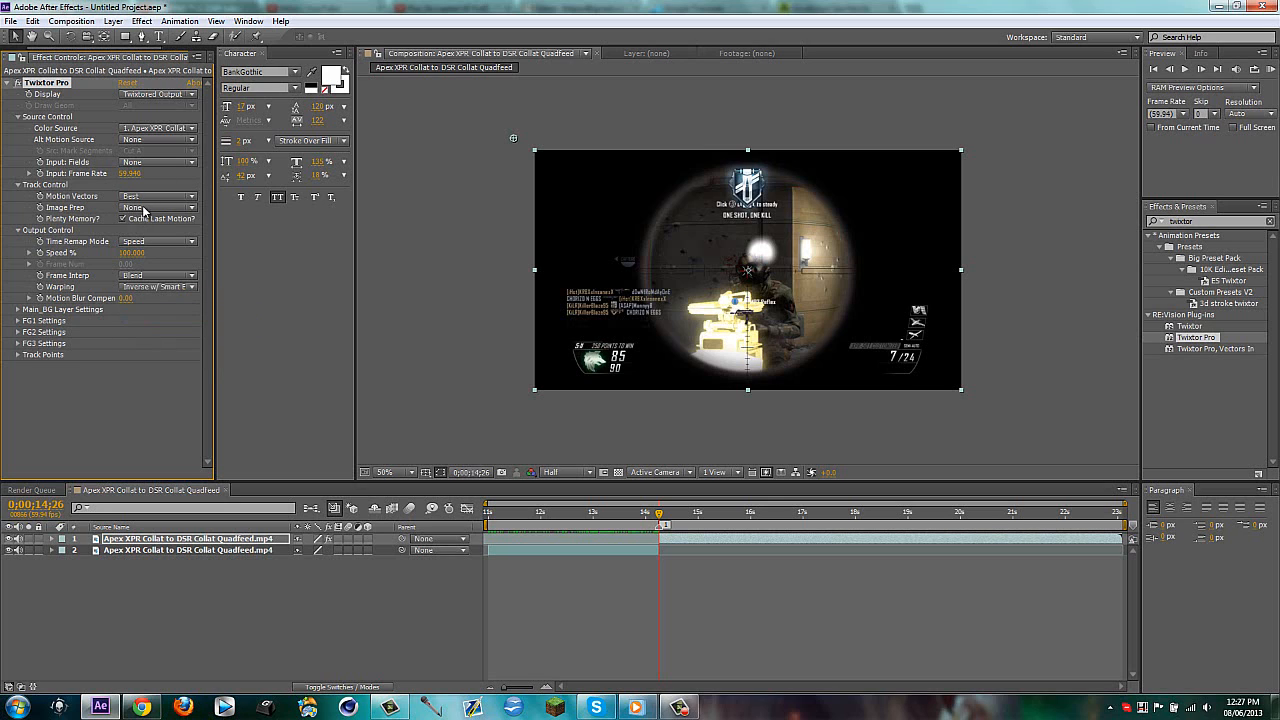
{"action": "left_click", "coordinate": [147, 207]}
{"action": "left_click", "coordinate": [157, 237]}
{"action": "left_click", "coordinate": [362, 608]}
Step: Enable keyframing for Twixtor Pro's Speed % and set it to 10 at 0;00;14;27
{"action": "left_click", "coordinate": [41, 253]}
{"action": "left_click", "coordinate": [131, 253]}
{"action": "type", "text": "10"}
{"action": "key", "text": "Return"}
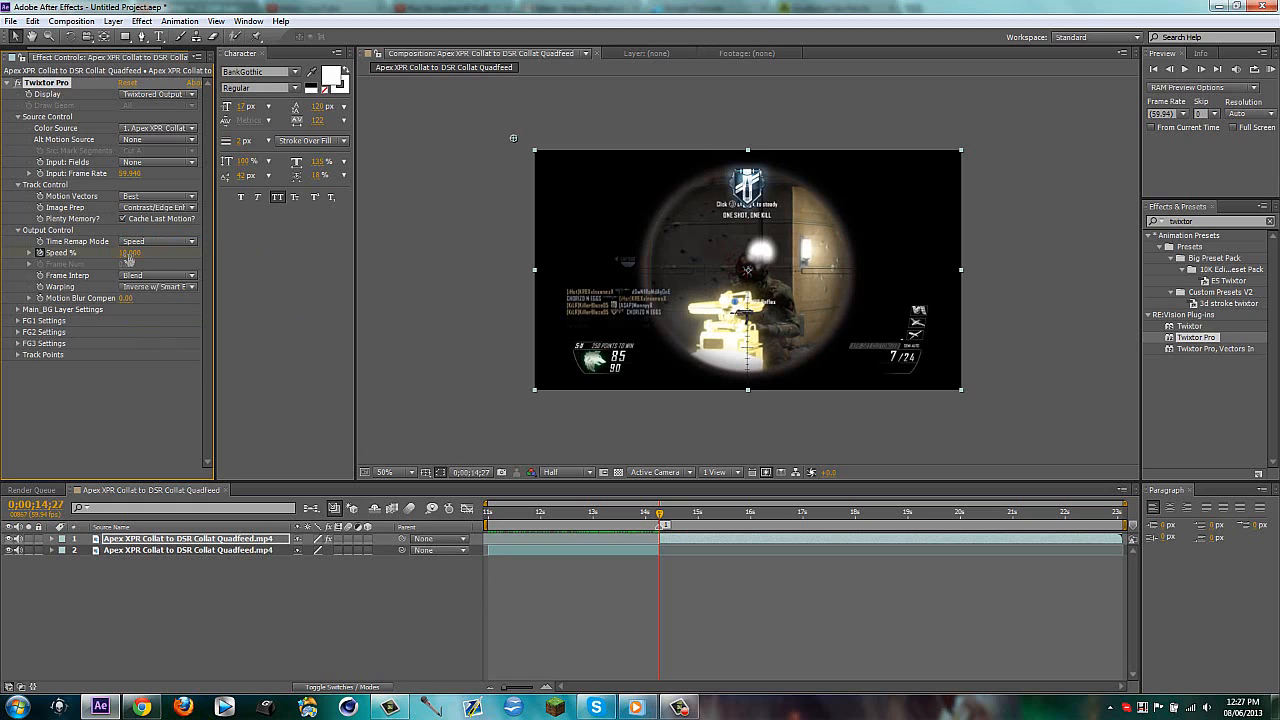
Step: Reveal the speed keyframes and trim the end of the slowed clip to 0;00;15;17
{"action": "key", "text": "u"}
{"action": "key", "text": "shift+Page_Down"}
{"action": "key", "text": "shift+Page_Down"}
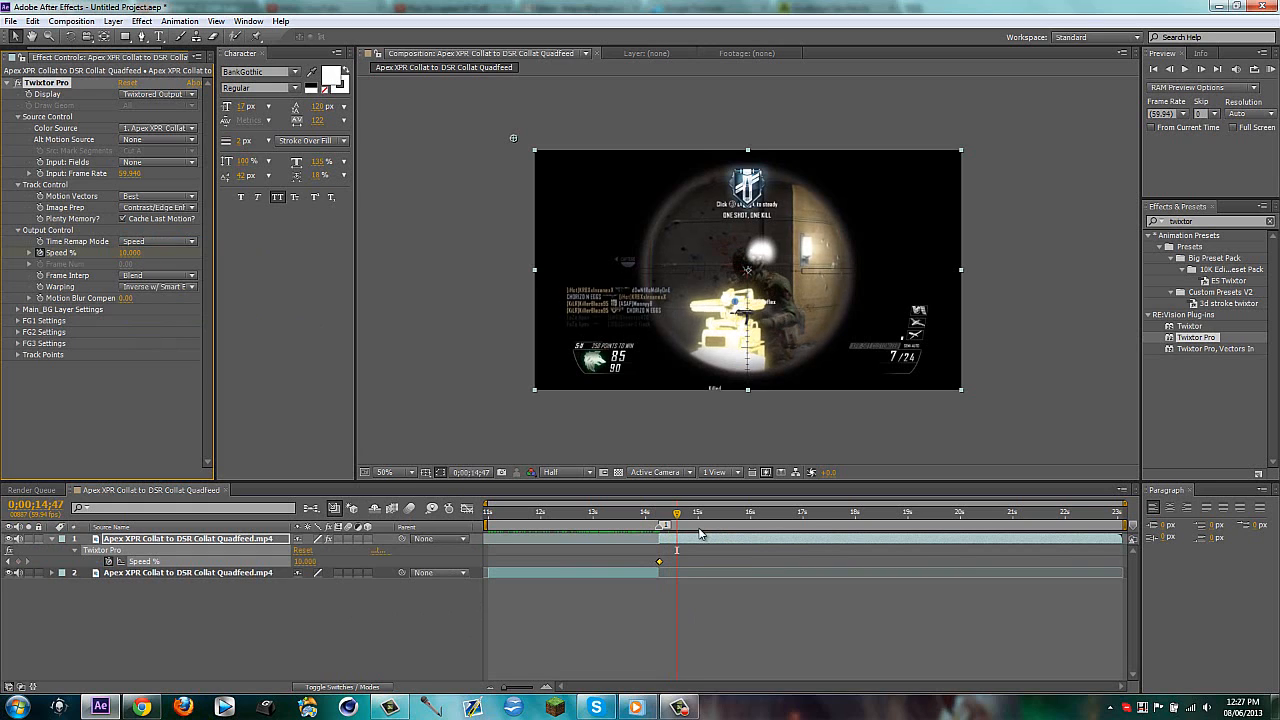
{"action": "key", "text": "shift+Page_Down"}
{"action": "key", "text": "shift+Page_Down"}
{"action": "key", "text": "shift+Page_Down"}
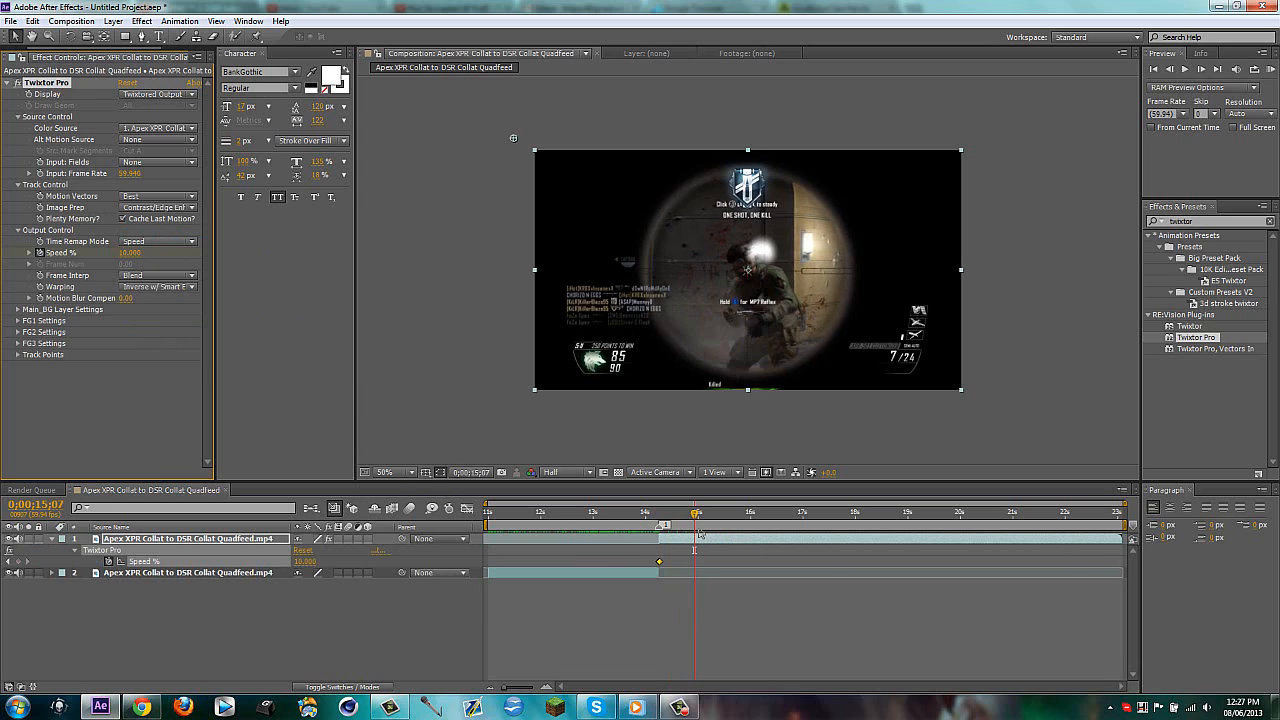
{"action": "key", "text": "alt+bracketright"}
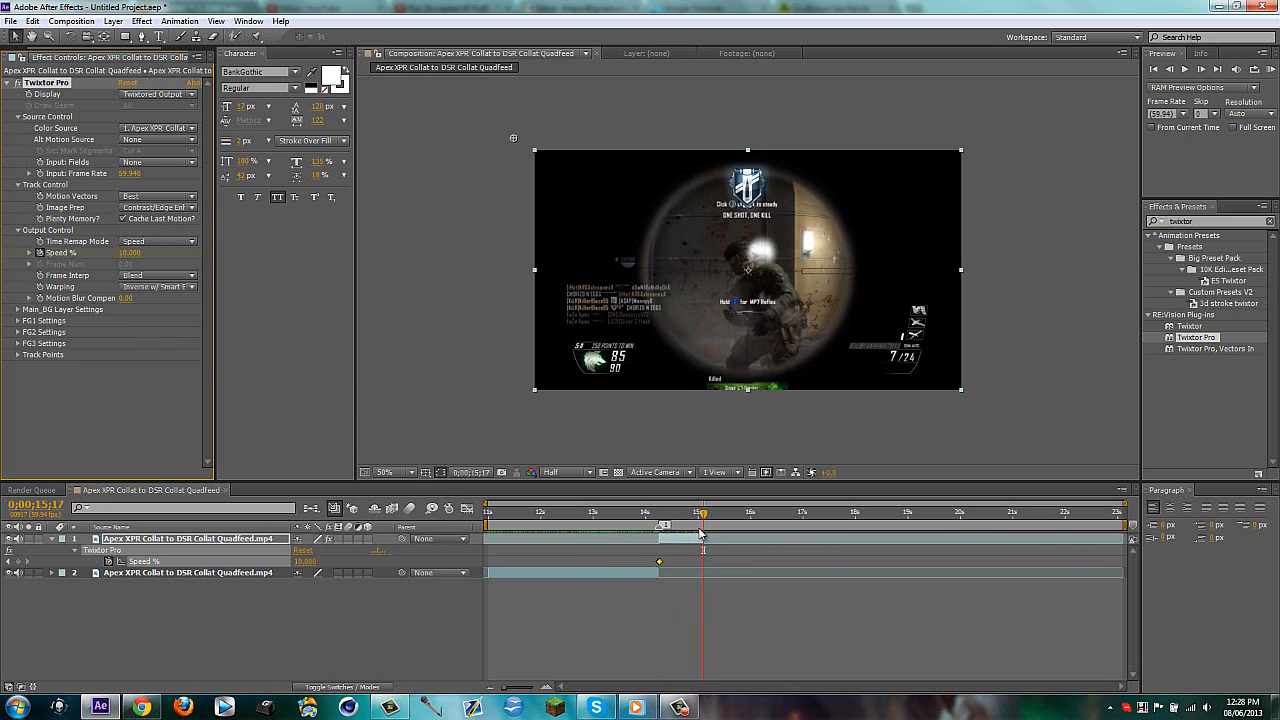
Step: Duplicate the slowed clip and pre-compose the upper copy, moving all attributes into the new composition
{"action": "key", "text": "i"}
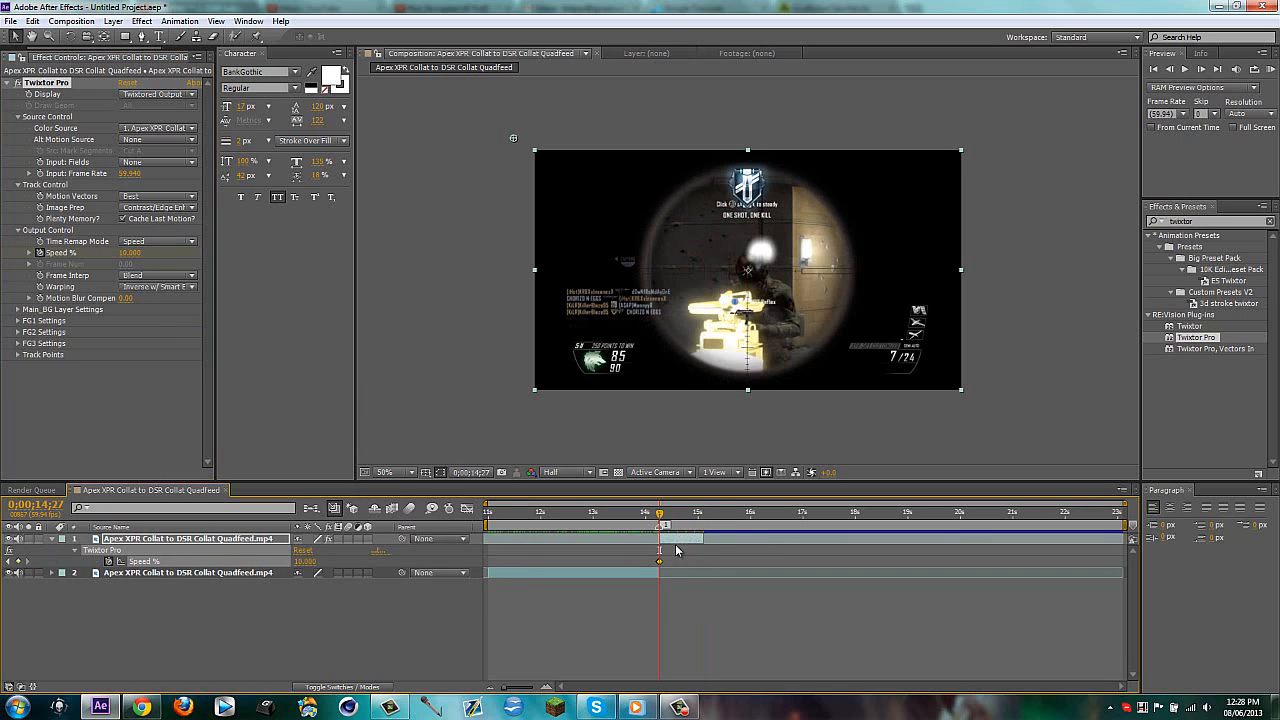
{"action": "left_click", "coordinate": [681, 541]}
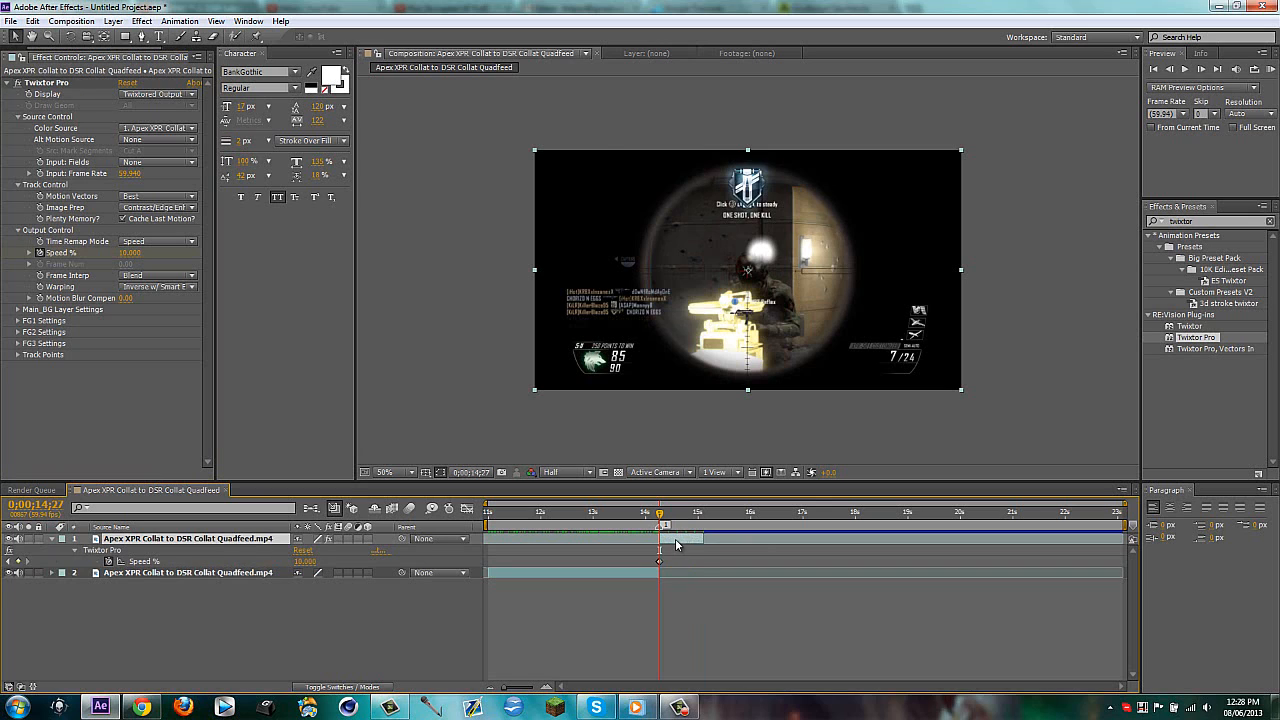
{"action": "key", "text": "ctrl+d"}
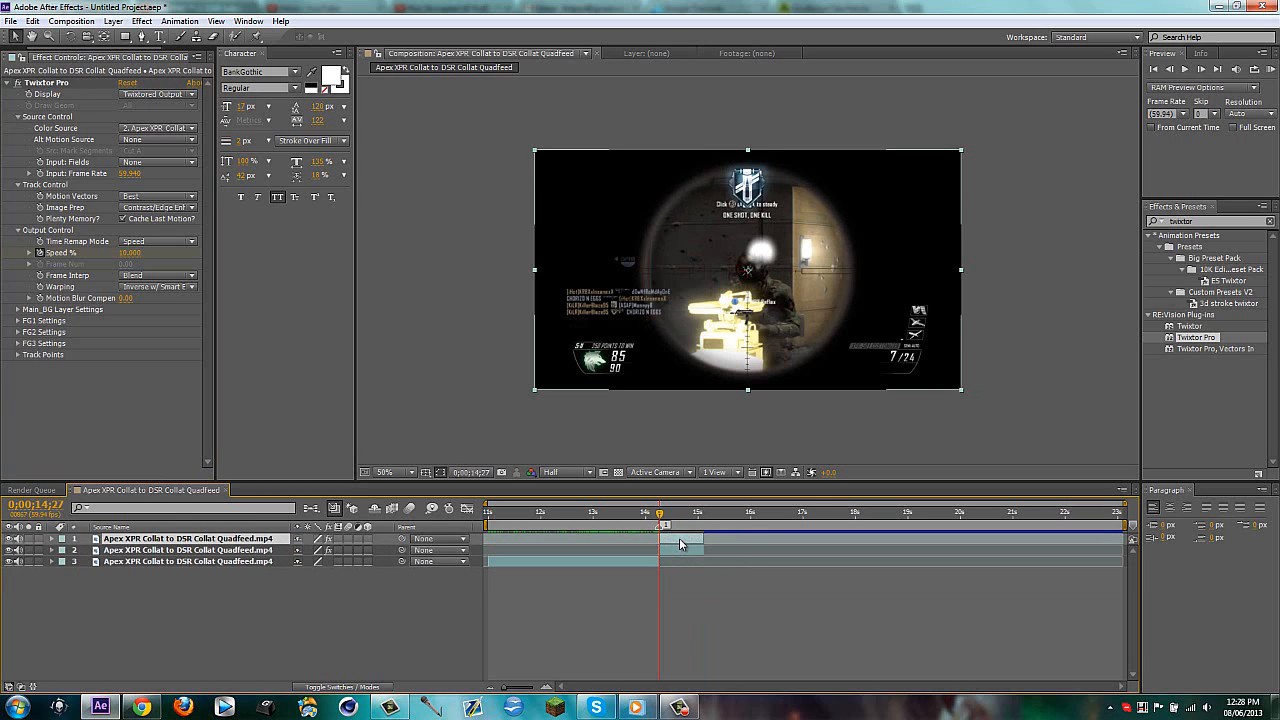
{"action": "right_click", "coordinate": [672, 540]}
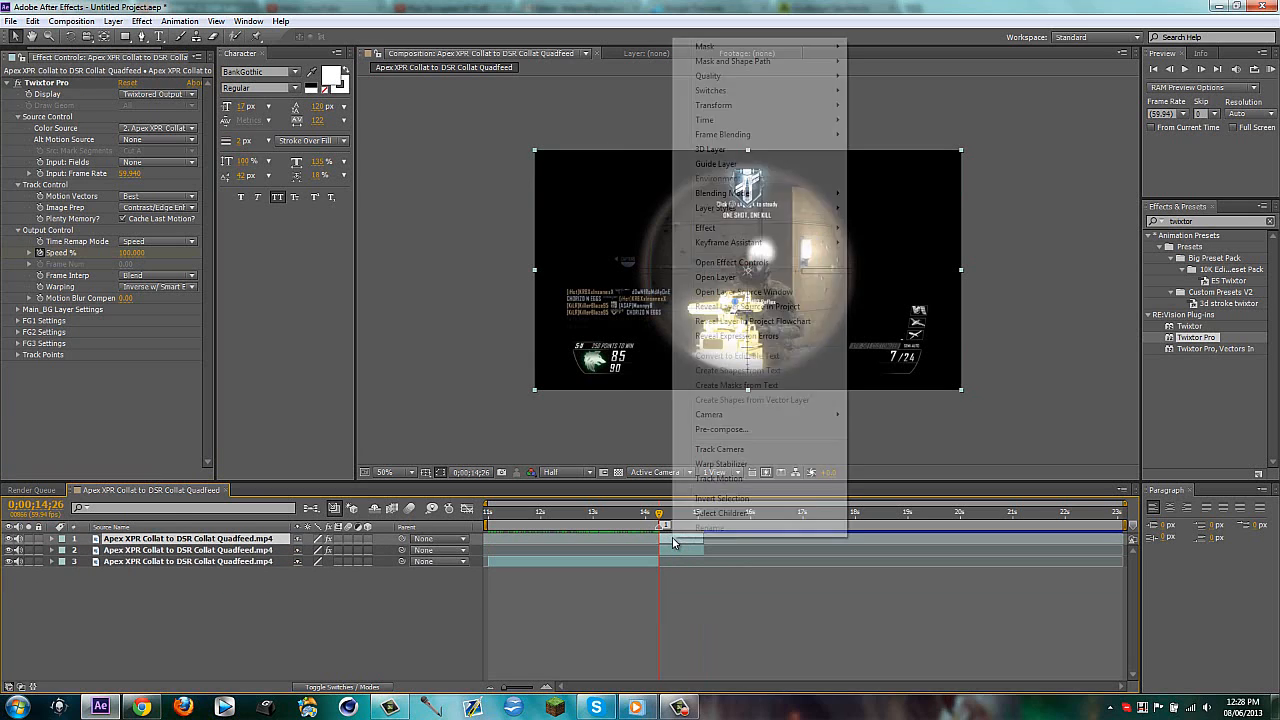
{"action": "left_click", "coordinate": [714, 430]}
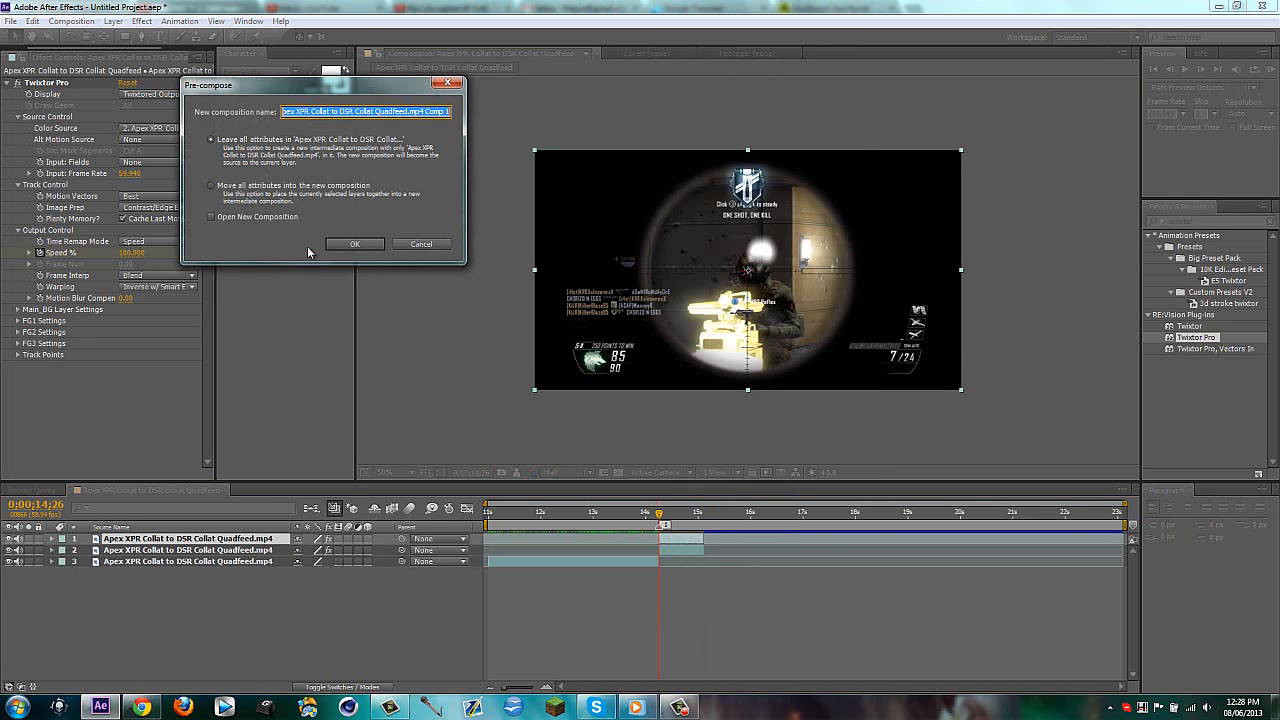
{"action": "left_click", "coordinate": [211, 186]}
{"action": "left_click", "coordinate": [360, 243]}
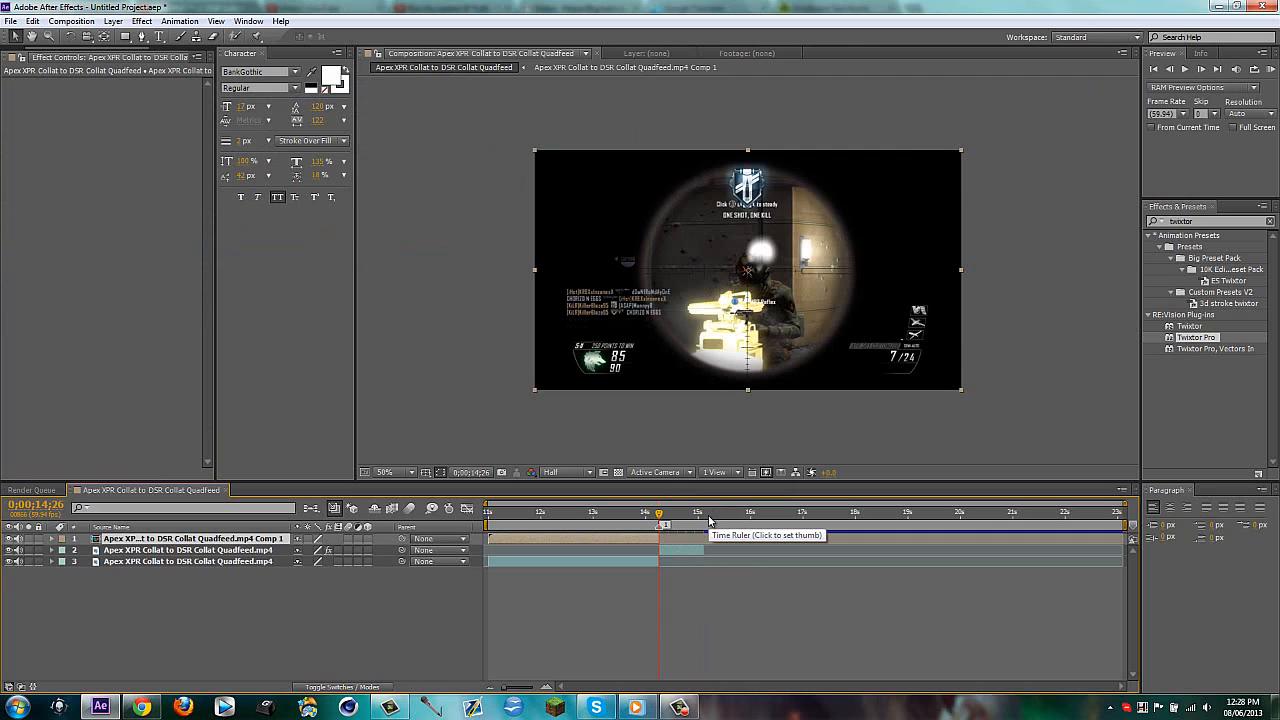
Step: Trim the pre-composed layer so that it starts at 0;00;14;26 and ends at 0;00;15;17
{"action": "key", "text": "ctrl+z"}
{"action": "key", "text": "alt+bracketleft"}
{"action": "key", "text": "Page_Down"}
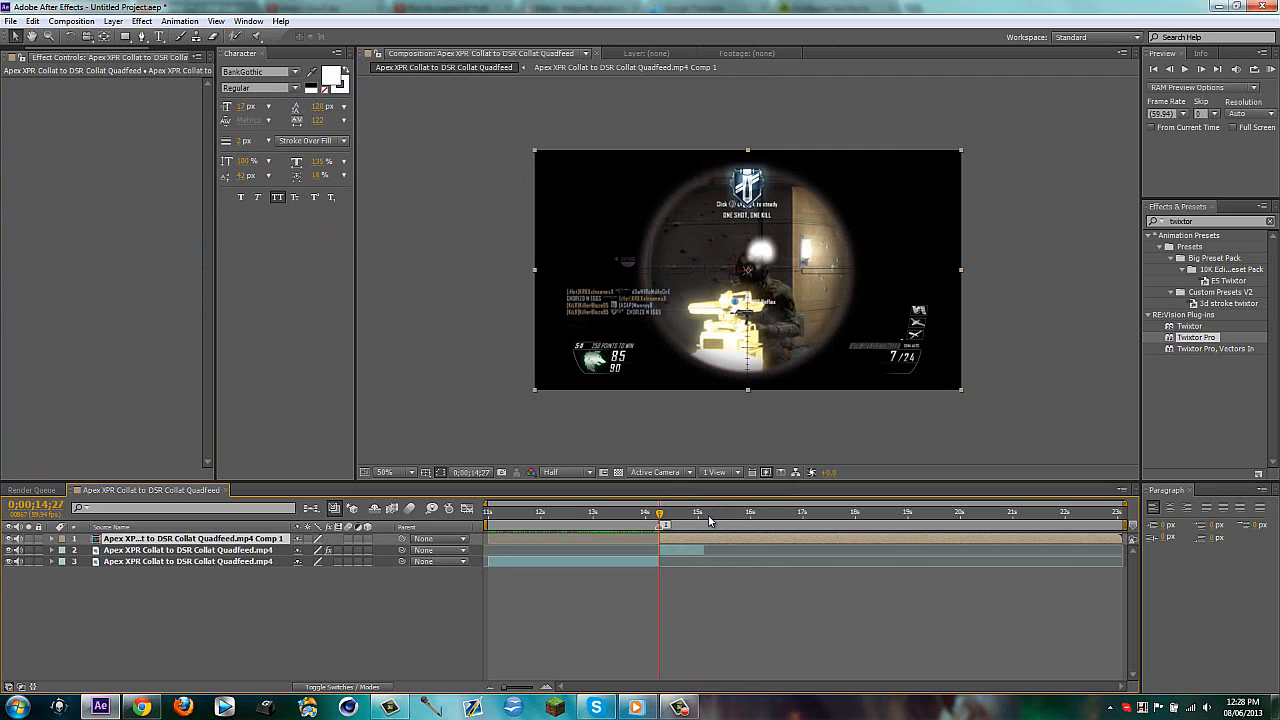
{"action": "key", "text": "shift+Page_Down"}
{"action": "key", "text": "shift+Page_Down"}
{"action": "key", "text": "shift+Page_Down"}
{"action": "key", "text": "shift+Page_Down"}
{"action": "key", "text": "shift+Page_Down"}
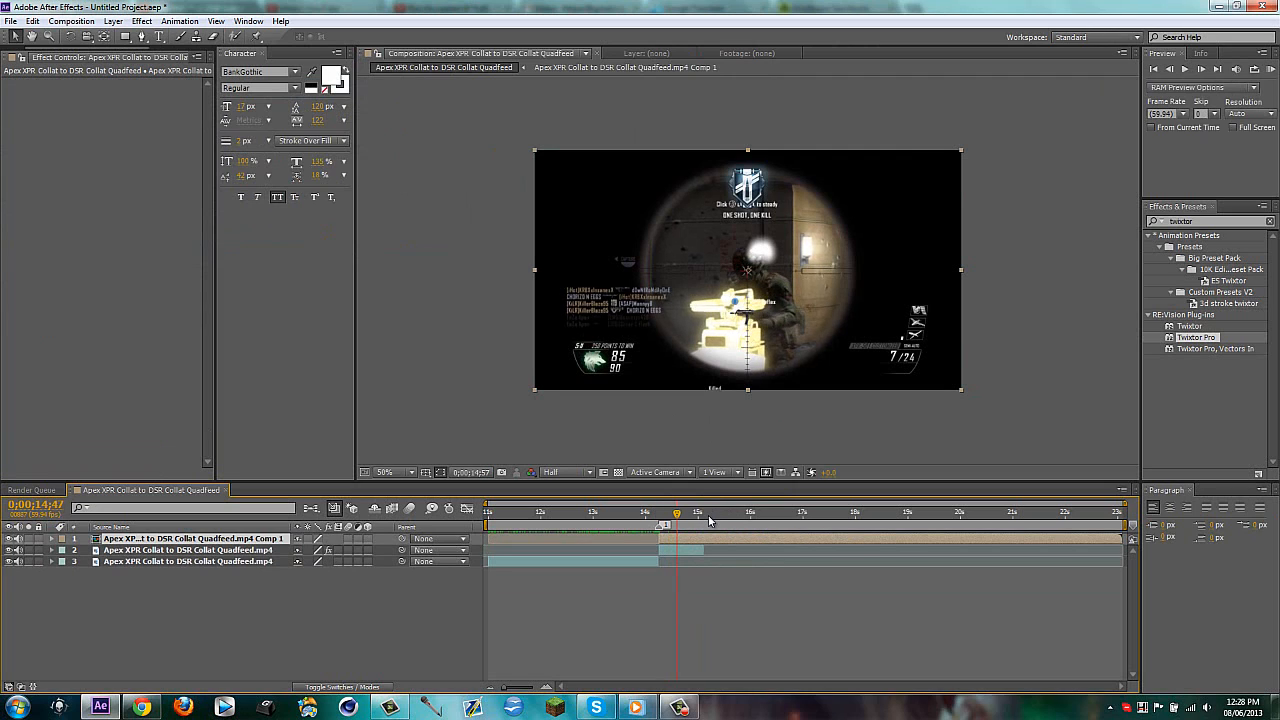
{"action": "key", "text": "shift+Page_Down"}
{"action": "key", "text": "shift+Page_Up"}
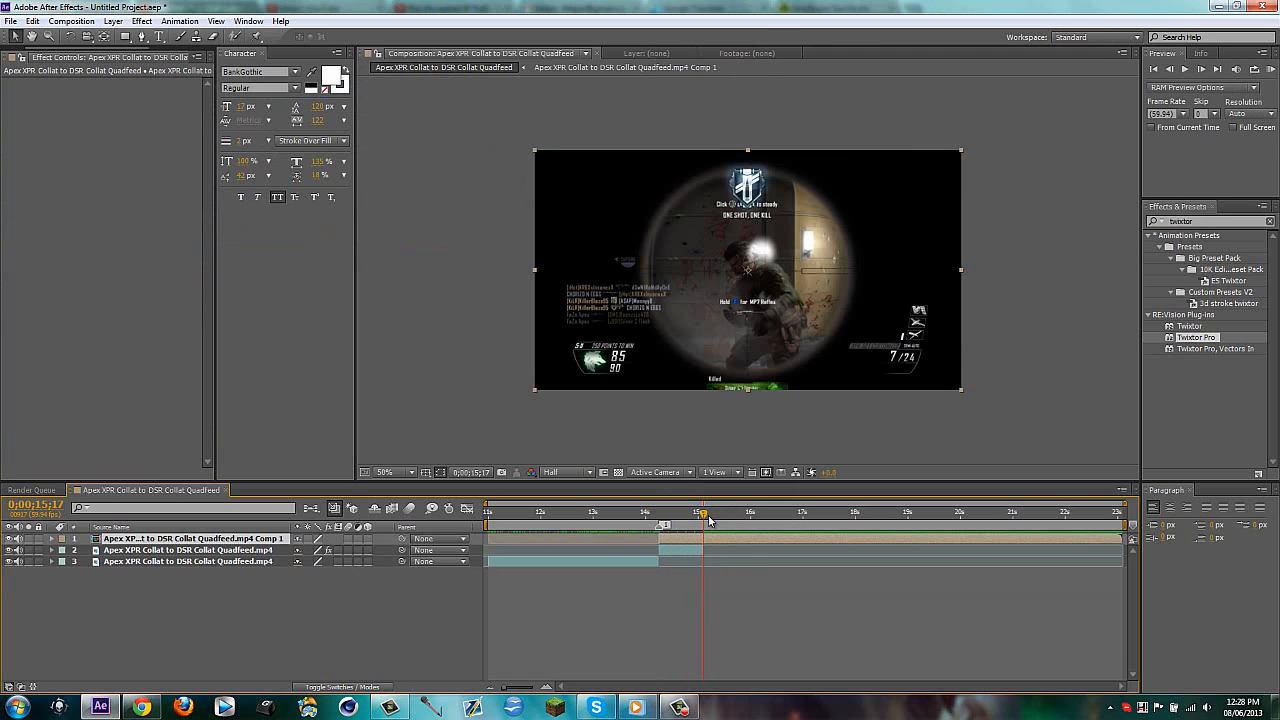
{"action": "key", "text": "alt+bracketright"}
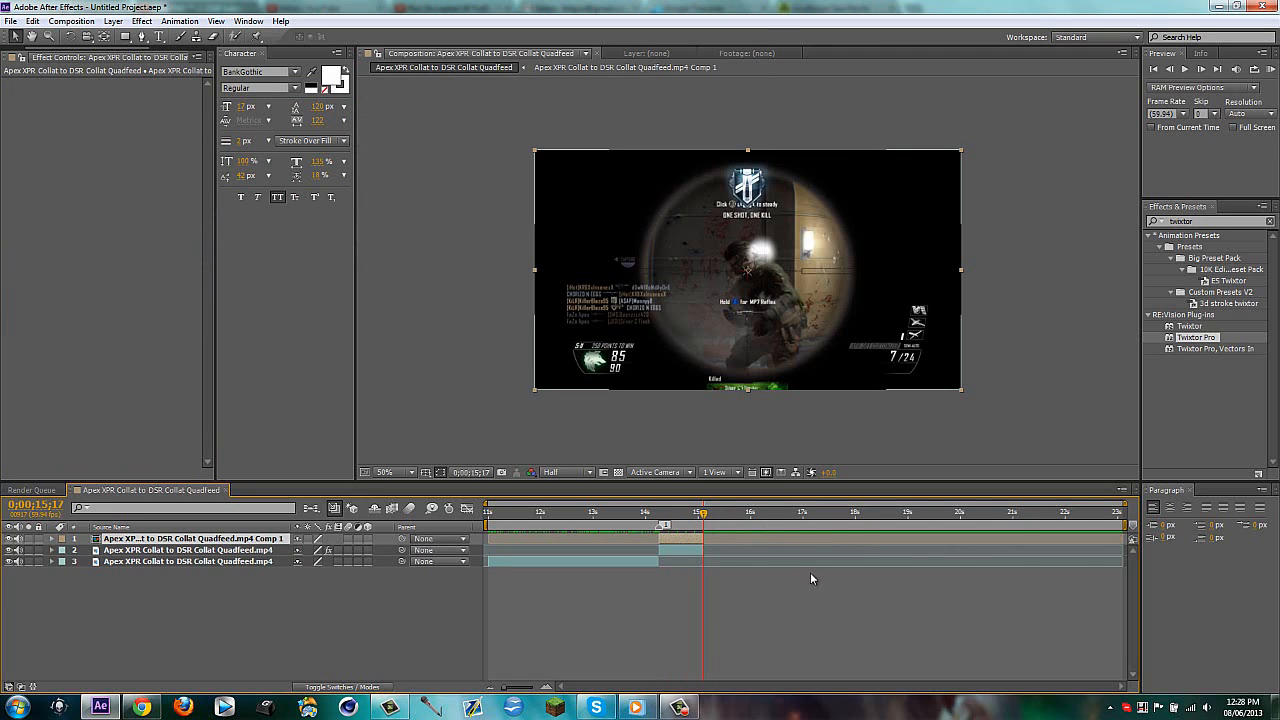
Step: Show the Title/Action Safe overlay and draw a centred circular mask around the sniper scope on the pre-composed layer
{"action": "key", "text": "i"}
{"action": "left_click", "coordinate": [314, 639]}
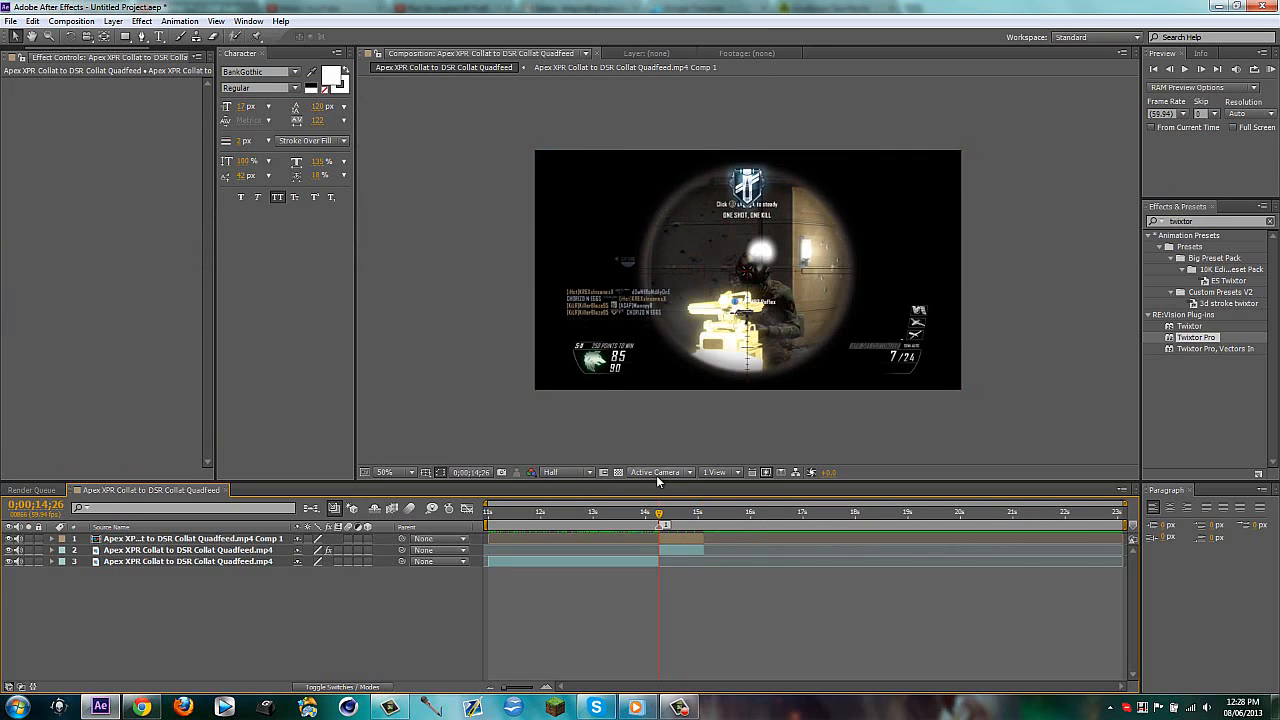
{"action": "left_click_drag", "start_coordinate": [487, 503], "coordinate": [594, 505]}
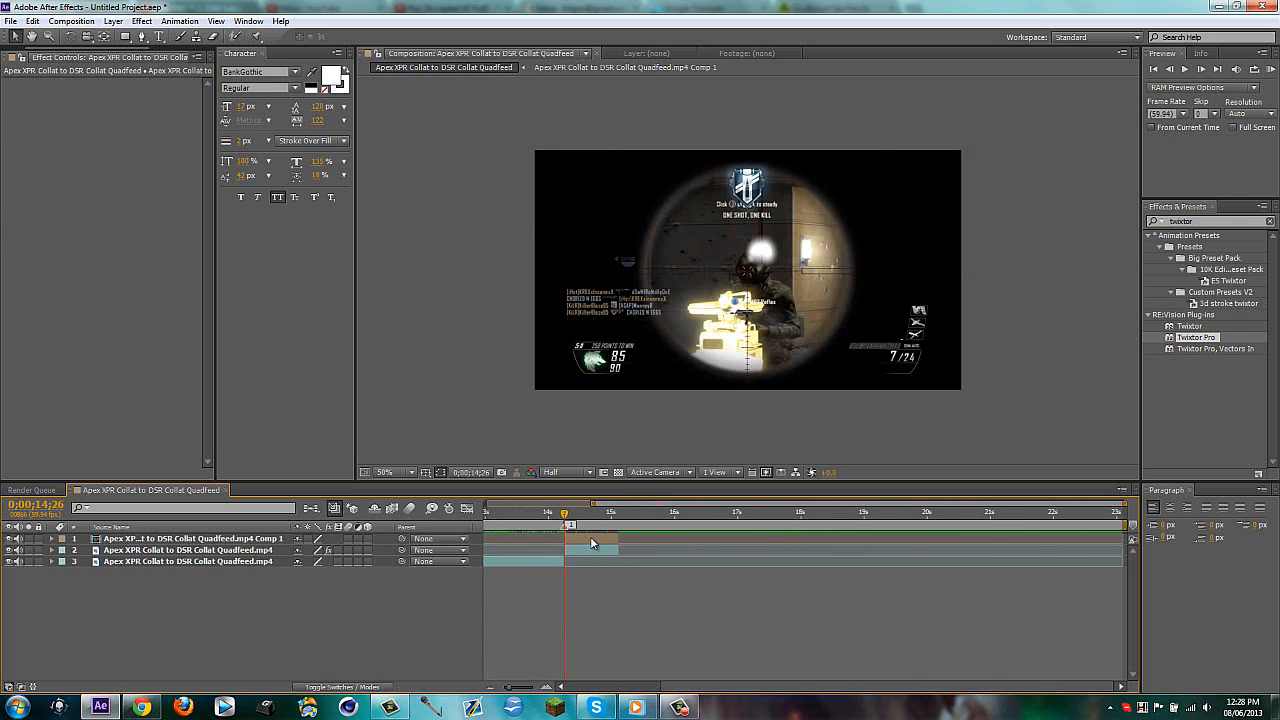
{"action": "left_click", "coordinate": [593, 539]}
{"action": "left_click_drag", "start_coordinate": [125, 36], "coordinate": [165, 68]}
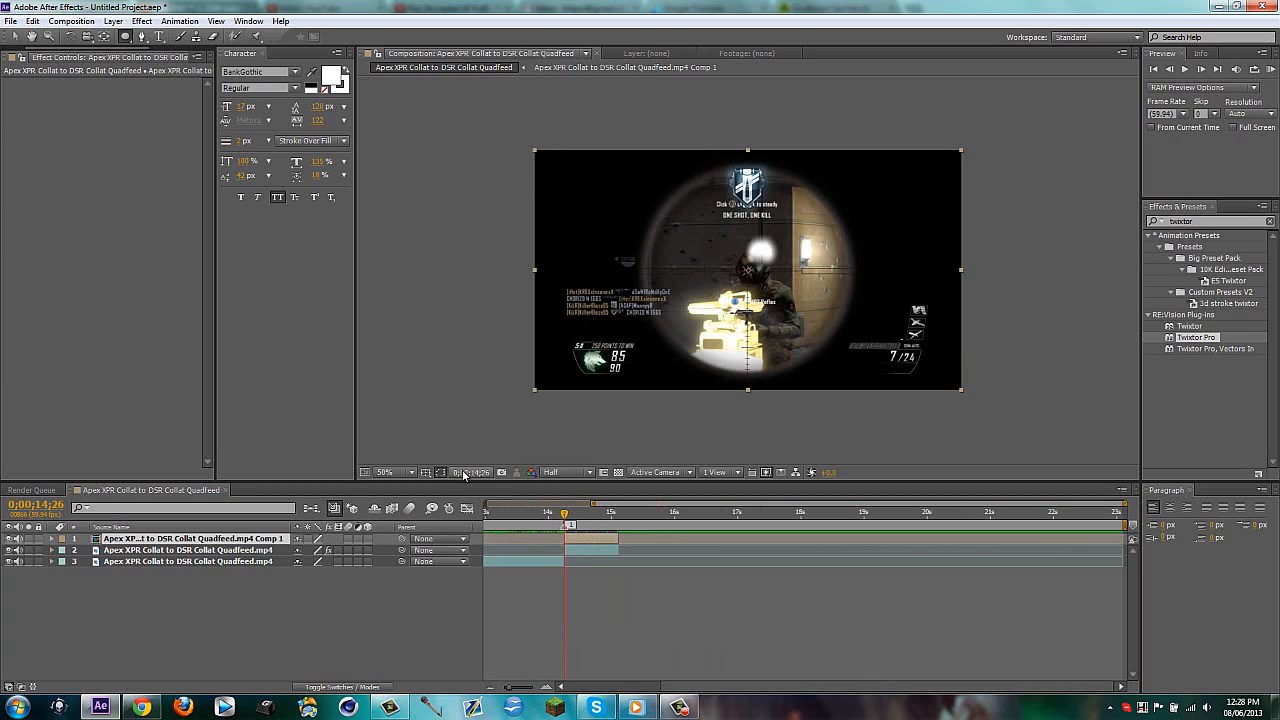
{"action": "left_click", "coordinate": [425, 472]}
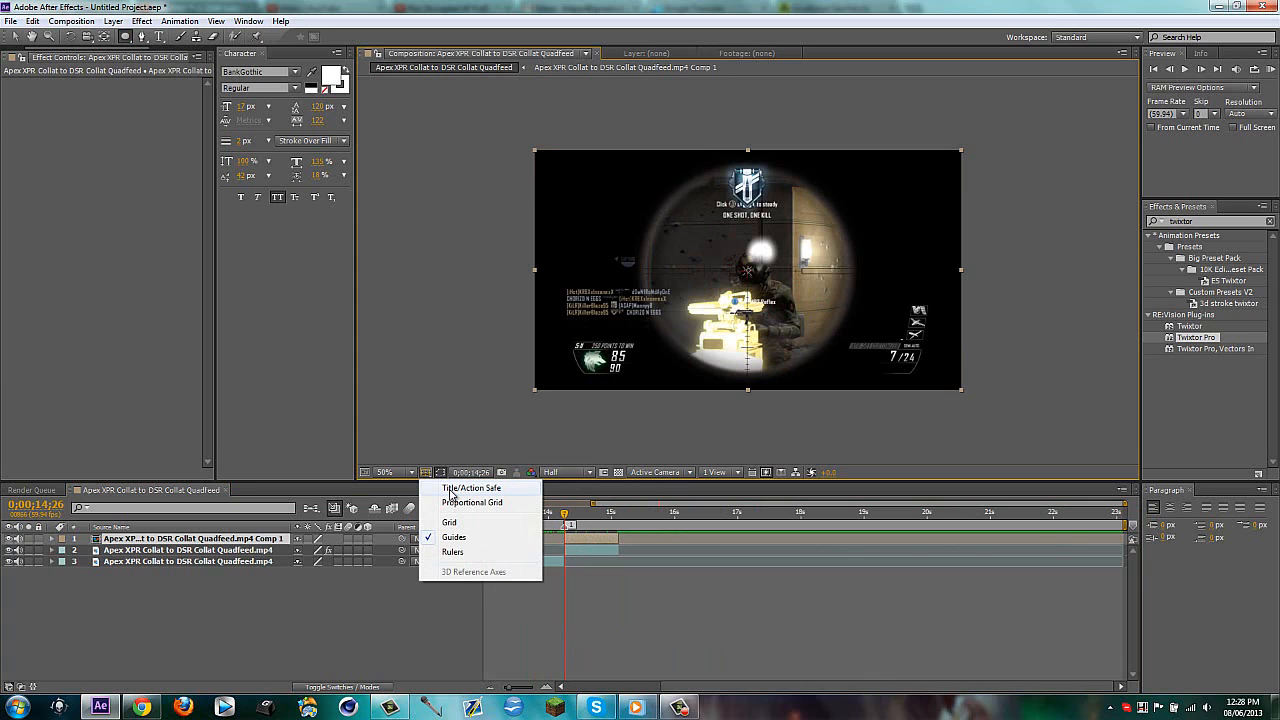
{"action": "left_click", "coordinate": [450, 488]}
{"action": "scroll", "coordinate": [756, 270], "scroll_direction": "up", "scroll_amount": 2}
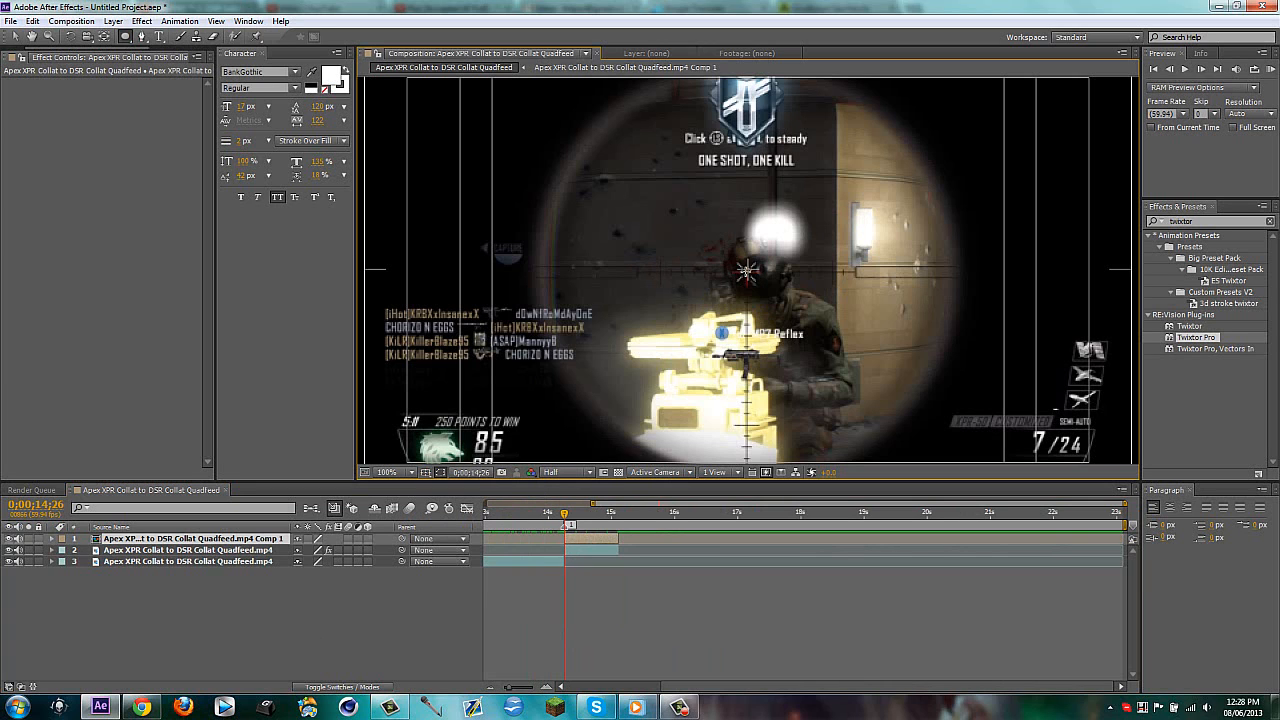
{"action": "left_click_drag", "start_coordinate": [746, 268], "coordinate": [961, 371]}
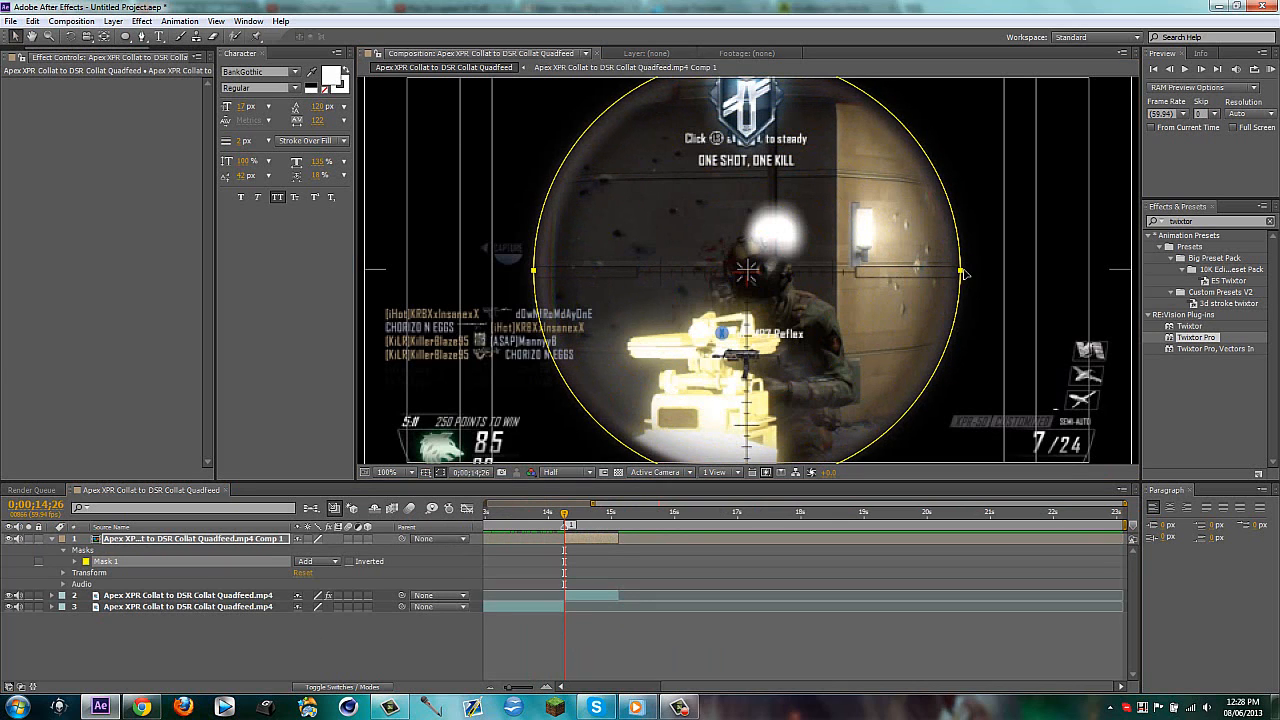
Step: Turn off the Title/Action Safe overlay and open the circular mask's feather value for editing
{"action": "scroll", "coordinate": [720, 411], "scroll_direction": "down", "scroll_amount": 2}
{"action": "left_click", "coordinate": [425, 472]}
{"action": "left_click", "coordinate": [452, 488]}
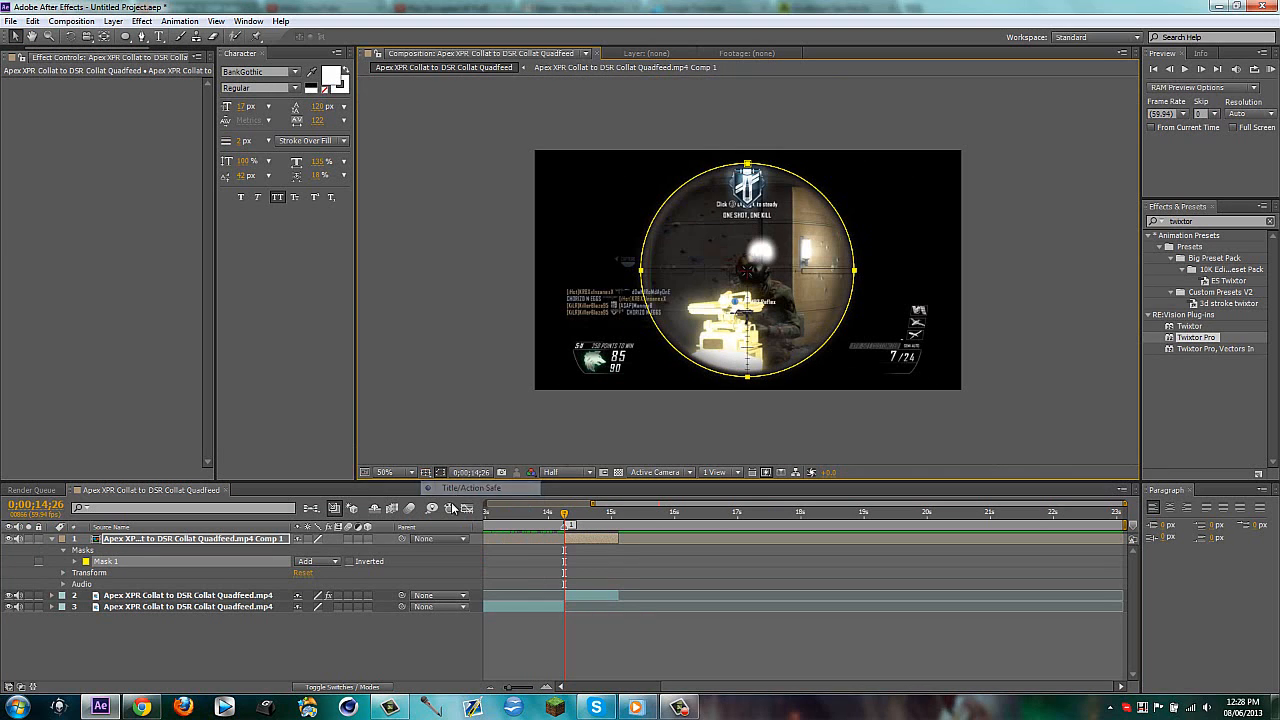
{"action": "key", "text": "f"}
{"action": "left_click", "coordinate": [315, 561]}
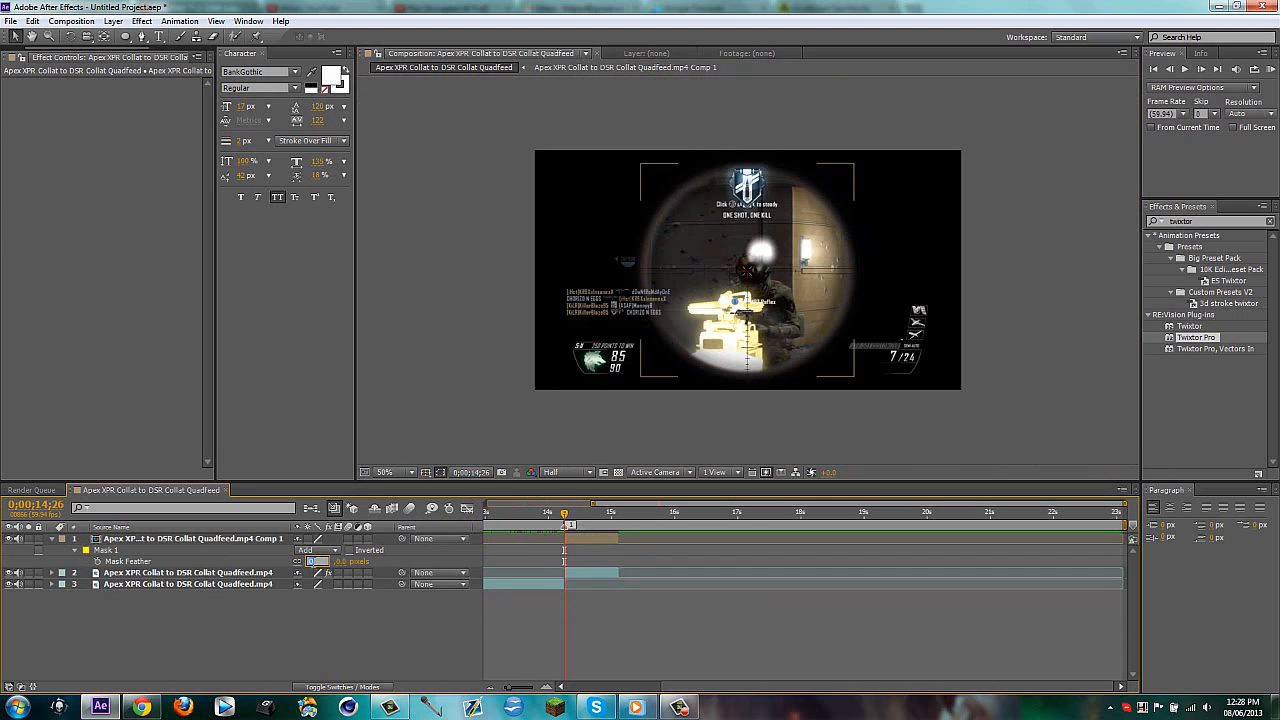
{"action": "key", "text": "Return"}
{"action": "key", "text": "f"}
{"action": "left_click", "coordinate": [355, 637]}
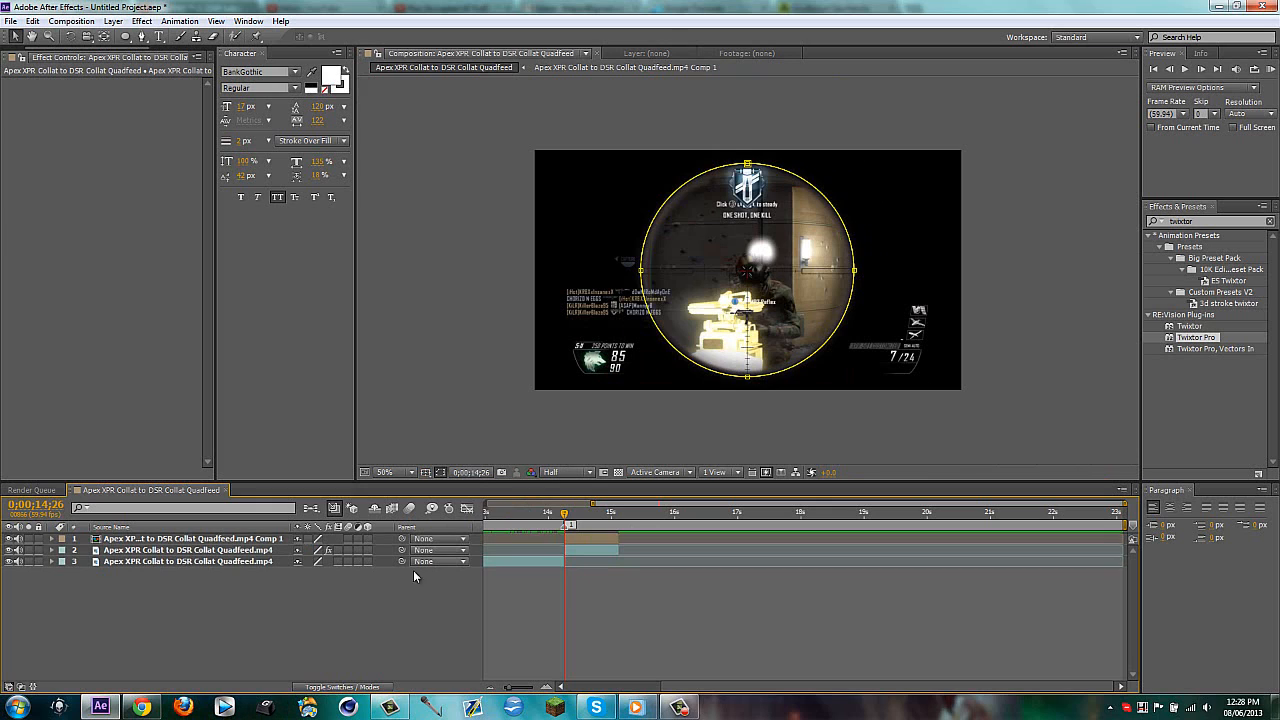
Step: Find the Trapcode Form effect and apply it to the pre-composed scope layer
{"action": "left_click", "coordinate": [1230, 221]}
{"action": "type", "text": "form"}
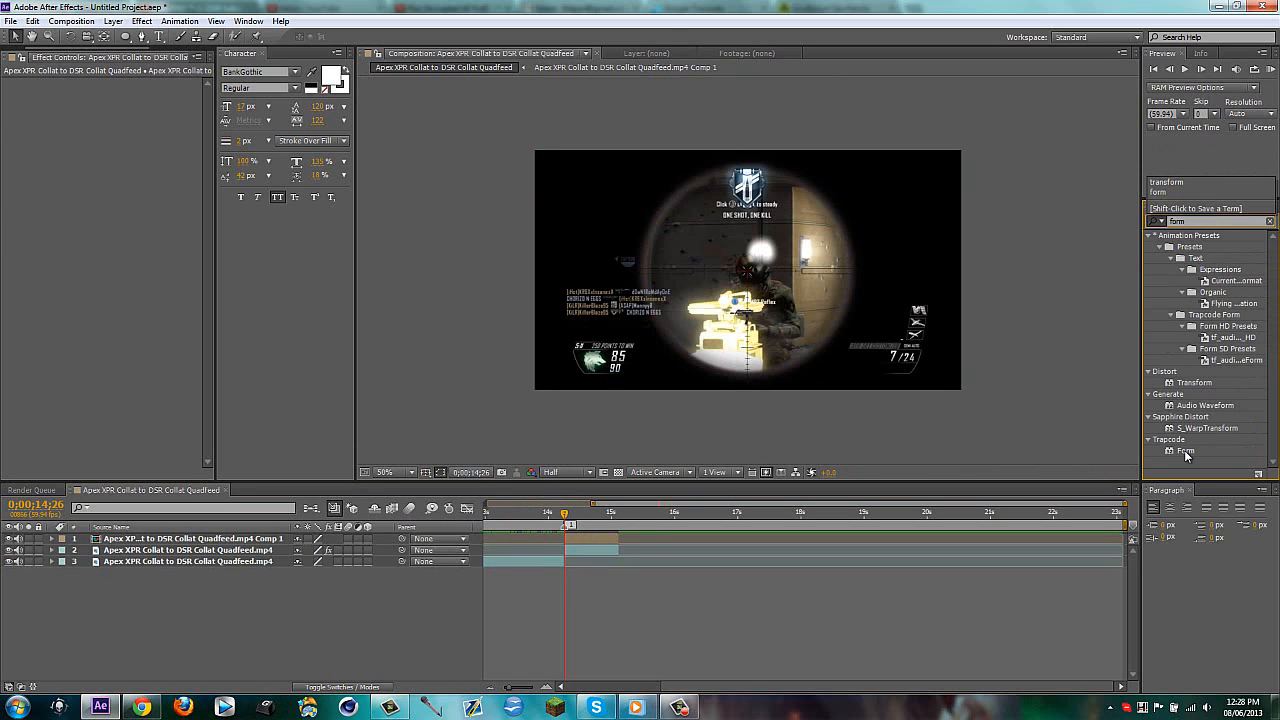
{"action": "left_click_drag", "start_coordinate": [1187, 456], "coordinate": [200, 539]}
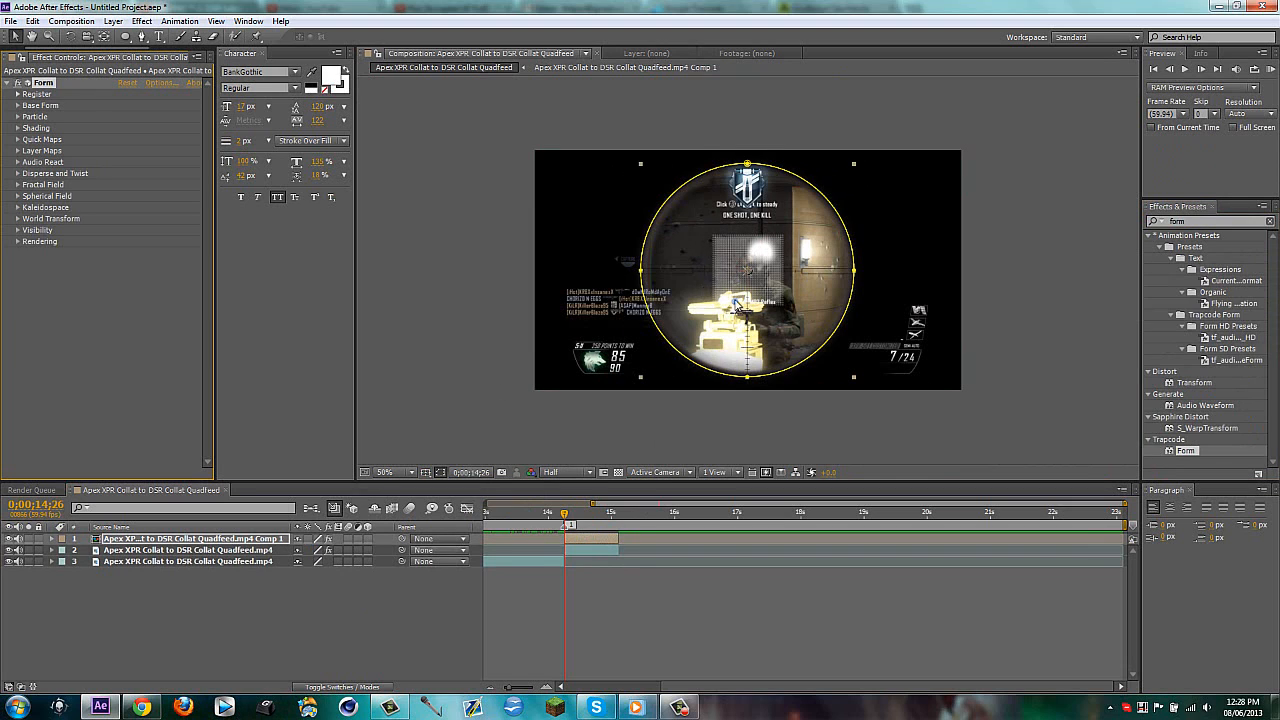
Step: Set Form's base form size to 1280 in X, 720 in Y and 2 in Z
{"action": "left_click", "coordinate": [18, 106]}
{"action": "left_click", "coordinate": [128, 128]}
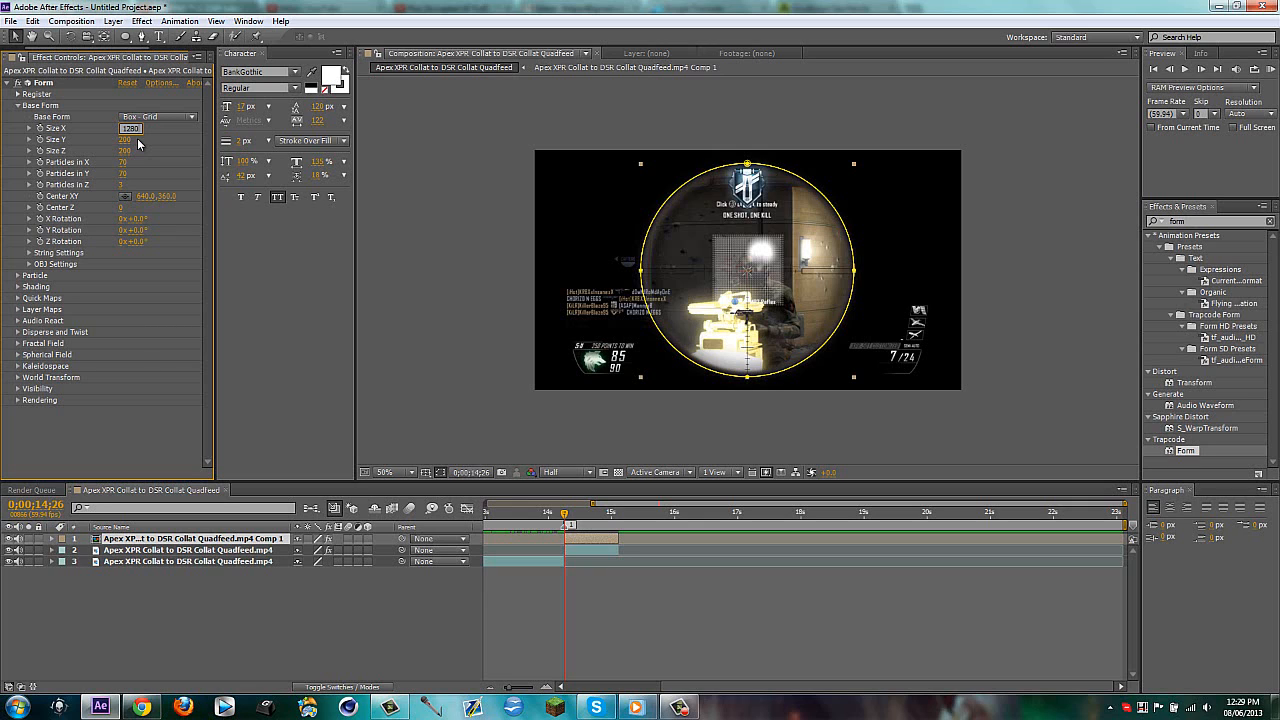
{"action": "type", "text": "1280"}
{"action": "key", "text": "Tab"}
{"action": "type", "text": "7"}
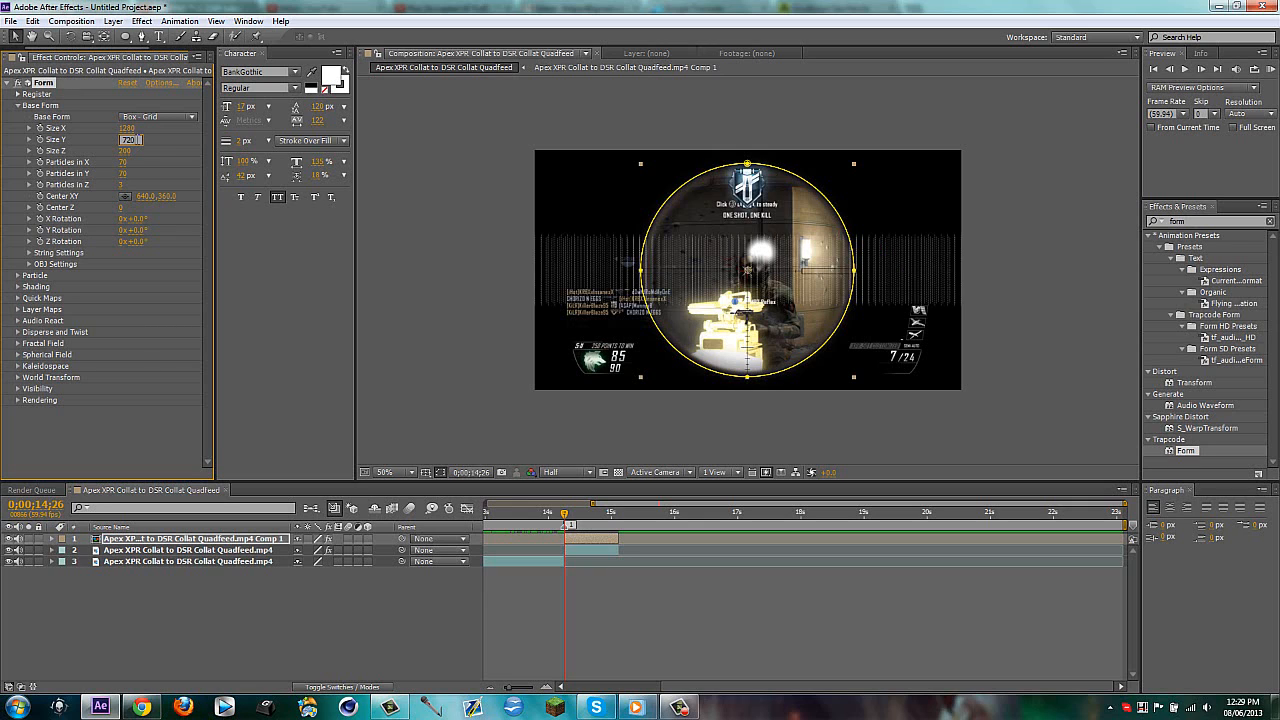
{"action": "type", "text": "20"}
{"action": "key", "text": "Tab"}
{"action": "key", "text": "Tab"}
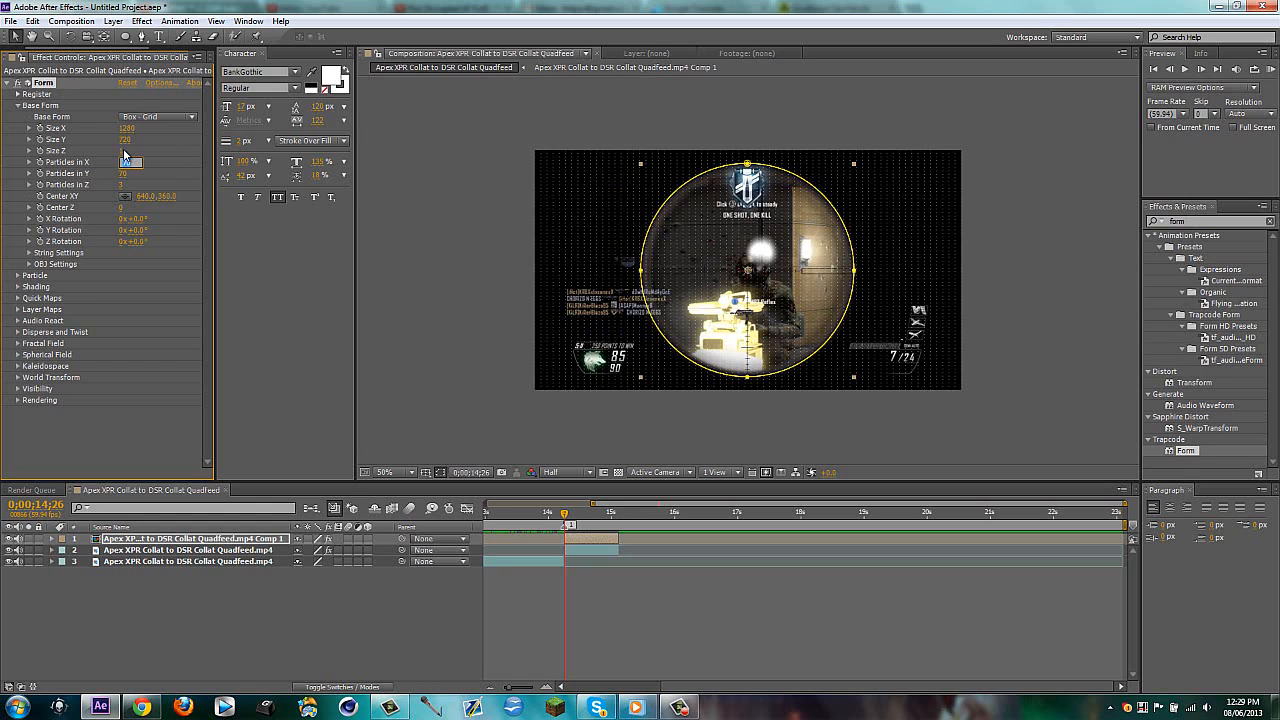
{"action": "left_click", "coordinate": [122, 150]}
{"action": "type", "text": "2"}
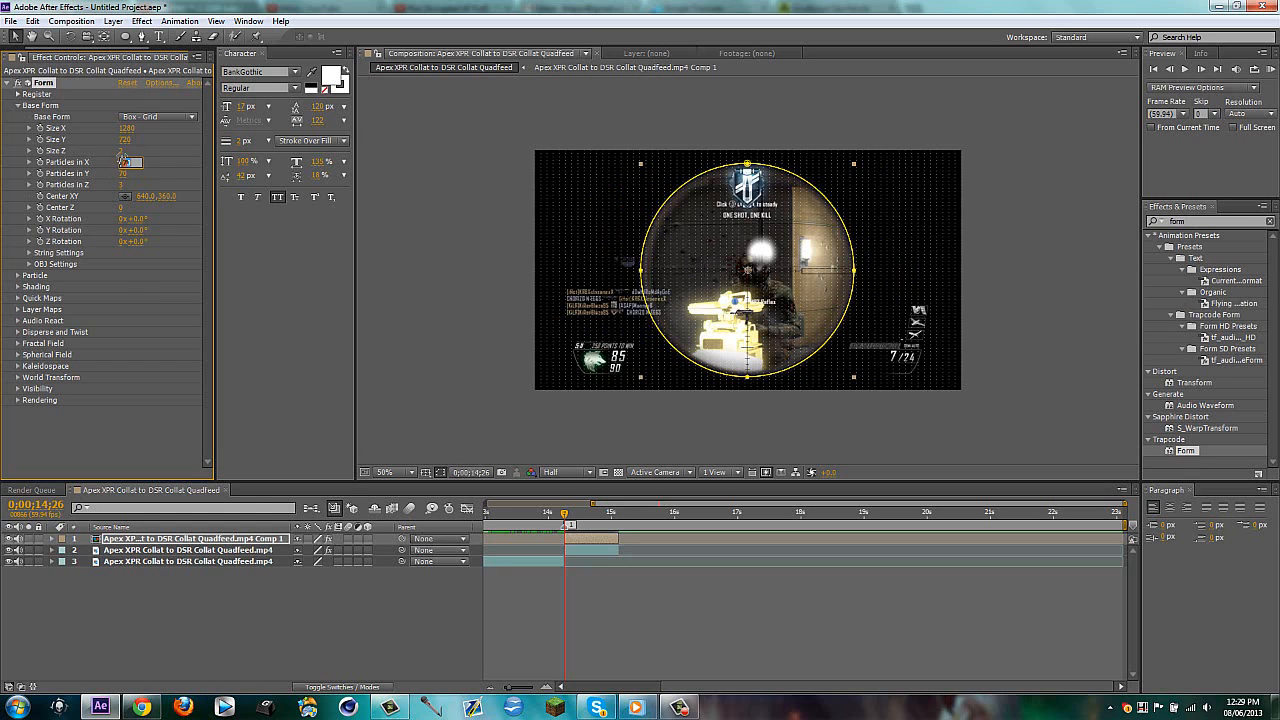
{"action": "key", "text": "Tab"}
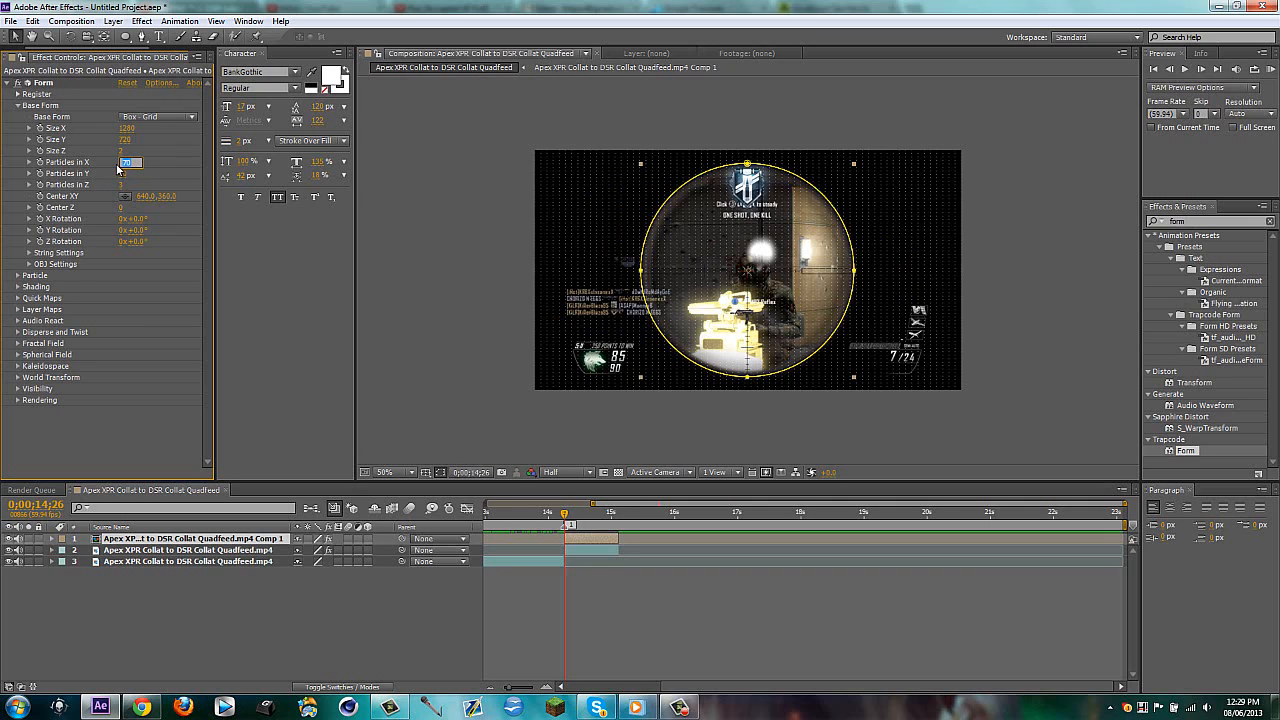
Step: Set the base form's particle count to 1280 in X and 720 in Y
{"action": "type", "text": "1280"}
{"action": "key", "text": "Tab"}
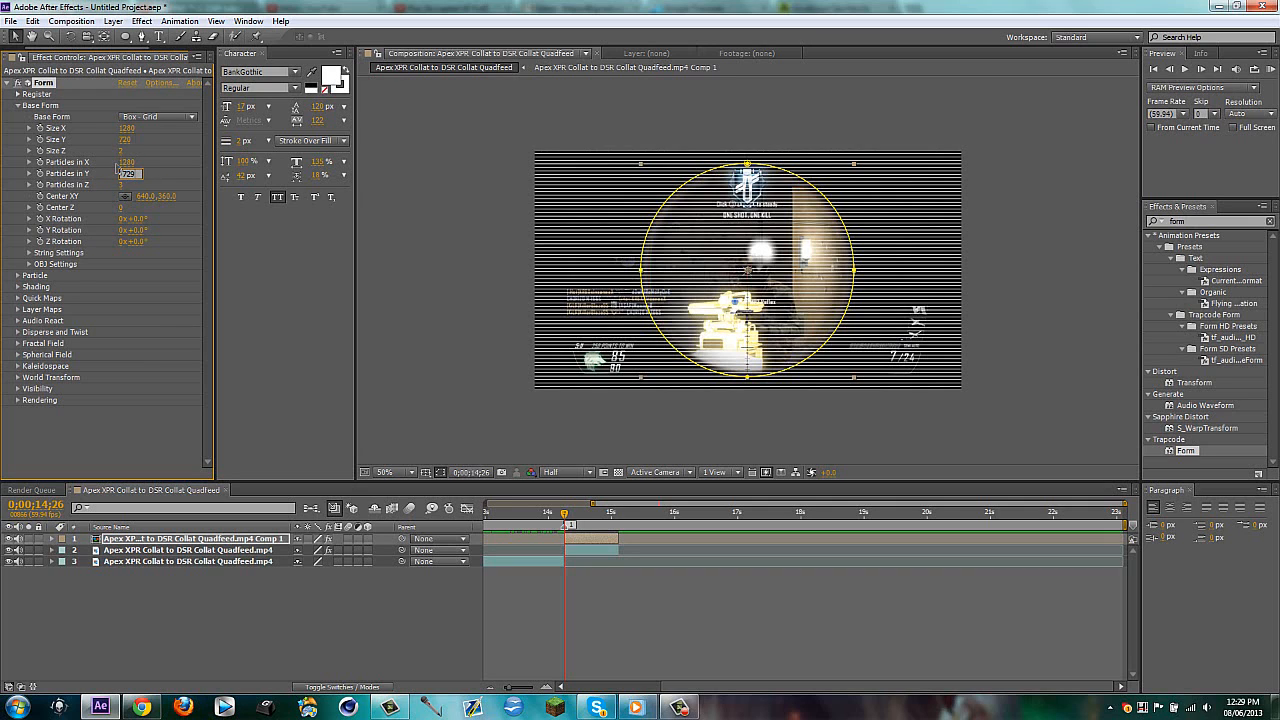
{"action": "type", "text": "720"}
{"action": "key", "text": "Return"}
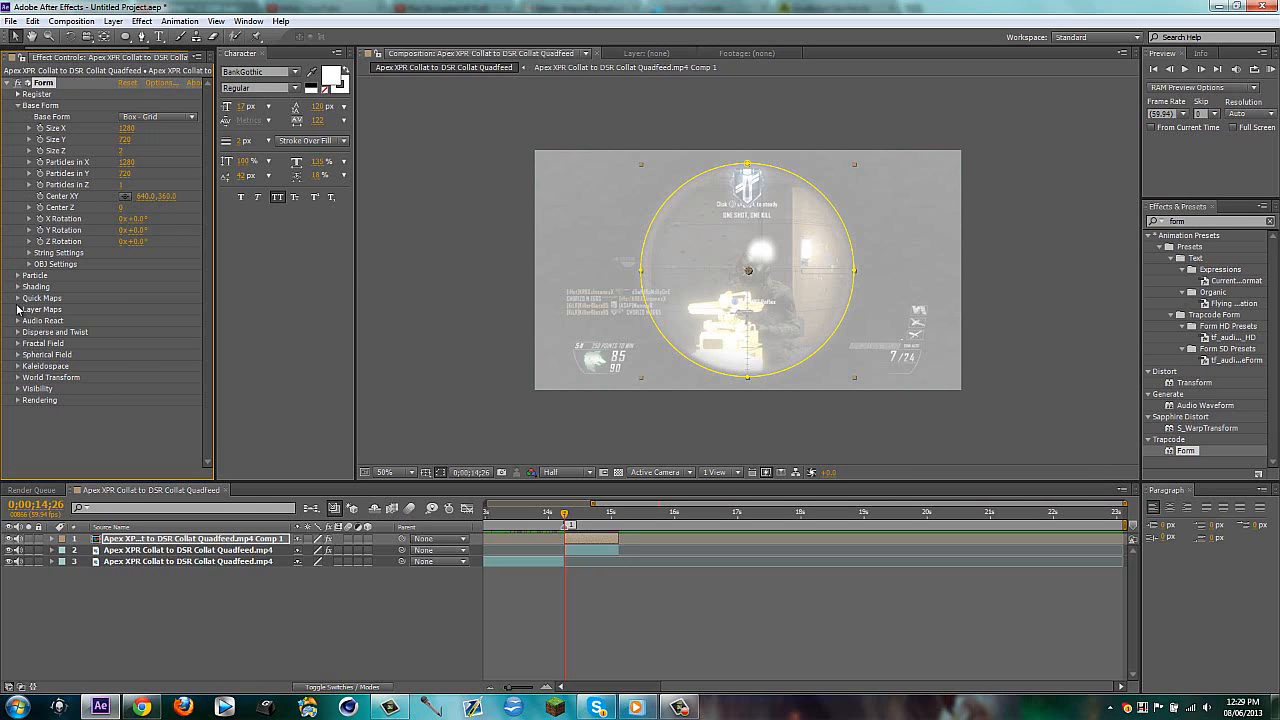
{"action": "left_click", "coordinate": [17, 106]}
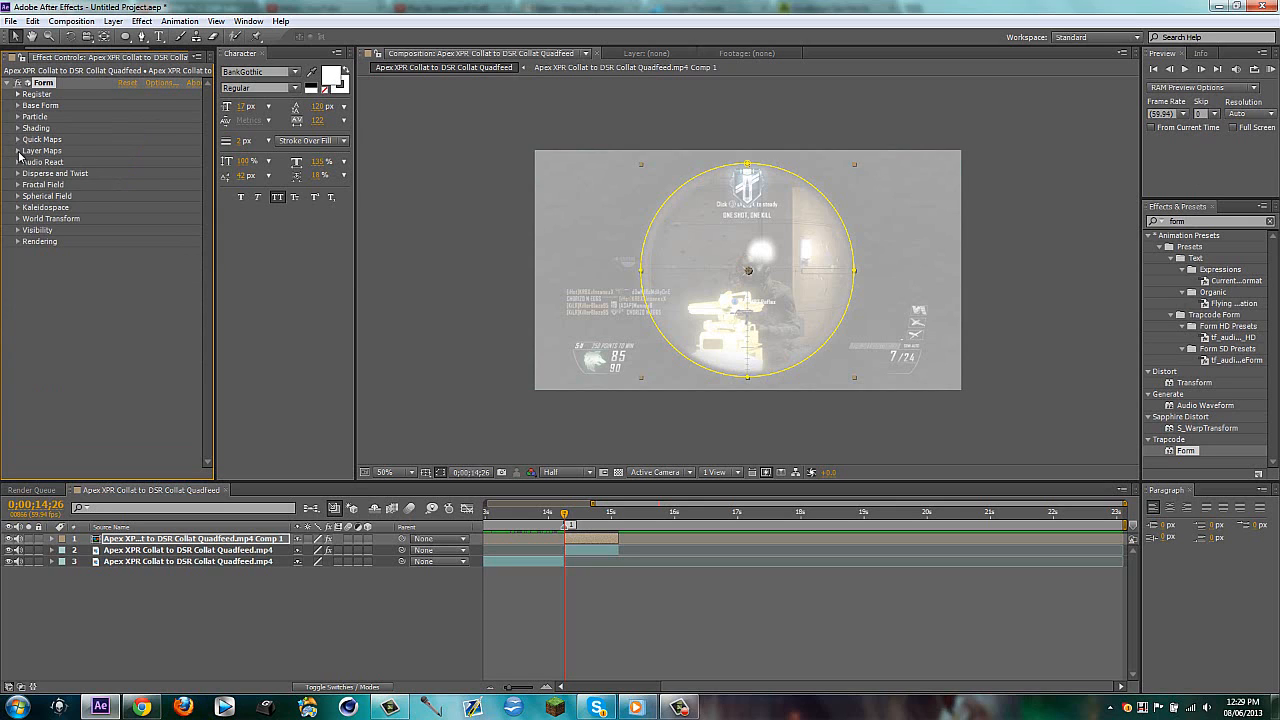
Step: Set Form's Color and Alpha map to the pre-composed layer, with RGBA to RGBA functionality mapped over XY
{"action": "left_click", "coordinate": [17, 151]}
{"action": "left_click", "coordinate": [29, 162]}
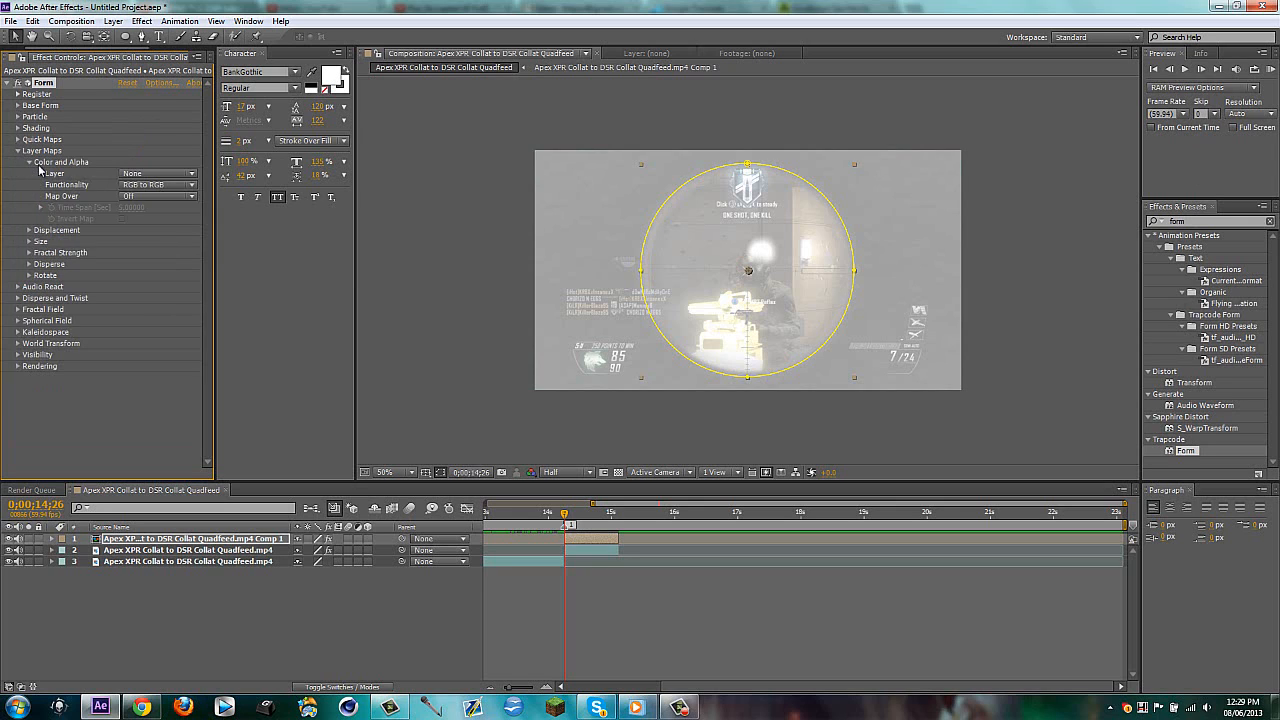
{"action": "left_click", "coordinate": [129, 177]}
{"action": "left_click", "coordinate": [150, 209]}
{"action": "left_click", "coordinate": [162, 188]}
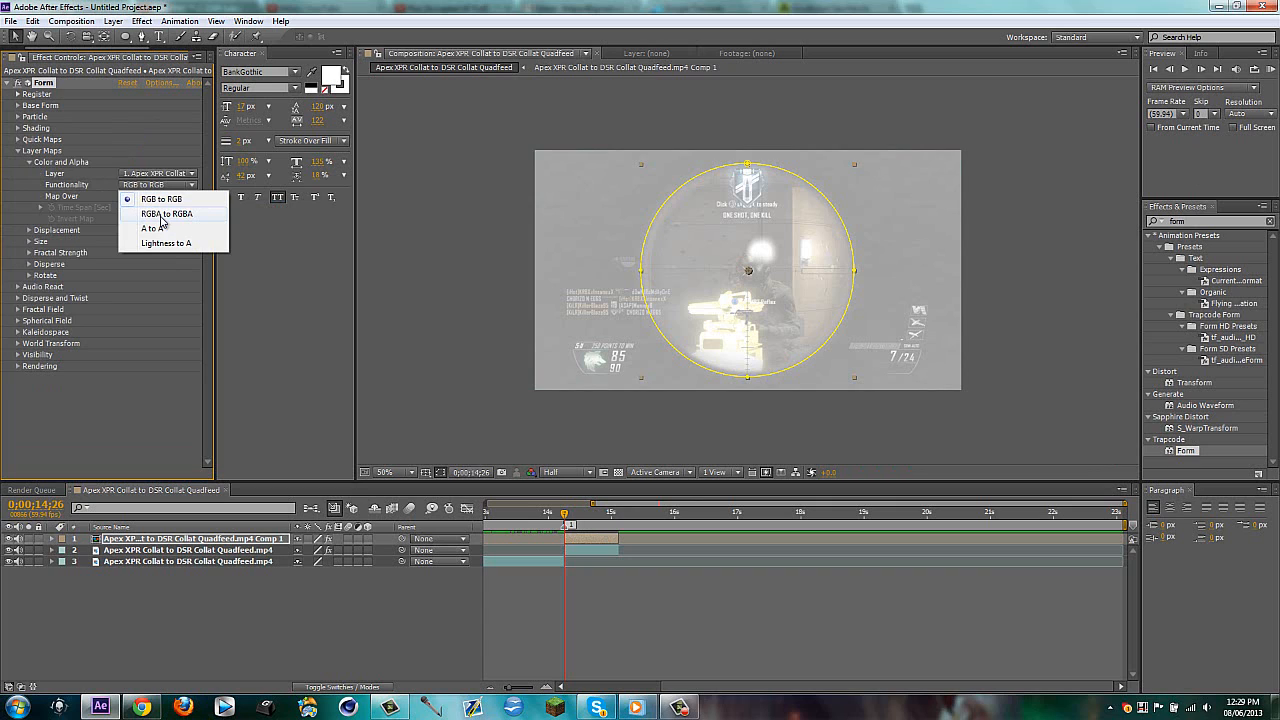
{"action": "left_click", "coordinate": [161, 214]}
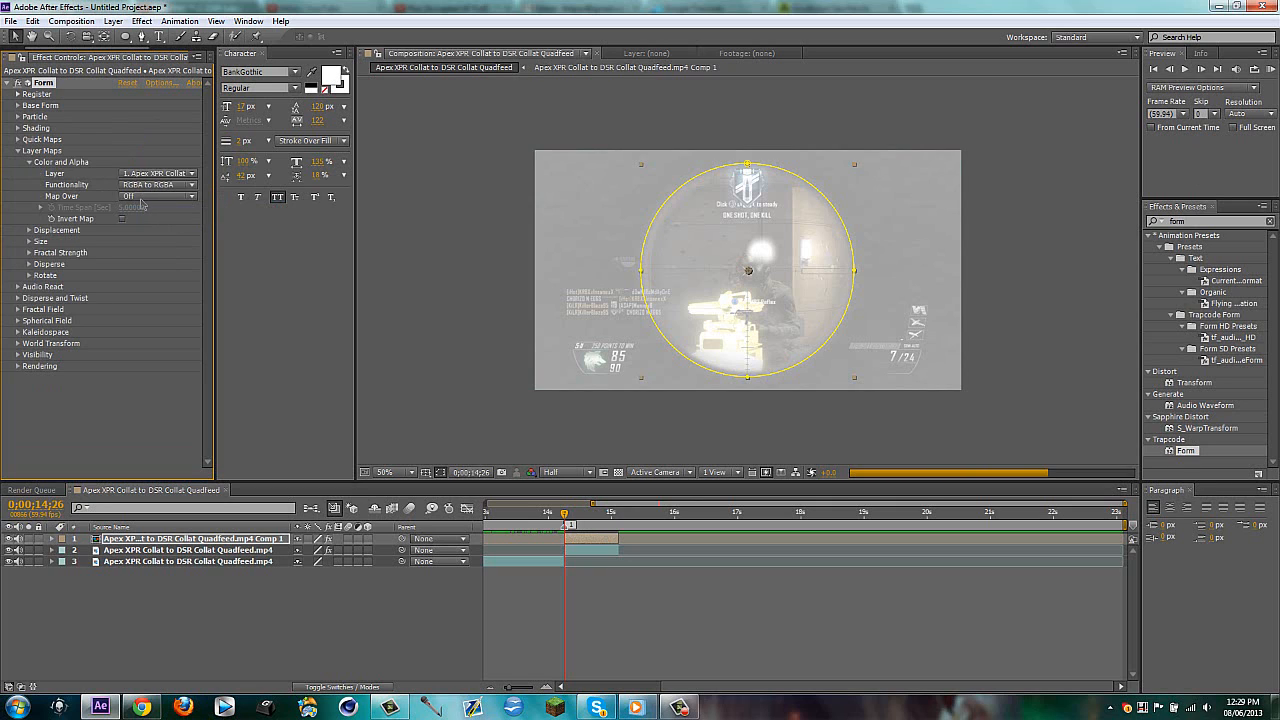
{"action": "left_click", "coordinate": [145, 197]}
{"action": "left_click", "coordinate": [147, 228]}
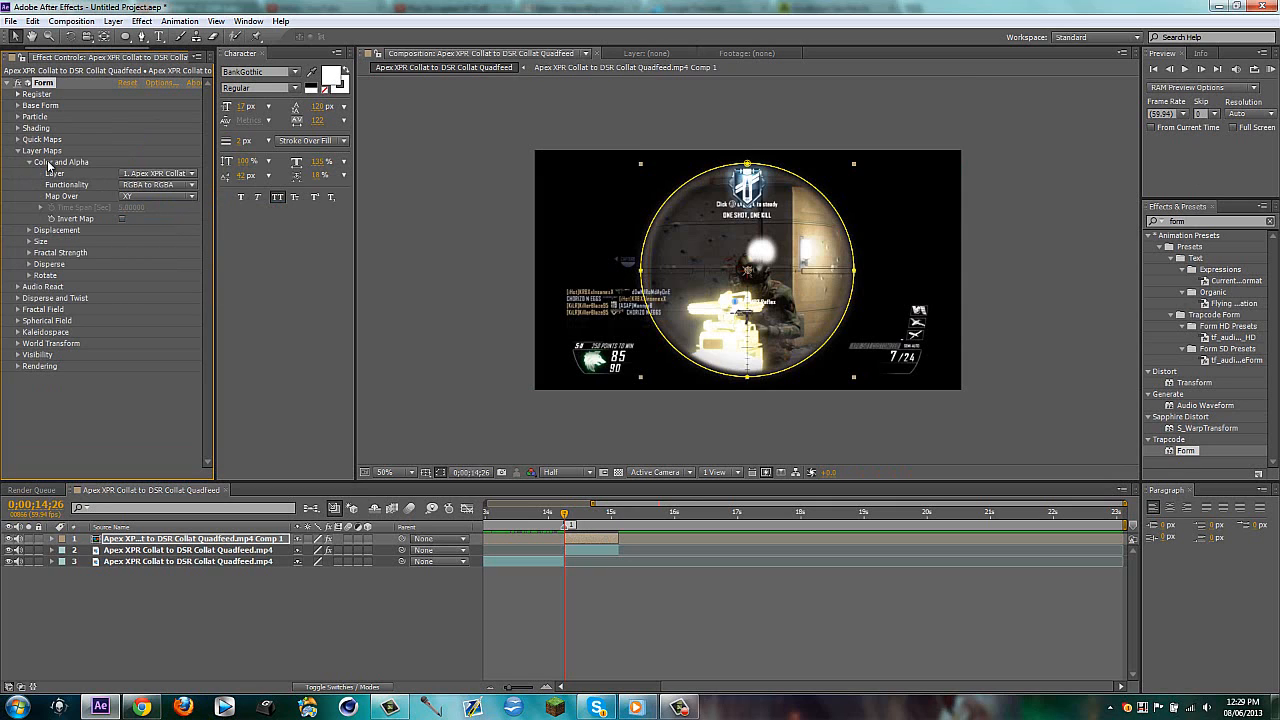
Step: Solo the pre-composed layer briefly to check the masked Form result on its own
{"action": "left_click", "coordinate": [325, 649]}
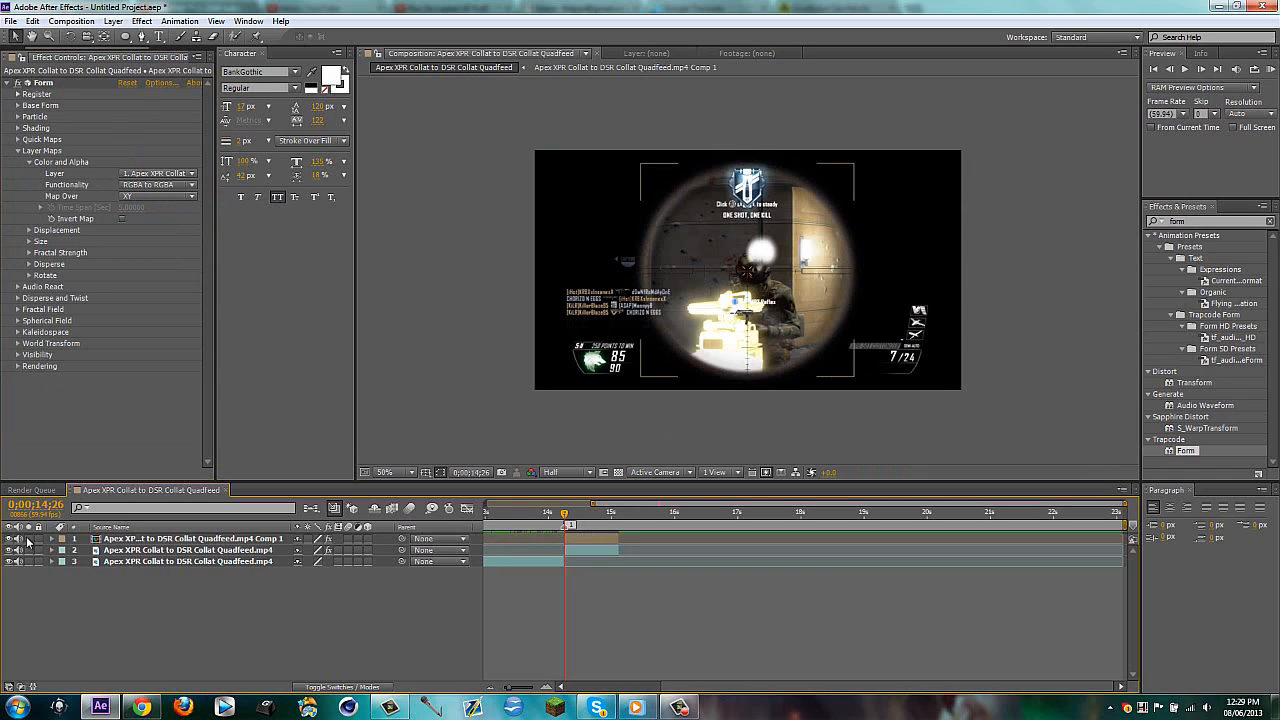
{"action": "left_click", "coordinate": [28, 539]}
{"action": "left_click", "coordinate": [28, 539]}
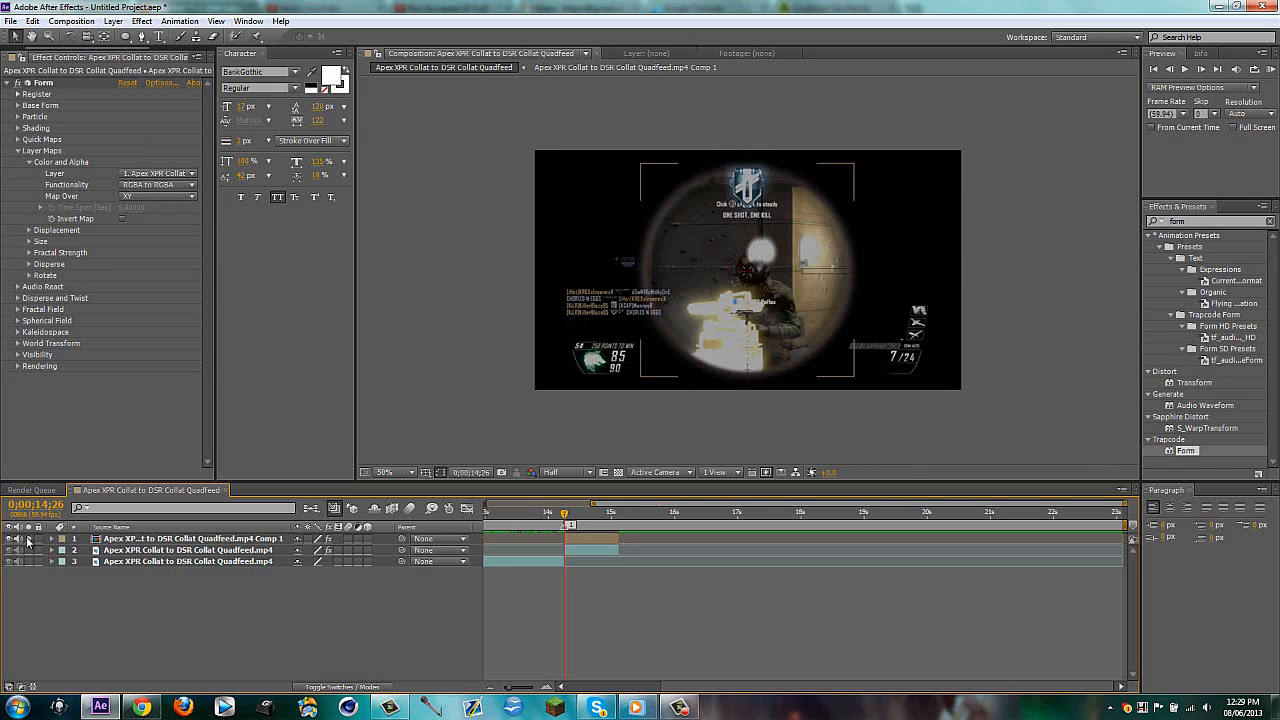
{"action": "left_click", "coordinate": [28, 539]}
Step: Find the Curves color correction effect and apply it to the pre-composed layer
{"action": "left_click", "coordinate": [1217, 226]}
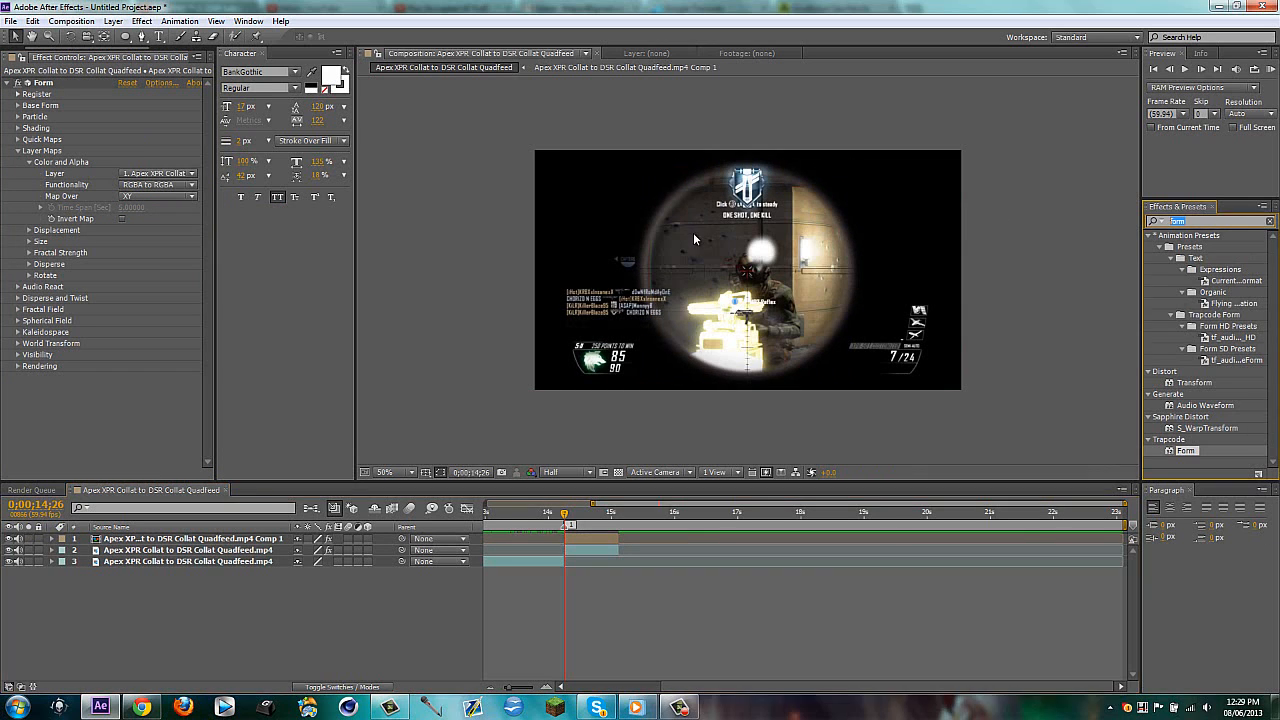
{"action": "type", "text": "curves"}
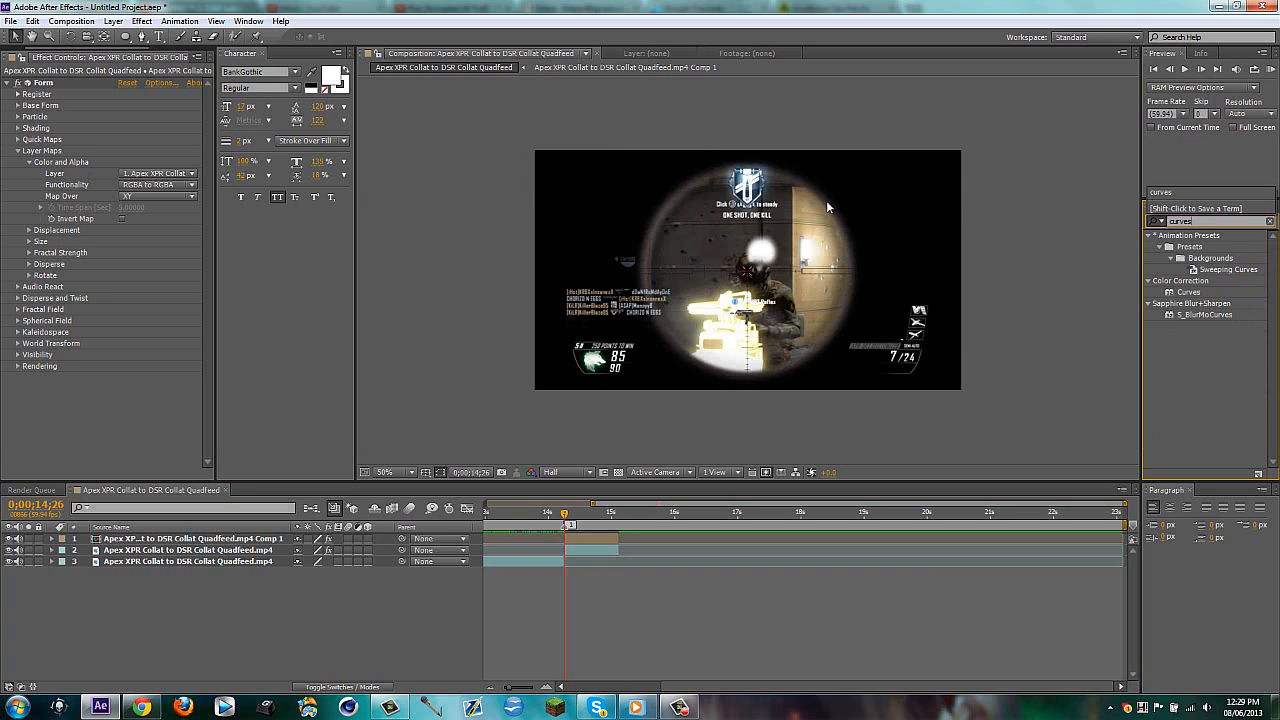
{"action": "left_click_drag", "start_coordinate": [1191, 293], "coordinate": [580, 540]}
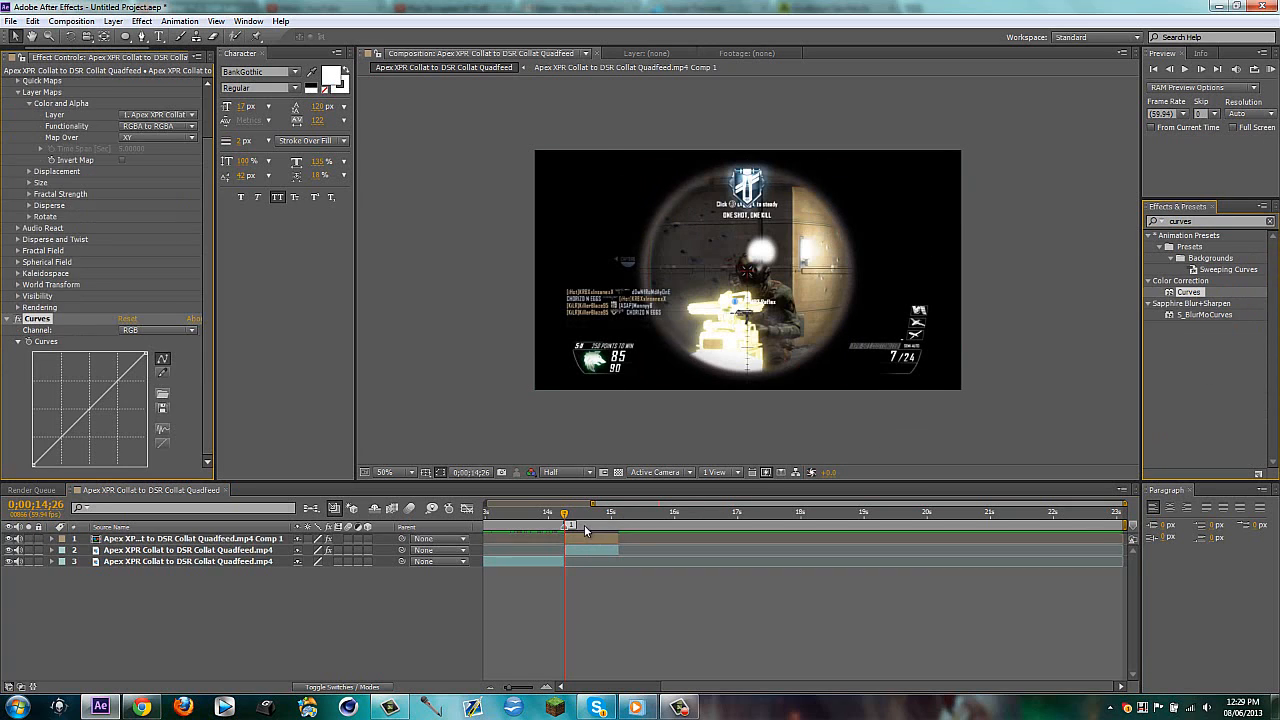
{"action": "left_click", "coordinate": [148, 332]}
{"action": "left_click", "coordinate": [61, 393]}
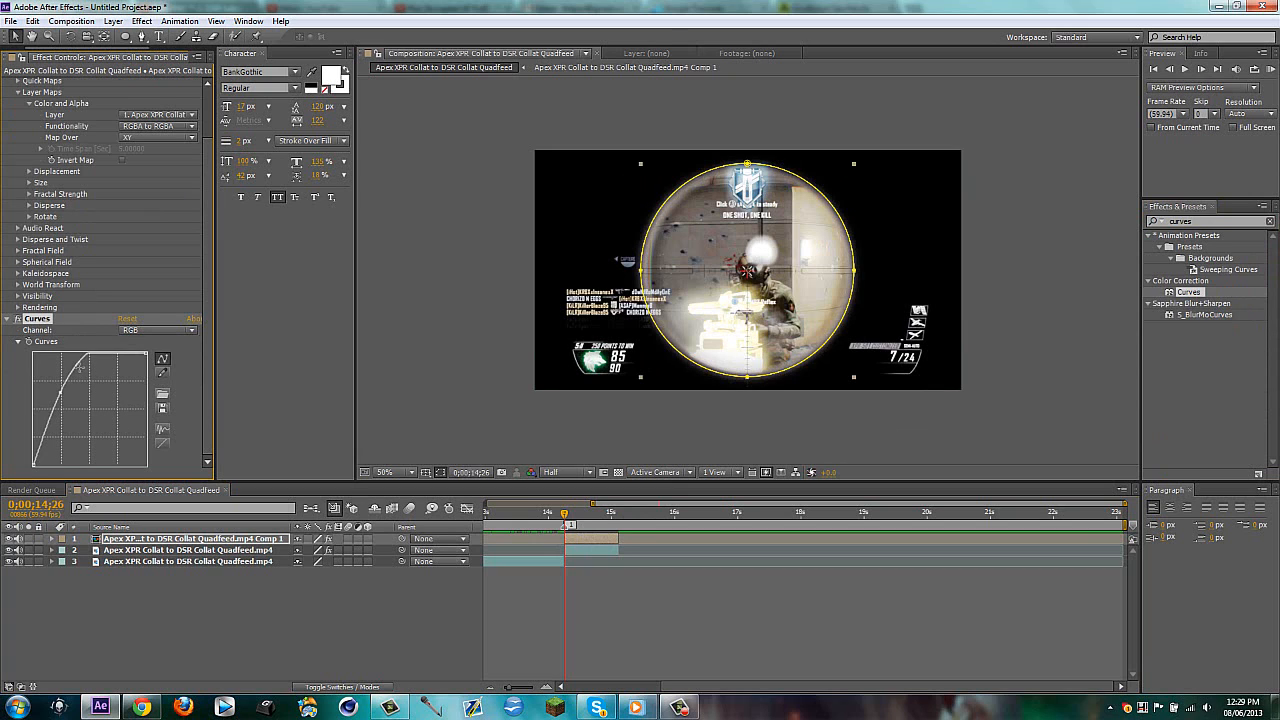
{"action": "key", "text": "ctrl+z"}
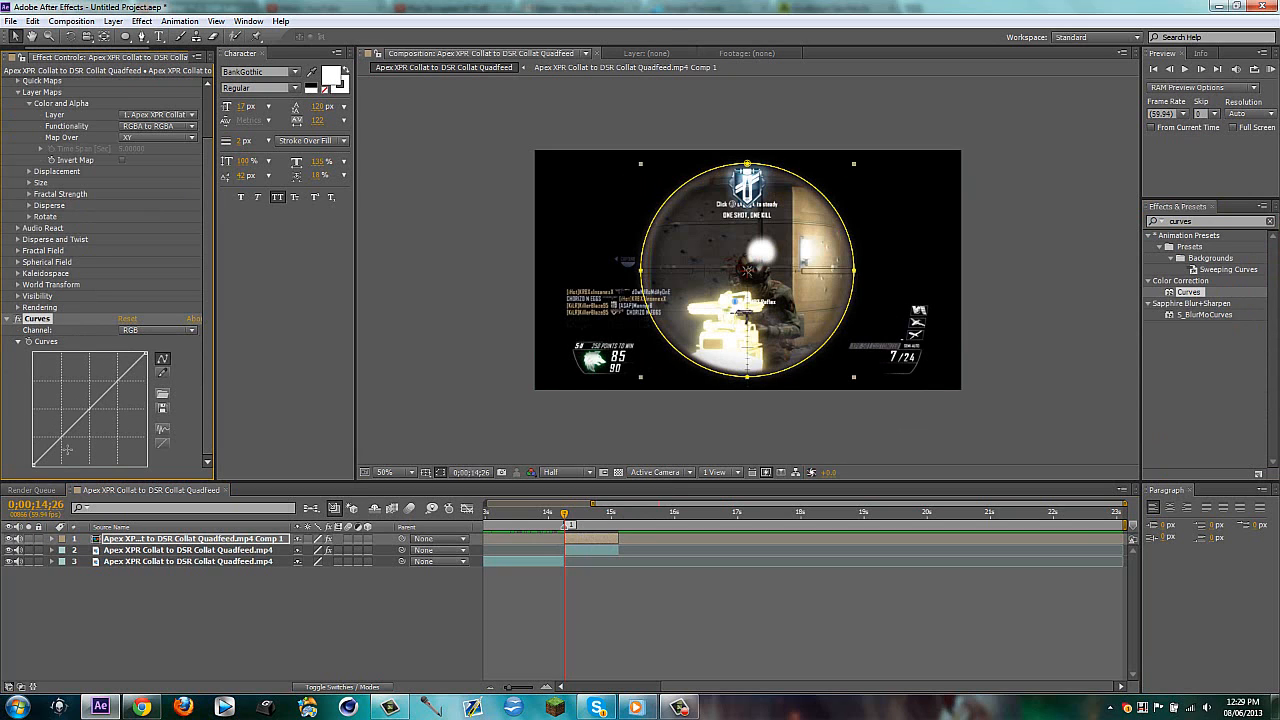
Step: Shape the RGB curve to lift the shadows slightly while holding the highlights near the diagonal, checking the layer in solo
{"action": "left_click", "coordinate": [101, 388]}
{"action": "left_click_drag", "start_coordinate": [108, 397], "coordinate": [60, 425]}
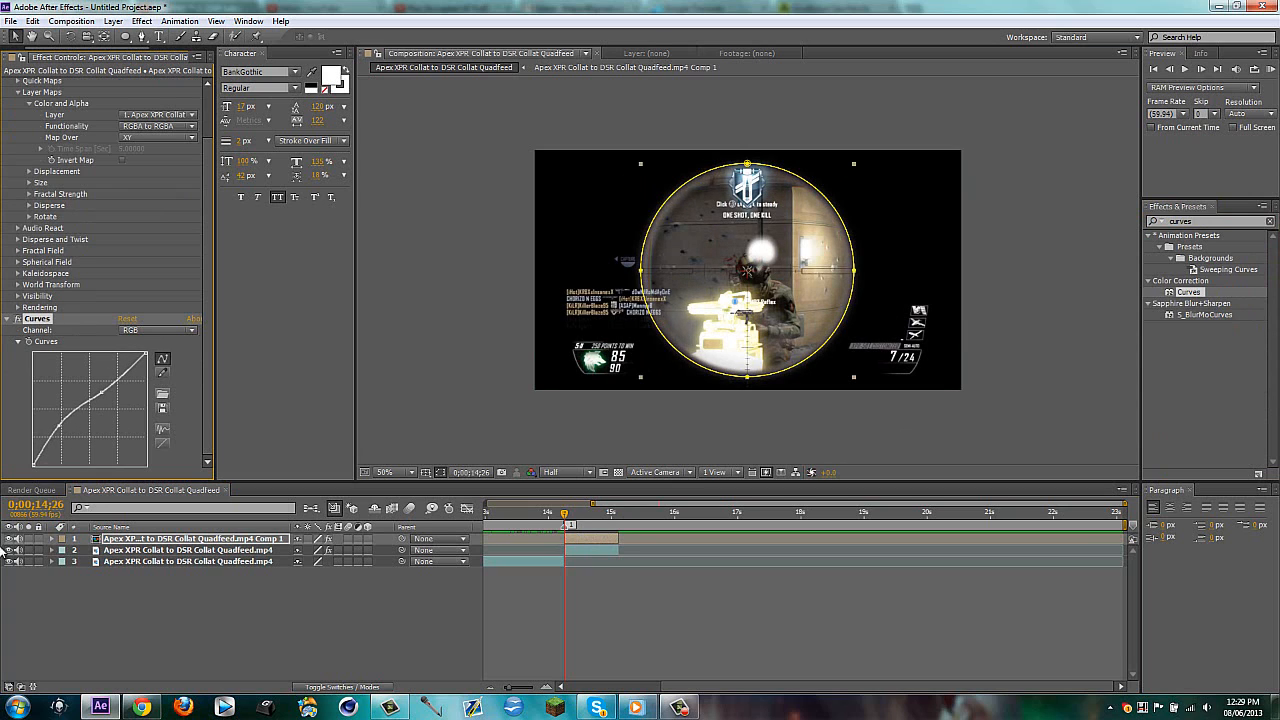
{"action": "left_click", "coordinate": [29, 540]}
{"action": "left_click", "coordinate": [29, 540]}
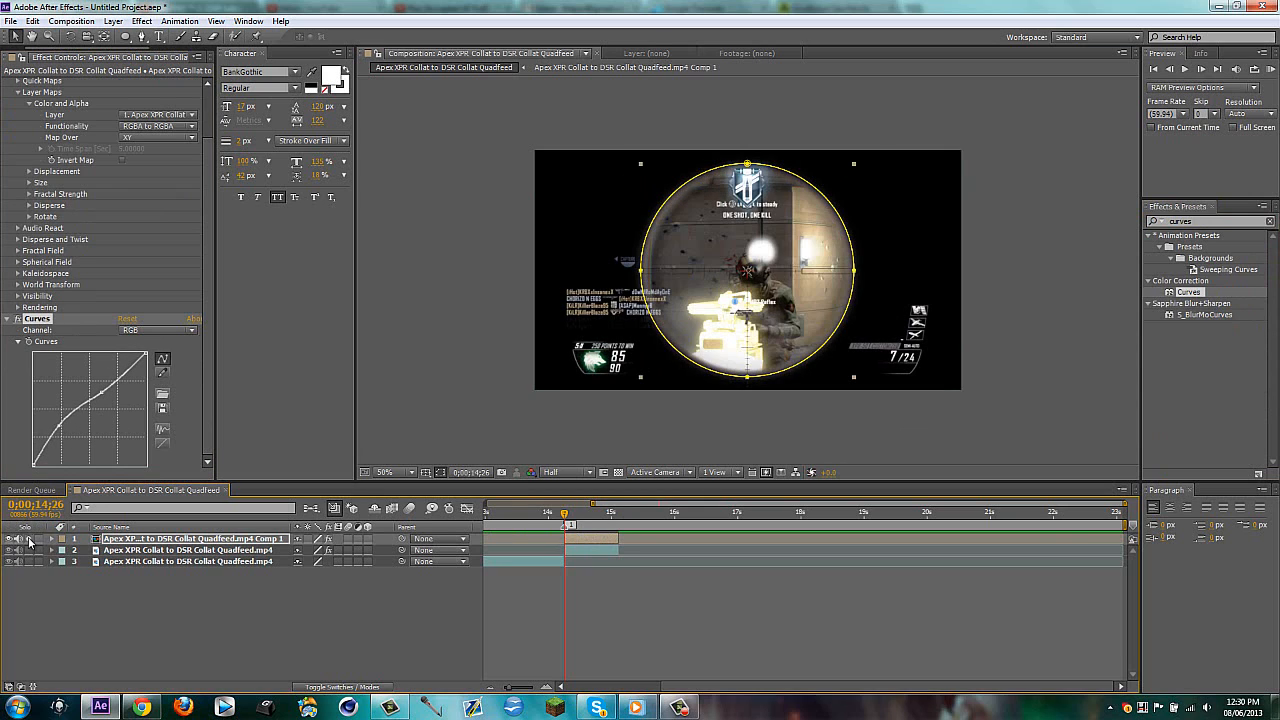
{"action": "left_click", "coordinate": [29, 540]}
{"action": "left_click_drag", "start_coordinate": [57, 425], "coordinate": [63, 431]}
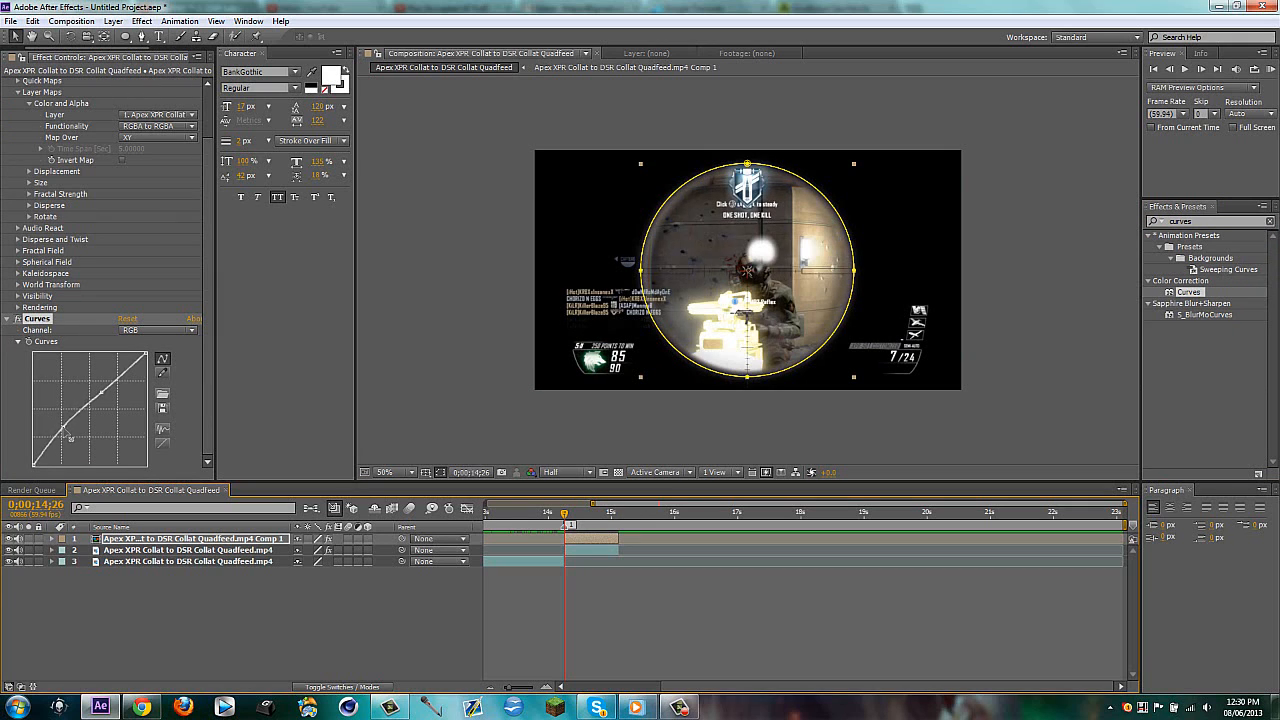
{"action": "left_click", "coordinate": [100, 618]}
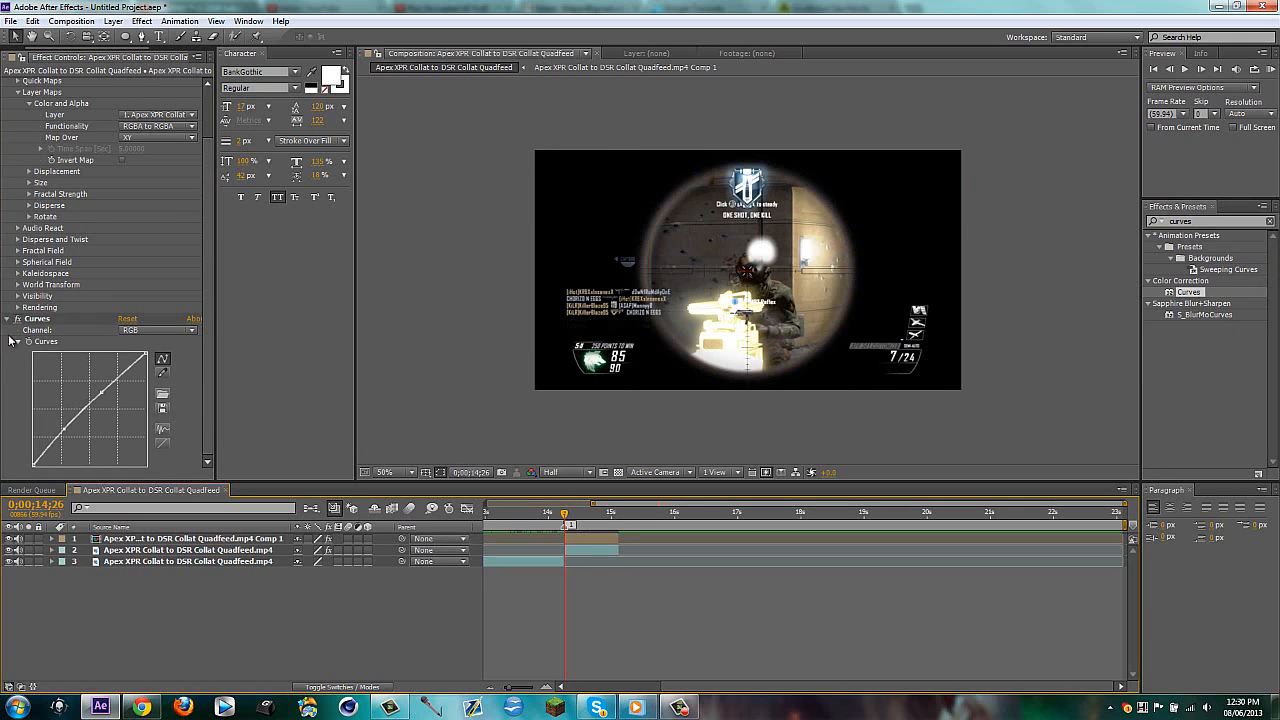
{"action": "left_click", "coordinate": [8, 318]}
{"action": "left_click", "coordinate": [583, 539]}
{"action": "left_click", "coordinate": [583, 540]}
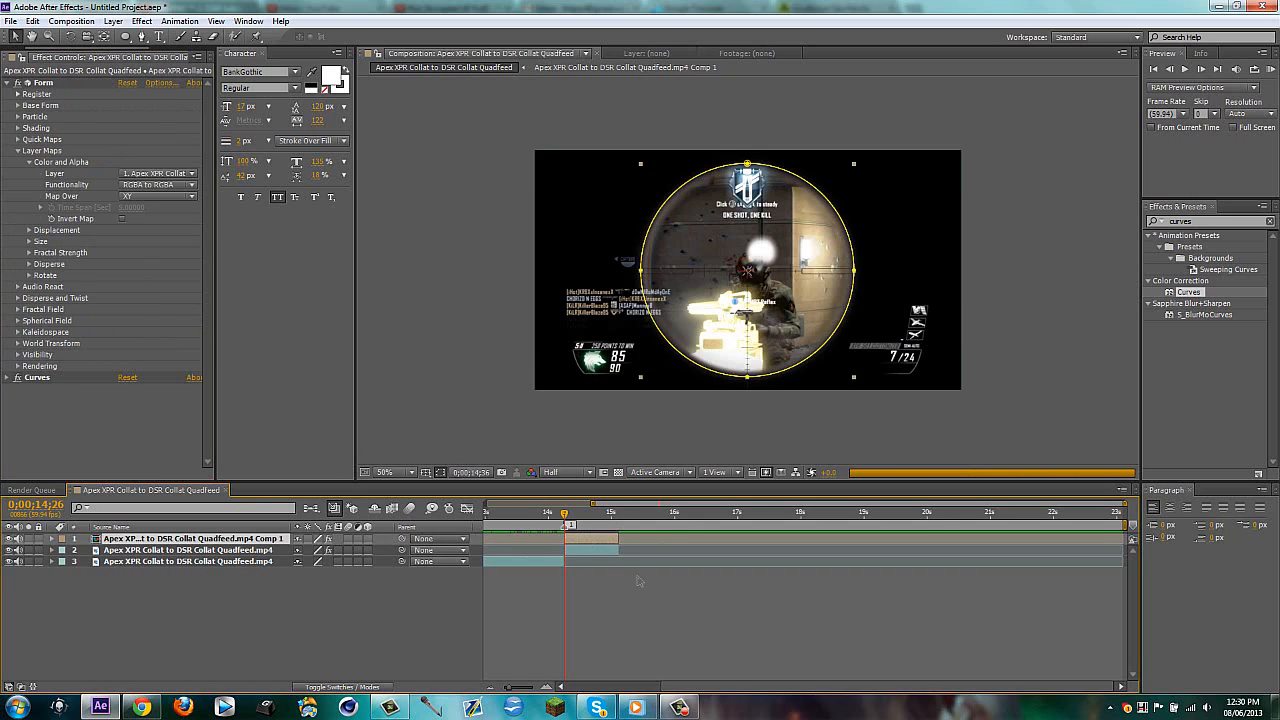
{"action": "key", "text": "shift+Page_Down"}
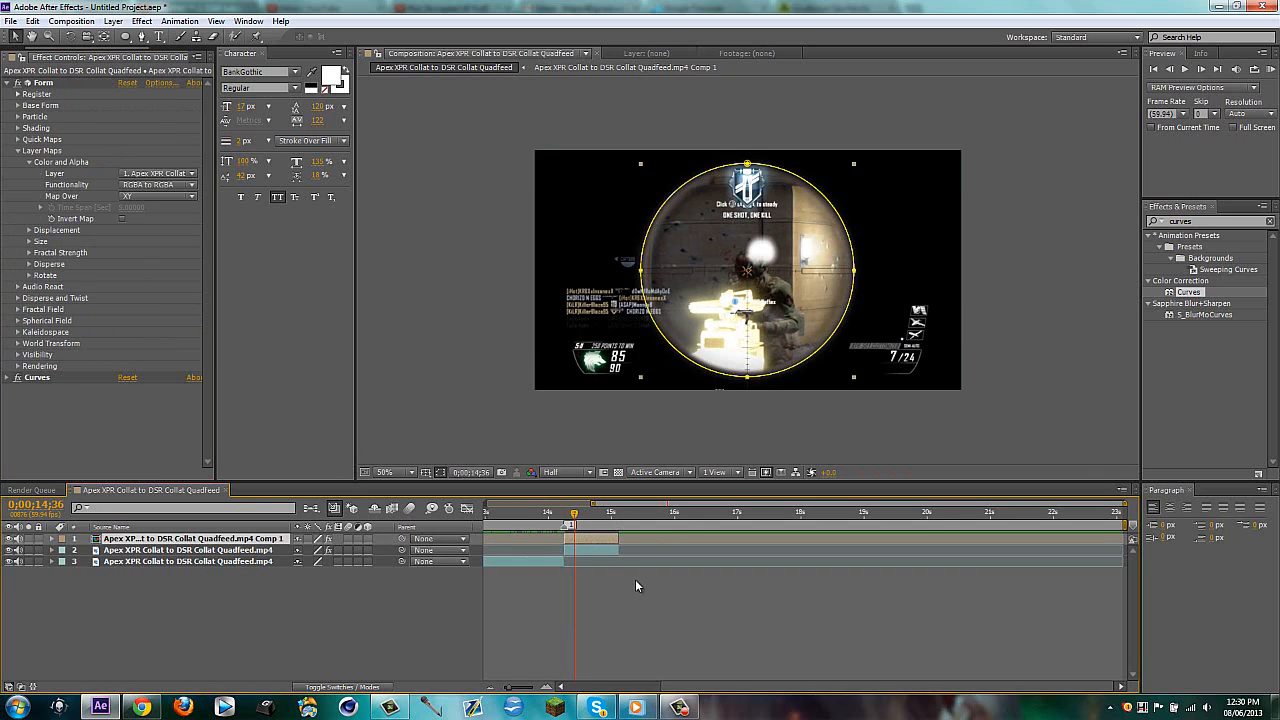
{"action": "key", "text": "shift+Page_Up"}
Step: Keyframe the slowed clip's opacity from 100% at 0;00;14;26 to 2% at 0;00;14;46 and trim the clip's end there
{"action": "left_click", "coordinate": [573, 549]}
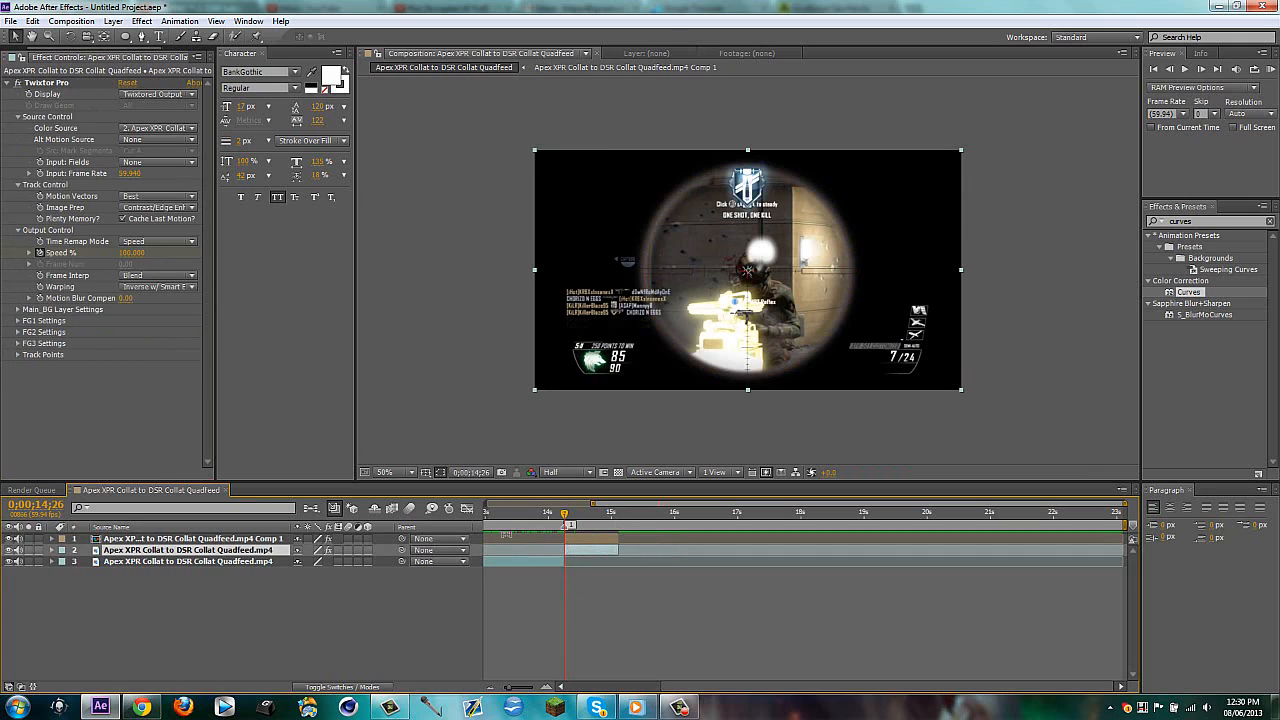
{"action": "key", "text": "t"}
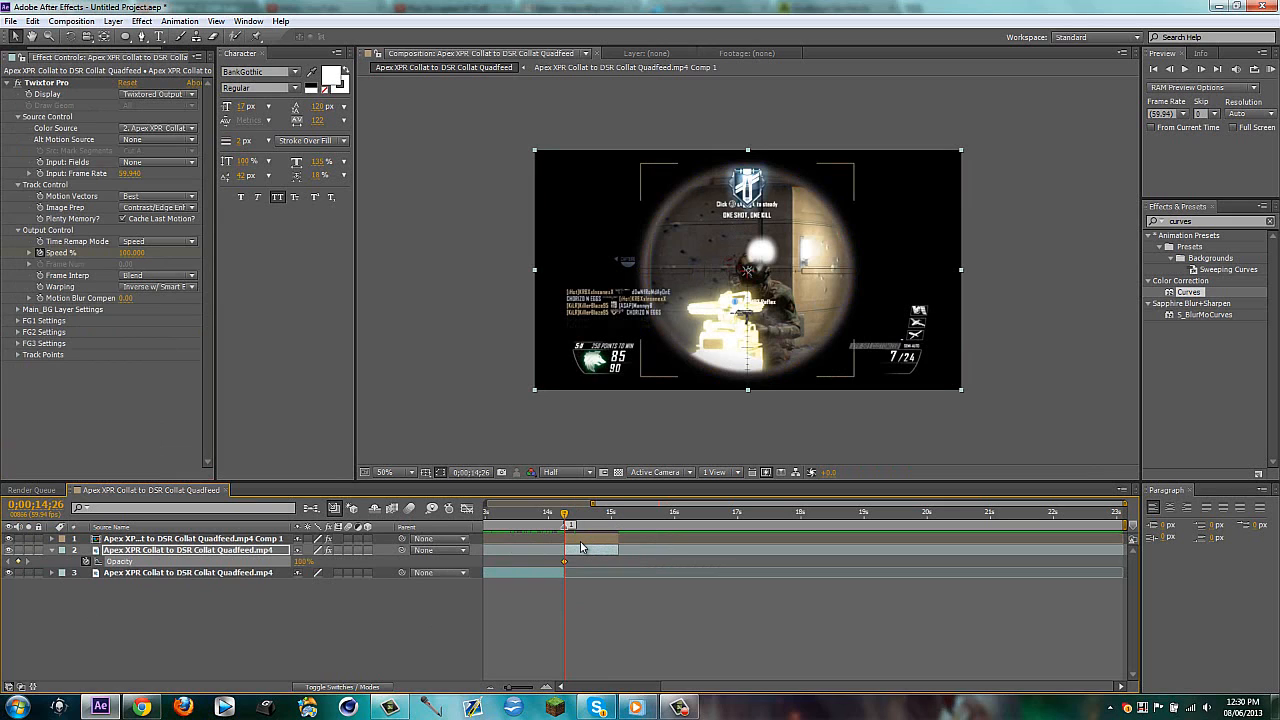
{"action": "key", "text": "shift+Page_Down"}
{"action": "key", "text": "shift+Page_Down"}
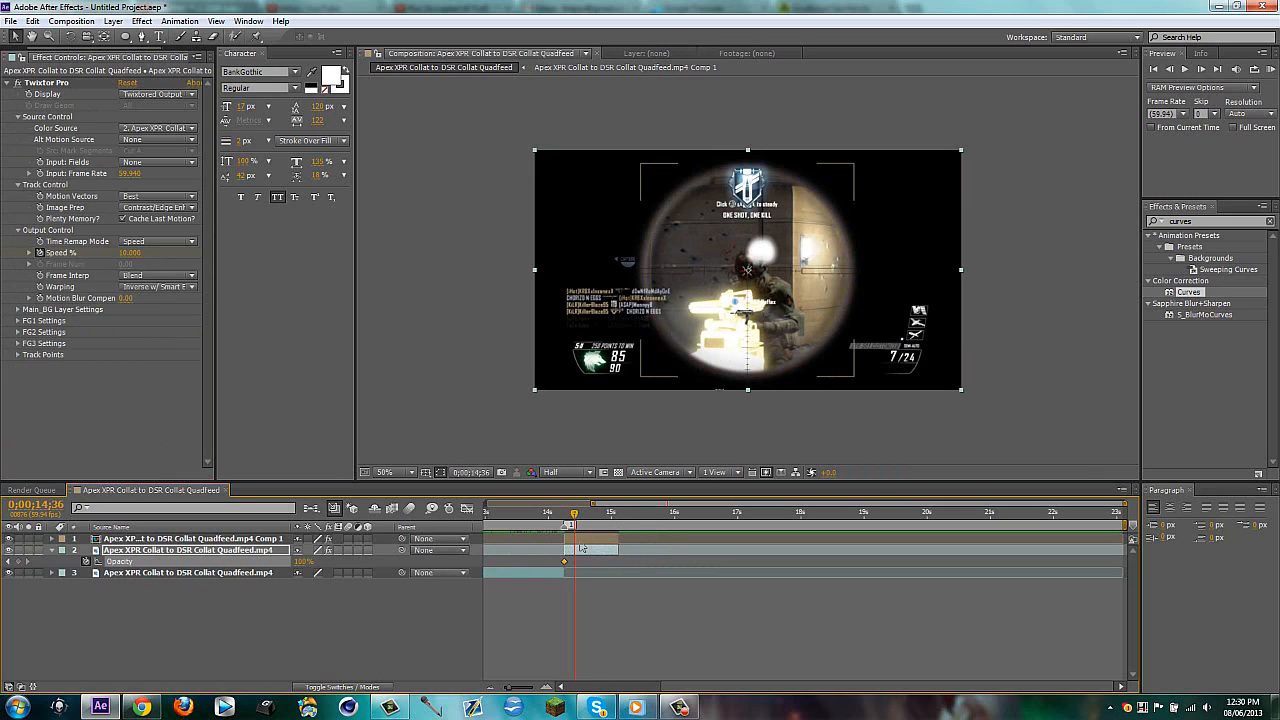
{"action": "left_click_drag", "start_coordinate": [306, 569], "coordinate": [250, 569]}
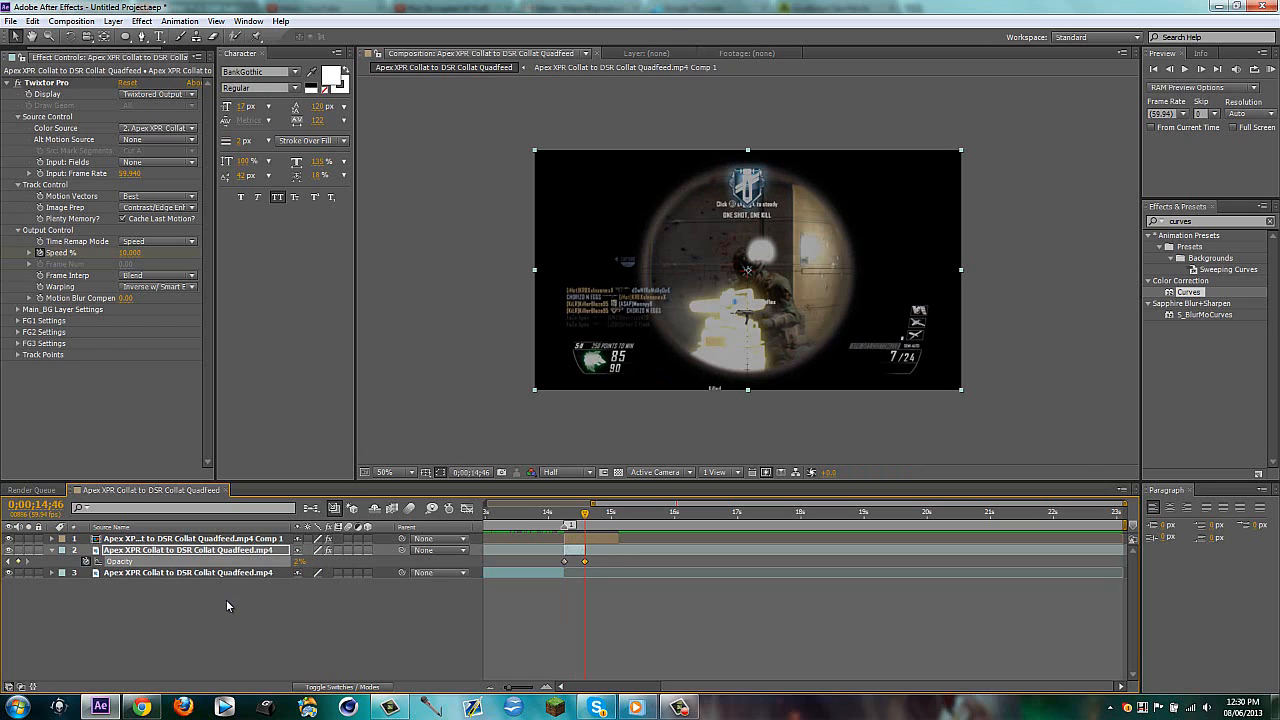
Step: Go to 0;00;14;36 and reveal all modified properties of the slowed clip
{"action": "key", "text": "shift+Page_Up"}
{"action": "key", "text": "u"}
{"action": "key", "text": "u"}
{"action": "key", "text": "u"}
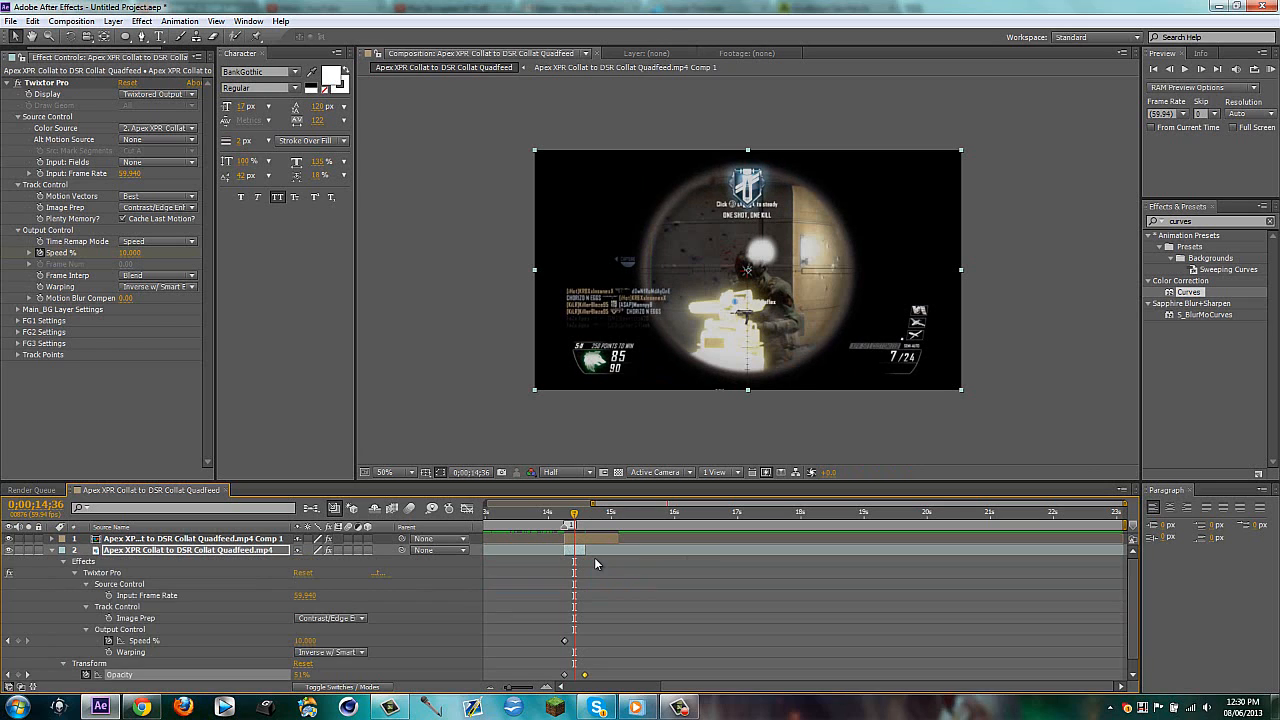
Step: Apply Easy Ease to the slowed clip's selected opacity keyframe and collapse its properties
{"action": "key", "text": "u"}
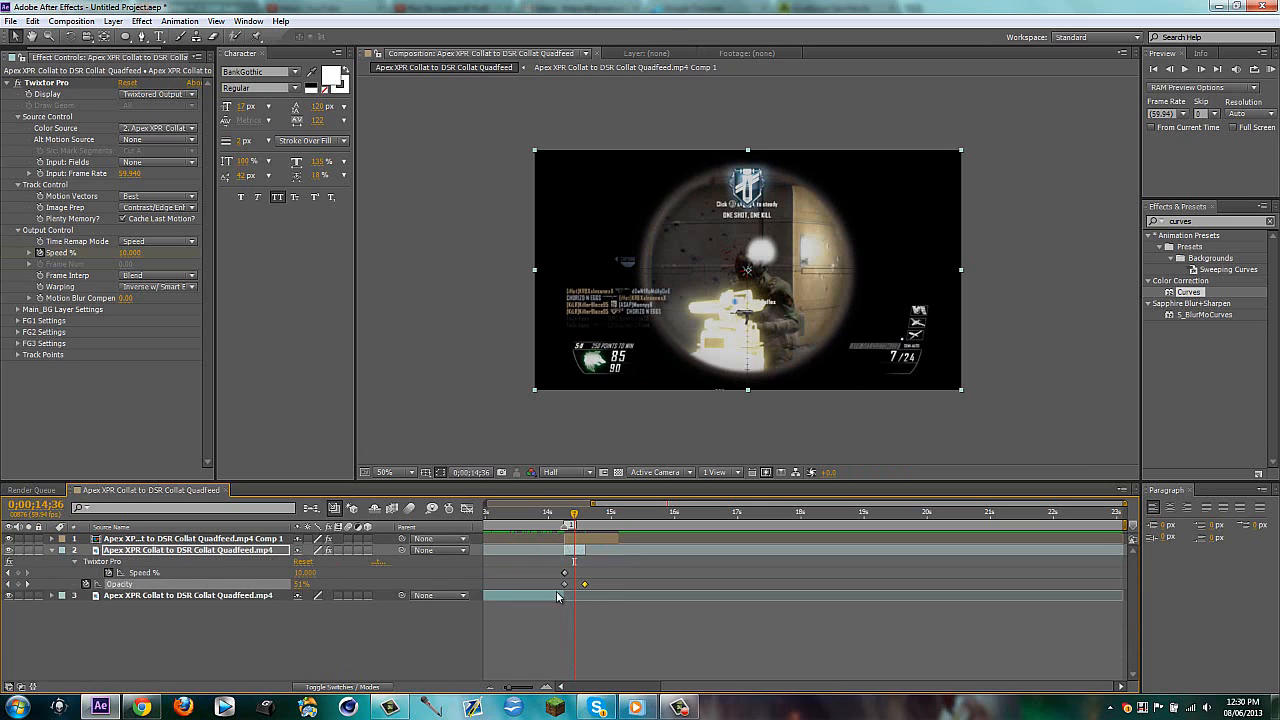
{"action": "key", "text": "F9"}
{"action": "key", "text": "u"}
Step: Start keyframing Disperse and Twist in the pre-composed layer's Form effect at 0;00;14;36
{"action": "left_click", "coordinate": [577, 539]}
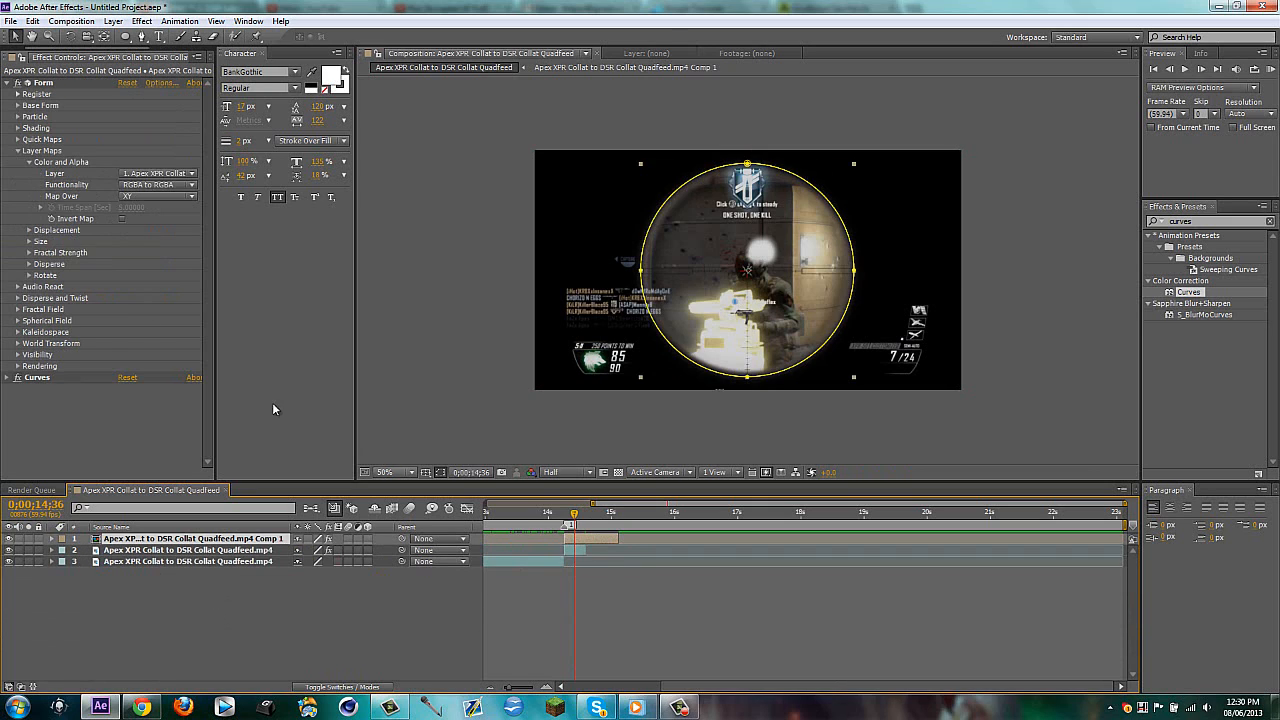
{"action": "left_click", "coordinate": [18, 150]}
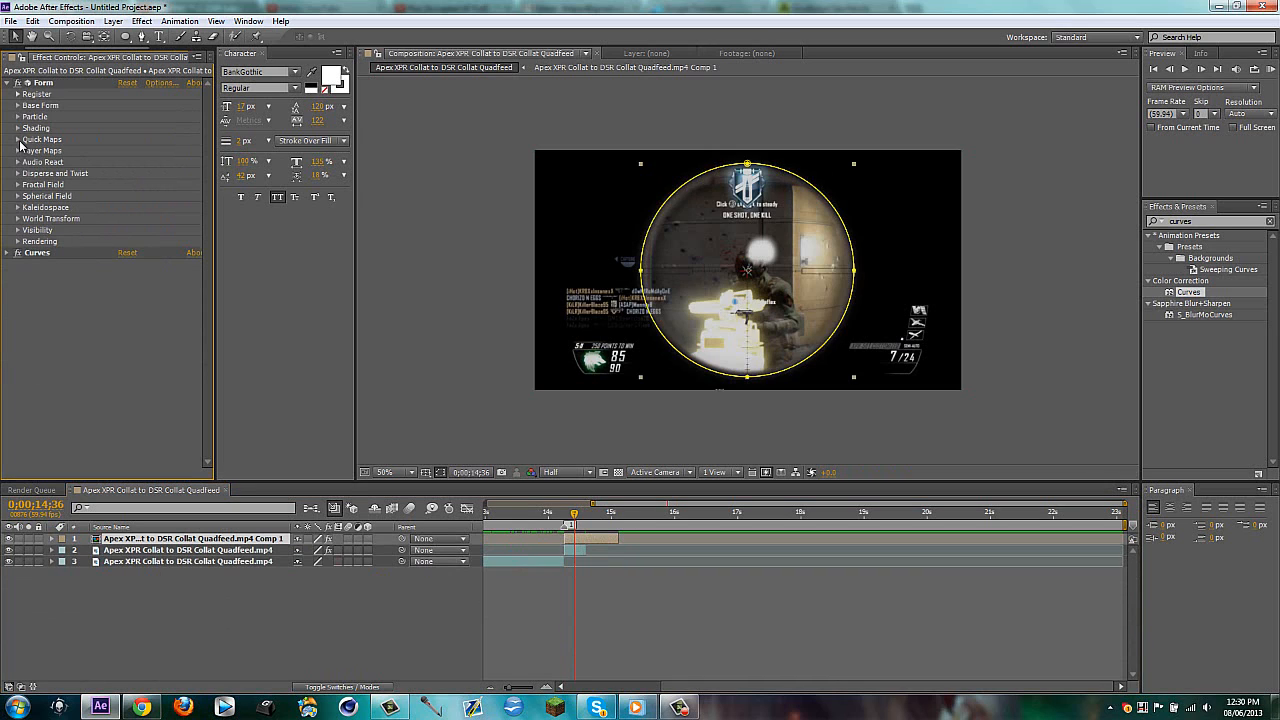
{"action": "left_click", "coordinate": [18, 173]}
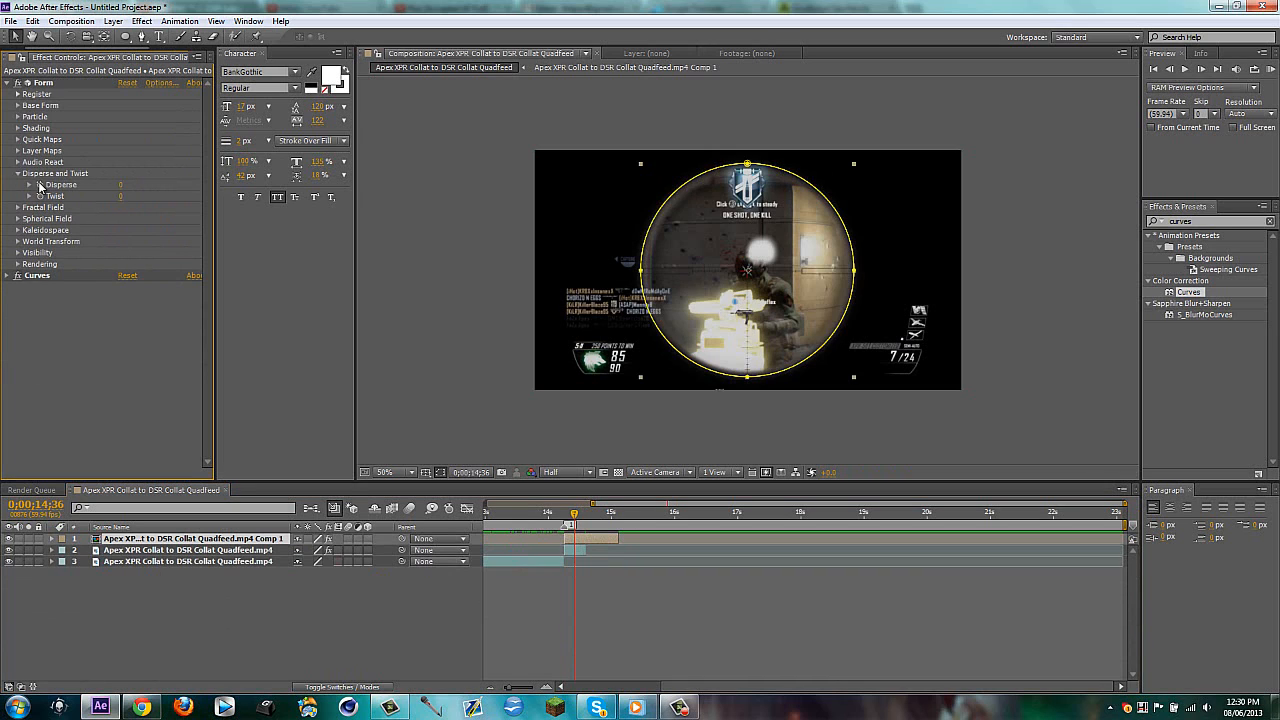
{"action": "left_click", "coordinate": [40, 185]}
{"action": "left_click", "coordinate": [40, 196]}
Step: Start keyframing Form's Affect Size, Displace, Flow X, Y and Z, Flow Evolution and Offset Evolution at 0;00;14;36, and reveal all the keyframed properties
{"action": "left_click", "coordinate": [18, 208]}
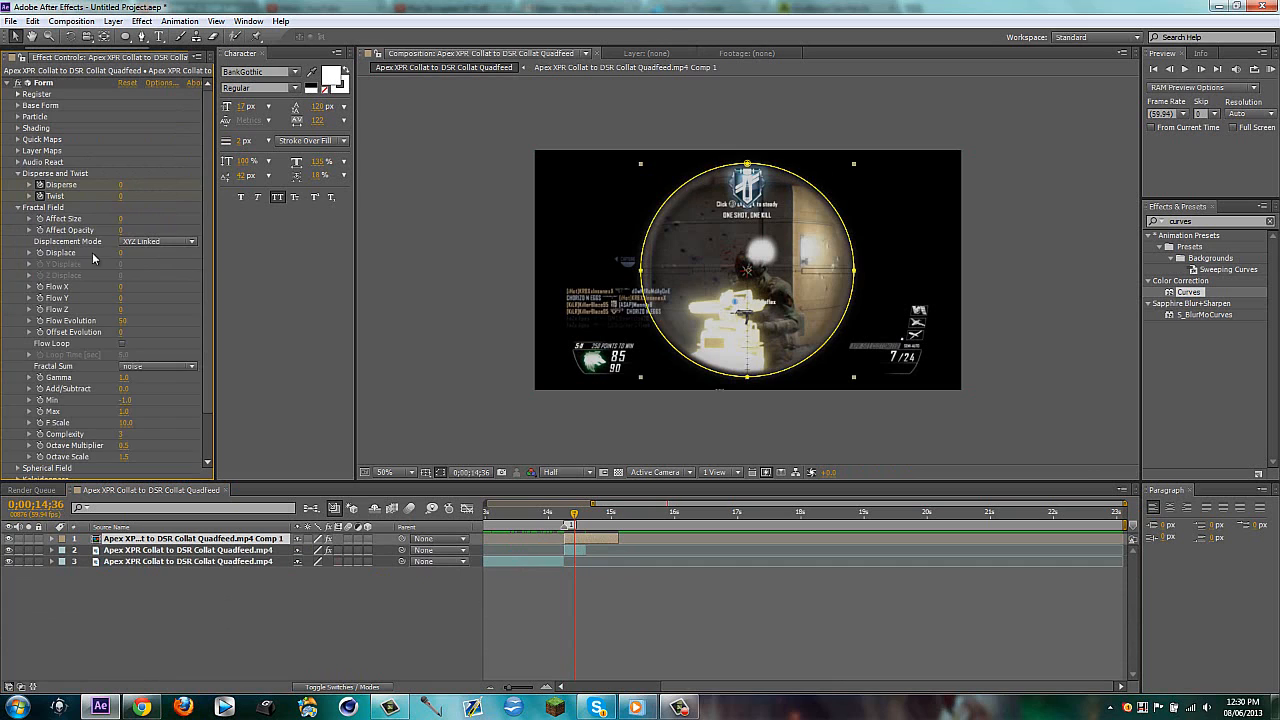
{"action": "left_click", "coordinate": [40, 287]}
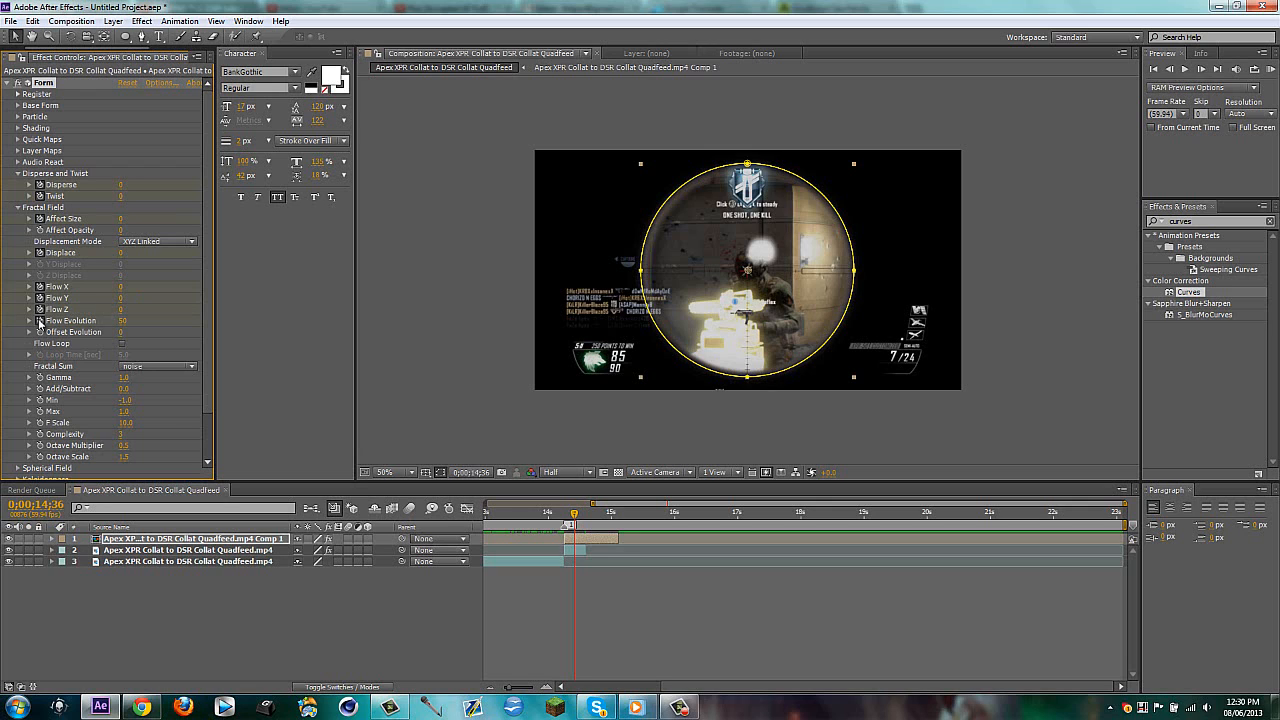
{"action": "left_click", "coordinate": [40, 332]}
{"action": "key", "text": "u"}
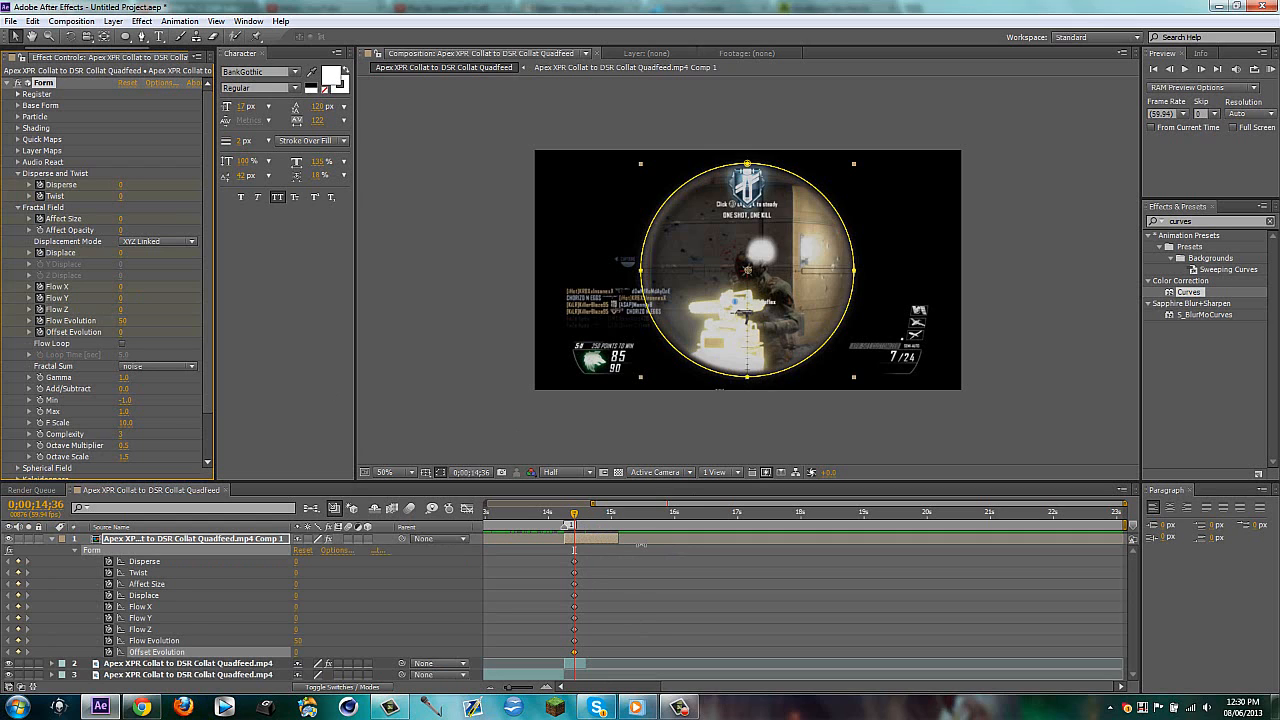
Step: Go to 0;00;15;16 and set Form's Disperse to 2
{"action": "key", "text": "shift+Page_Down"}
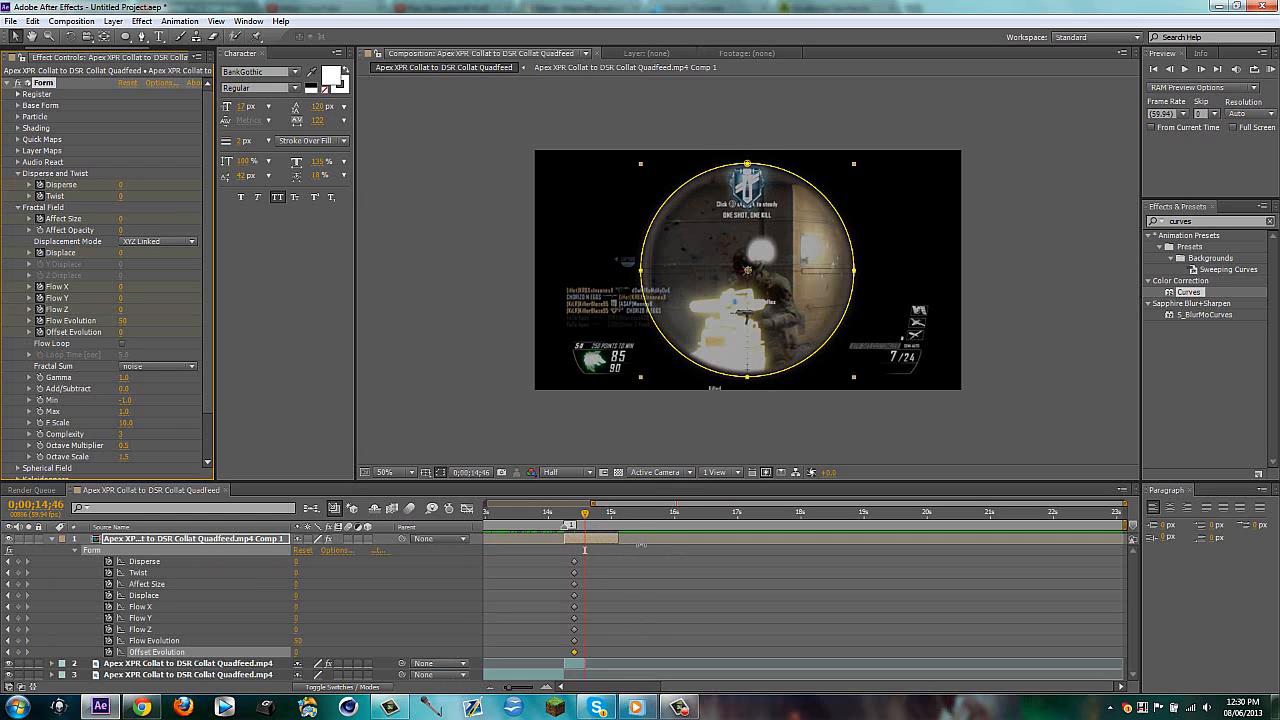
{"action": "key", "text": "shift+Page_Down"}
{"action": "key", "text": "shift+Page_Down"}
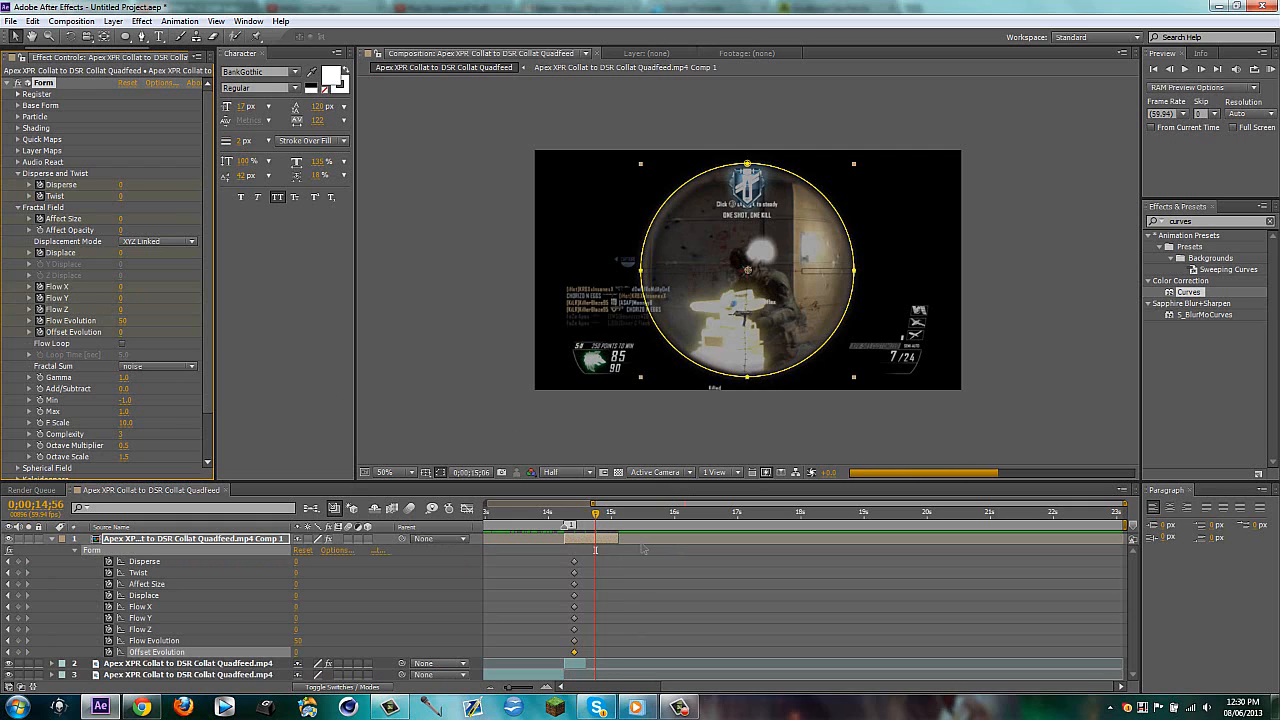
{"action": "key", "text": "shift+Page_Down"}
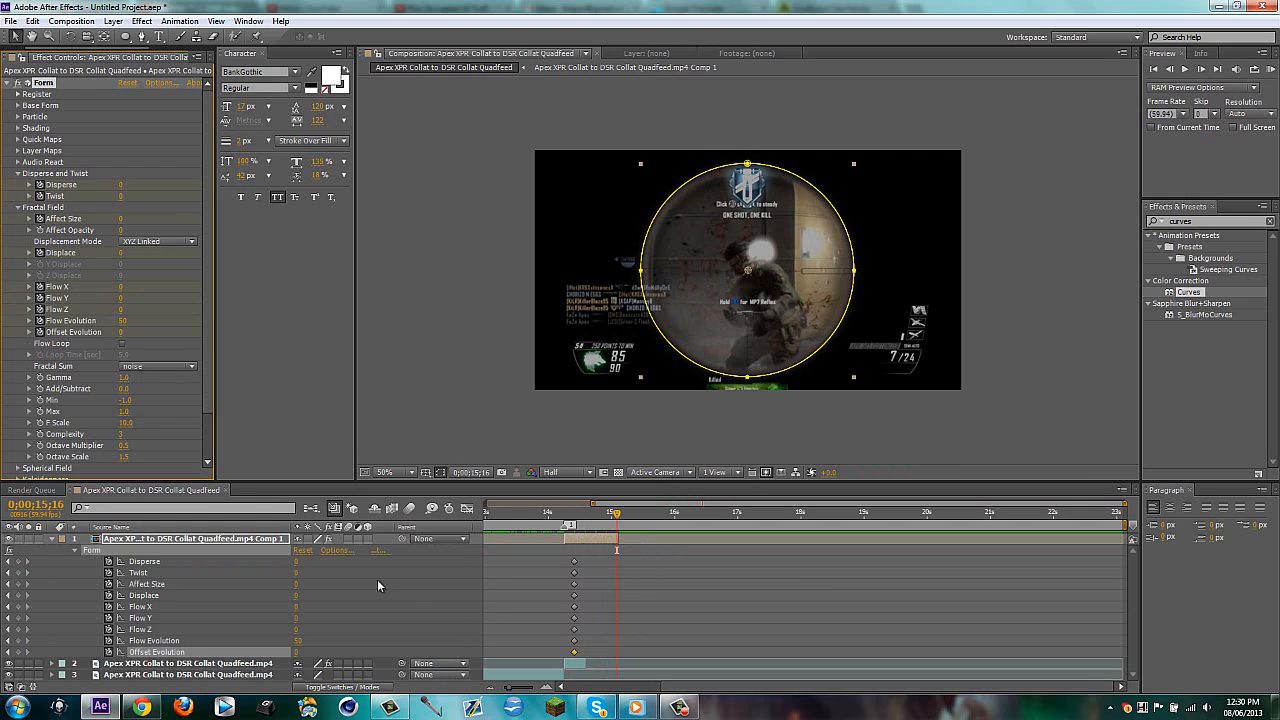
{"action": "left_click", "coordinate": [296, 562]}
{"action": "type", "text": "2"}
{"action": "key", "text": "Return"}
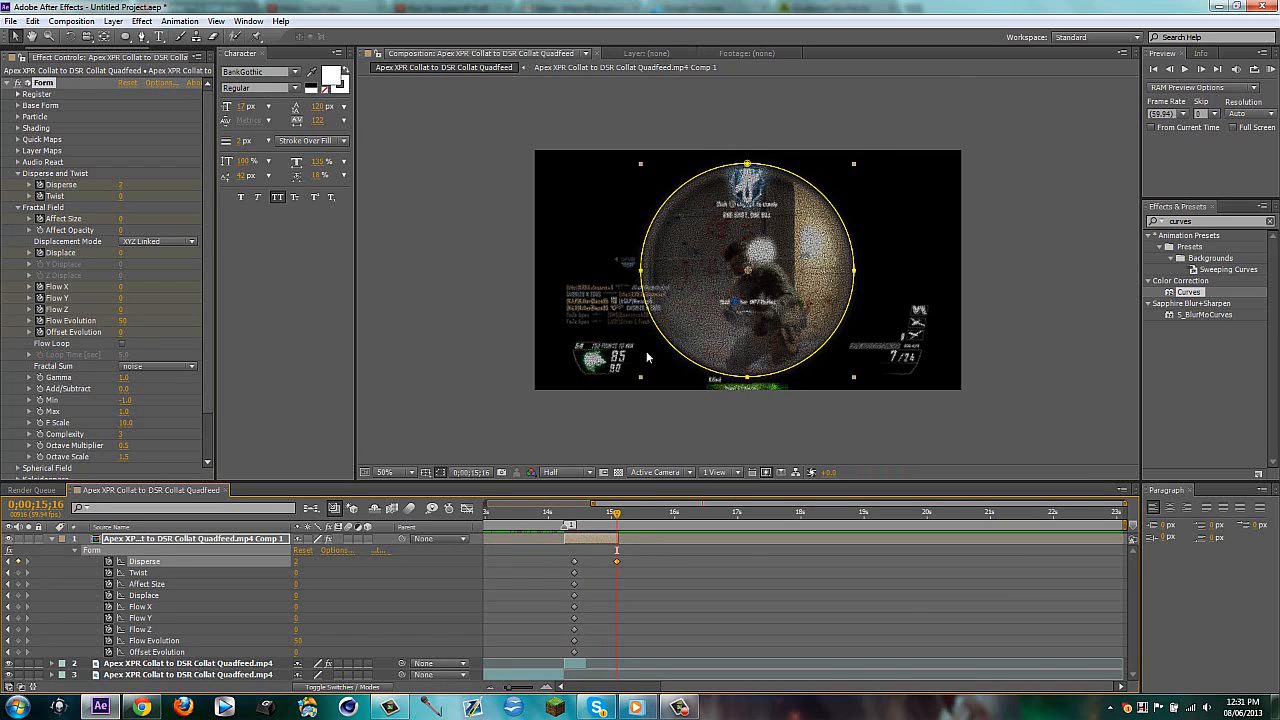
Step: Keyframe Form's Twist at 0;00;15;16, trying 3 and settling on 2
{"action": "left_click", "coordinate": [297, 574]}
{"action": "type", "text": "3"}
{"action": "key", "text": "Return"}
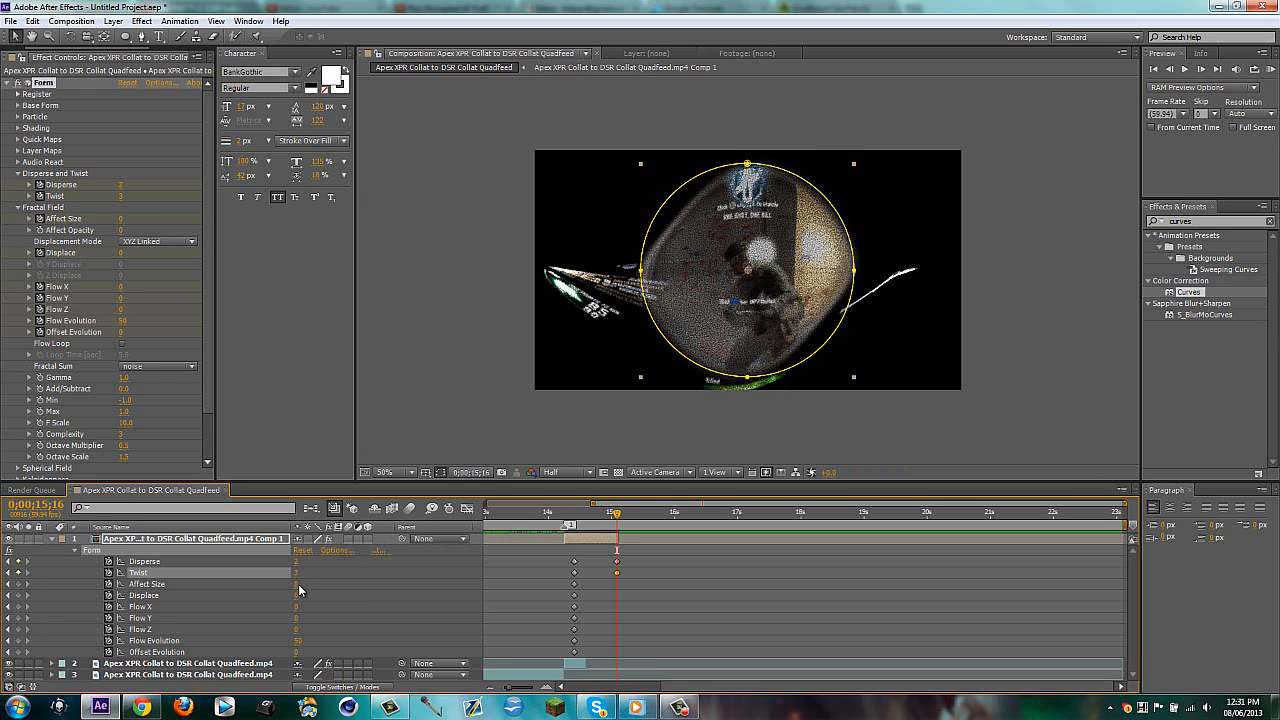
{"action": "left_click", "coordinate": [297, 574]}
{"action": "type", "text": "2"}
{"action": "key", "text": "Return"}
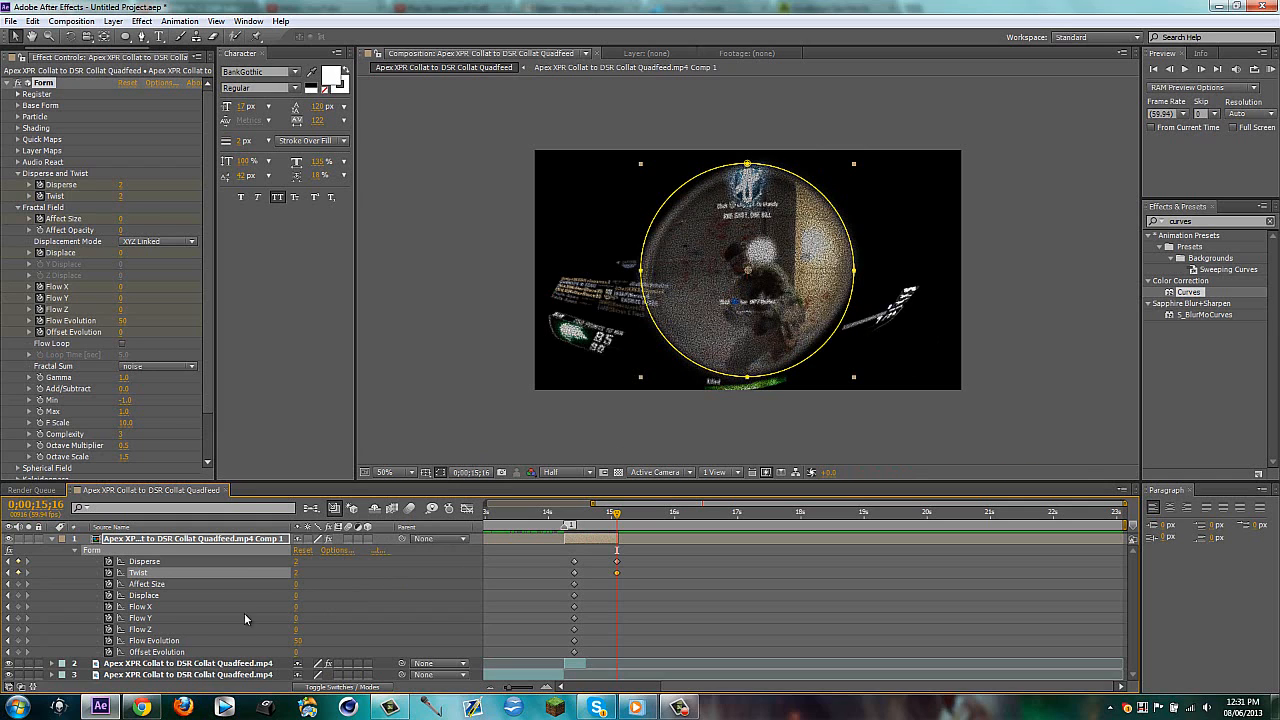
Step: Try a stronger Affect Size at 0;00;15;16, settle on 1, and set Displace to 30
{"action": "left_click", "coordinate": [296, 585]}
{"action": "key", "text": "Return"}
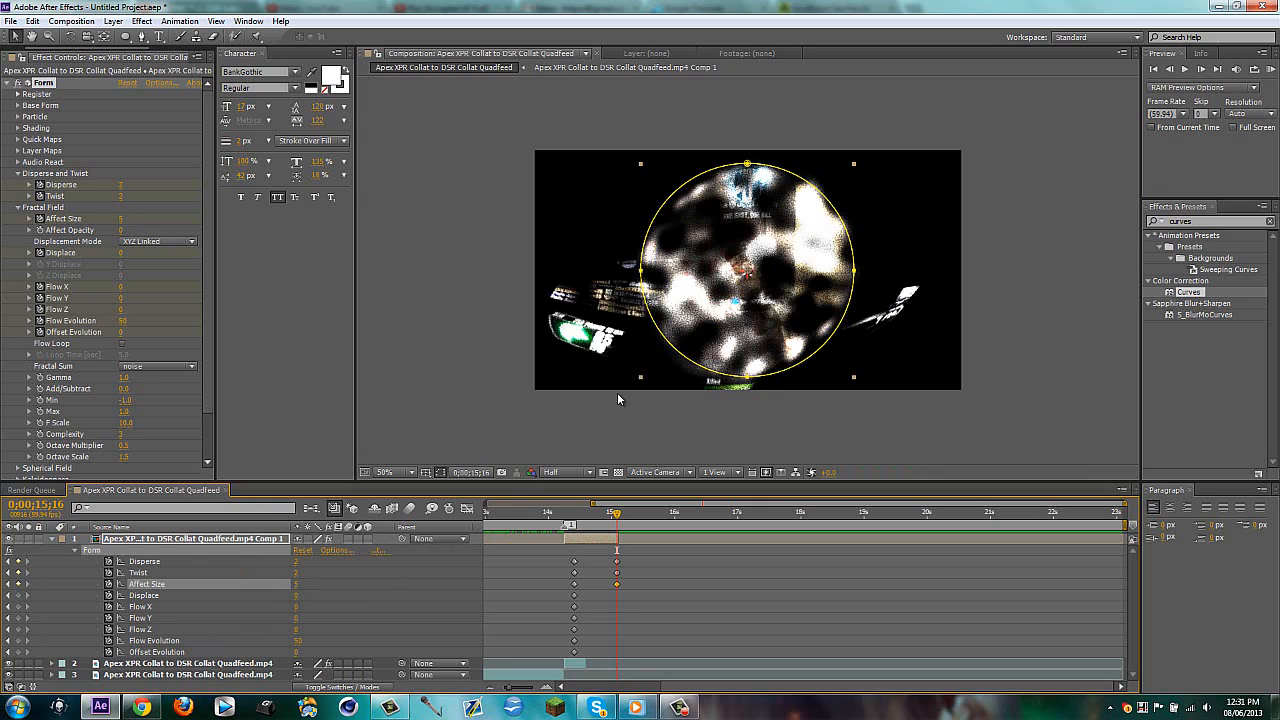
{"action": "left_click", "coordinate": [295, 587]}
{"action": "type", "text": "1"}
{"action": "key", "text": "Return"}
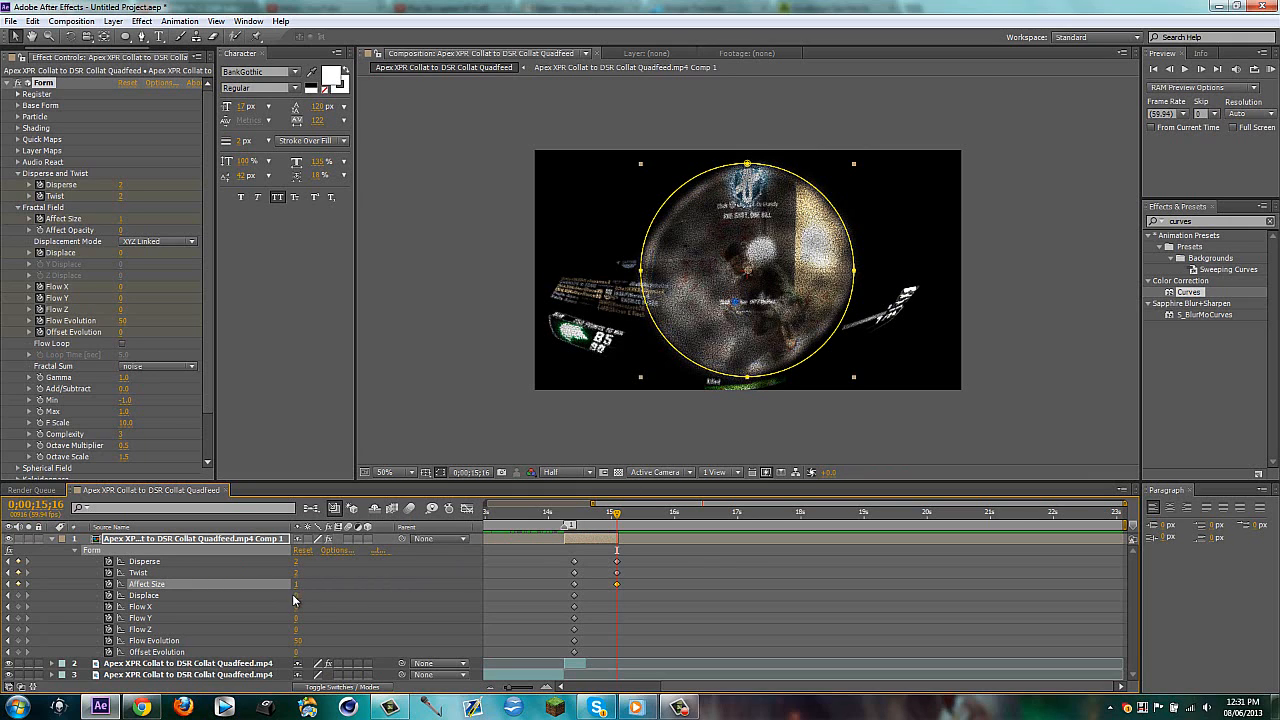
{"action": "left_click", "coordinate": [296, 596]}
{"action": "type", "text": "30"}
{"action": "key", "text": "Return"}
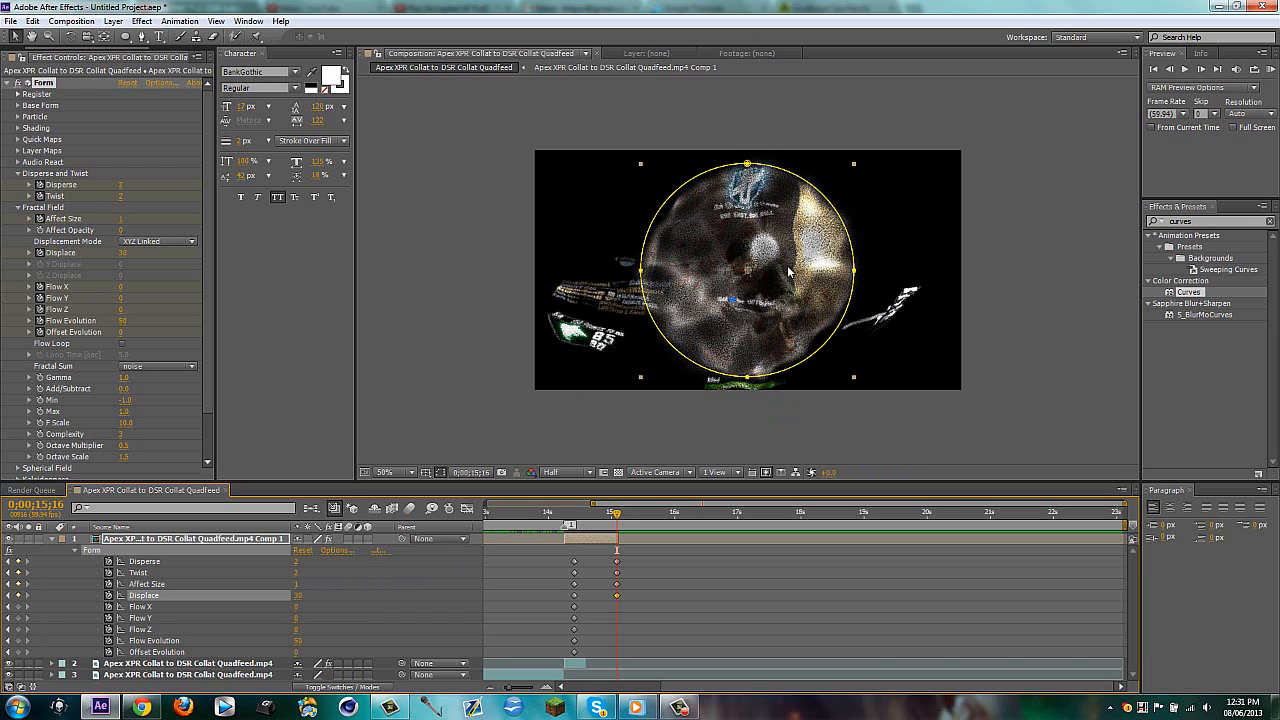
Step: Set Form's Flow X and Flow Y to 10 and Flow Z to 15 at 0;00;15;16
{"action": "left_click", "coordinate": [297, 607]}
{"action": "type", "text": "10"}
{"action": "key", "text": "Return"}
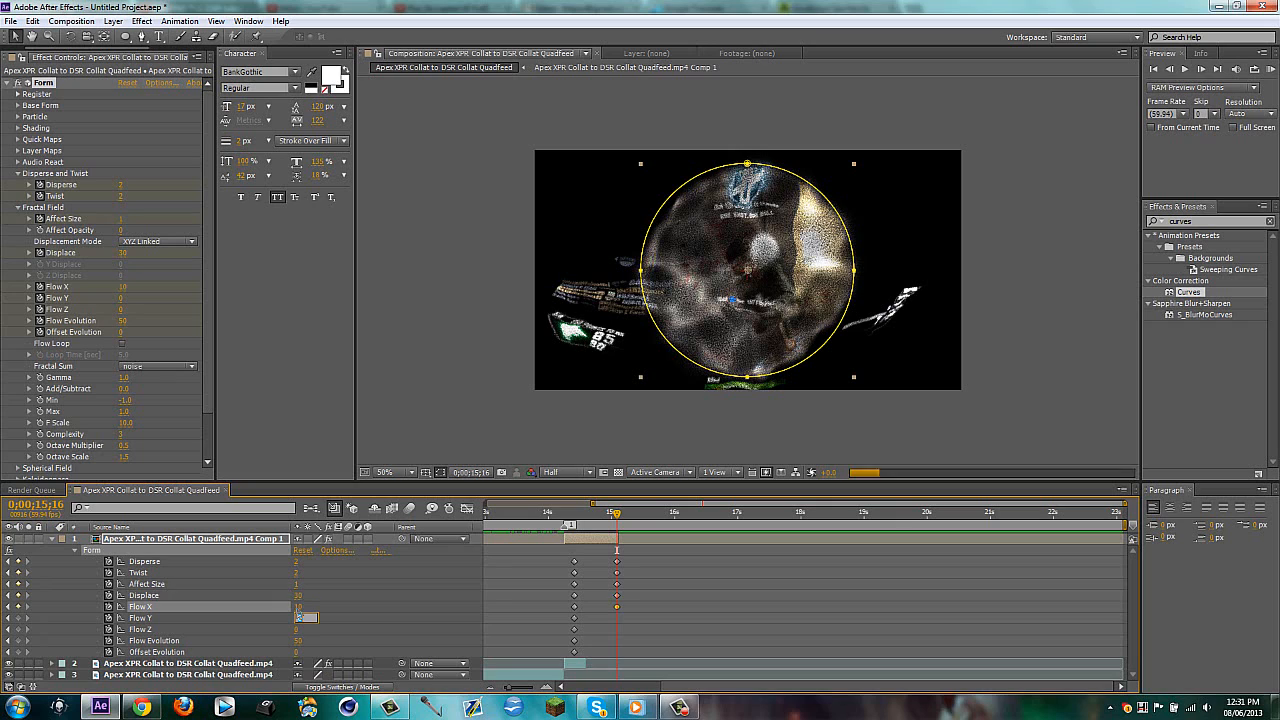
{"action": "left_click", "coordinate": [297, 617]}
{"action": "type", "text": "10"}
{"action": "key", "text": "Return"}
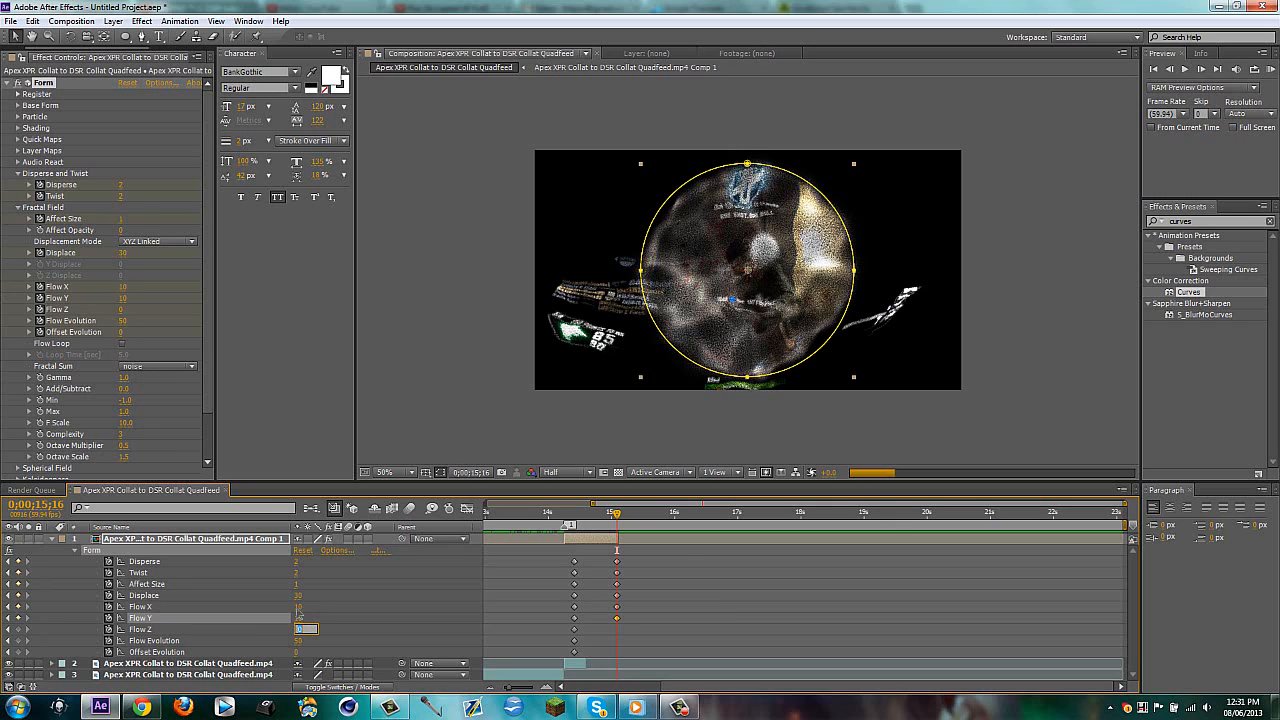
{"action": "left_click", "coordinate": [297, 629]}
{"action": "type", "text": "15"}
{"action": "key", "text": "Return"}
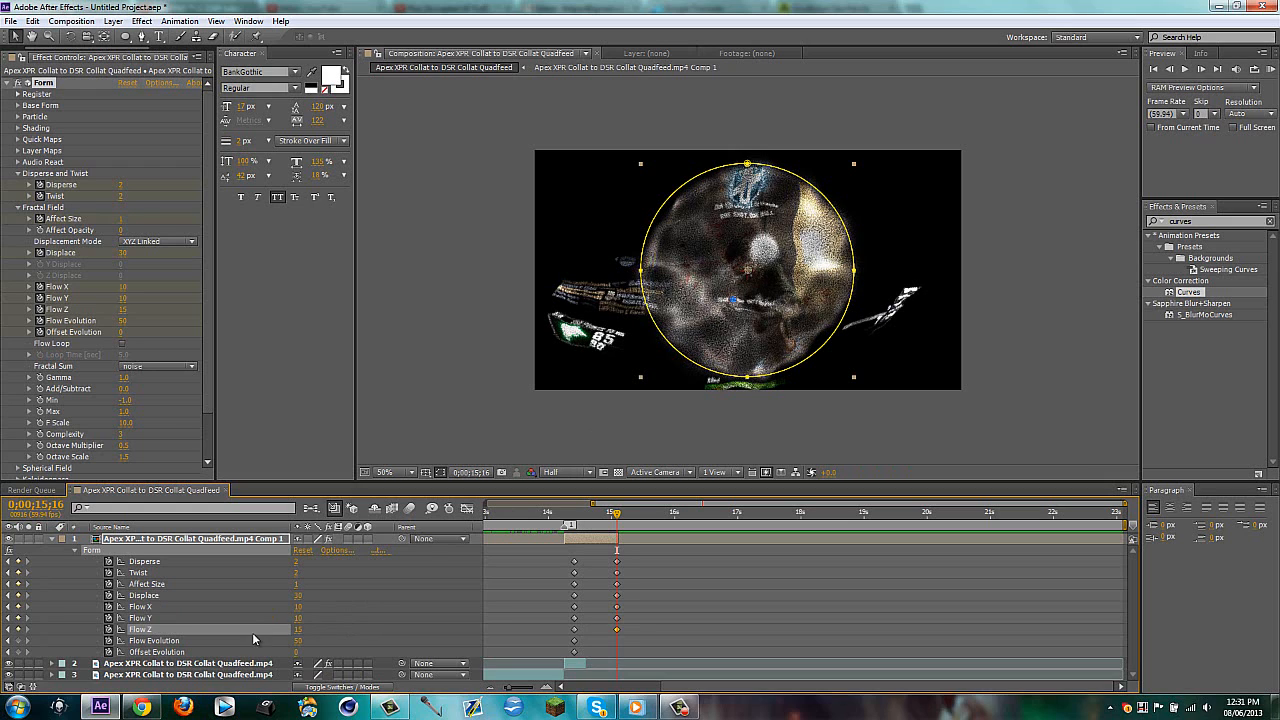
Step: Set Form's Flow Evolution to 15 and Offset Evolution to 5 at 0;00;15;16
{"action": "left_click", "coordinate": [300, 641]}
{"action": "type", "text": "15"}
{"action": "key", "text": "Return"}
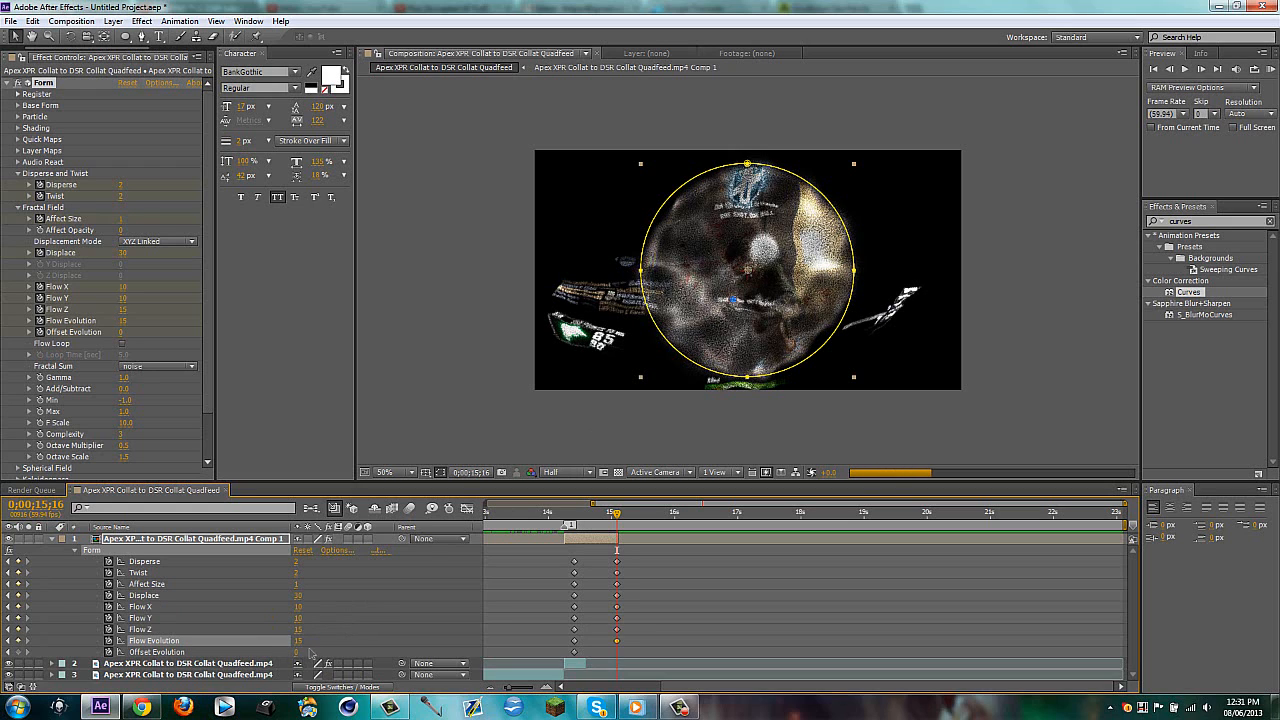
{"action": "left_click", "coordinate": [298, 652]}
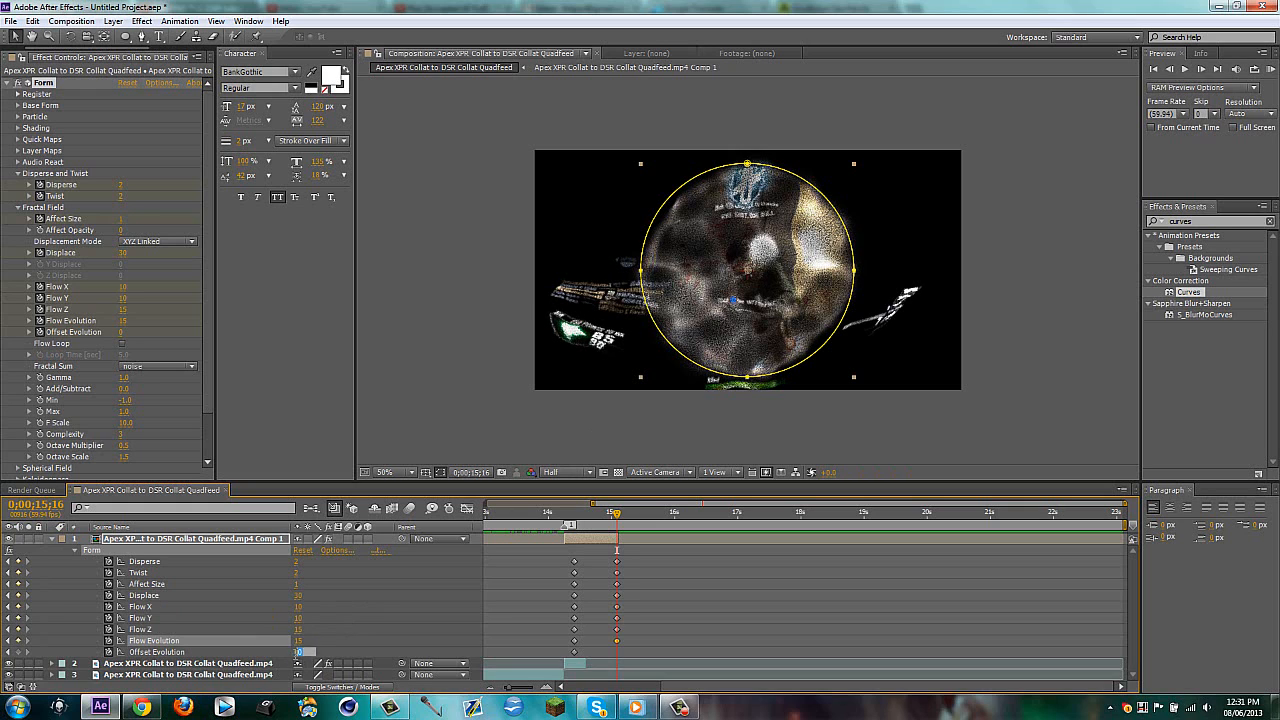
{"action": "type", "text": "5"}
{"action": "key", "text": "Return"}
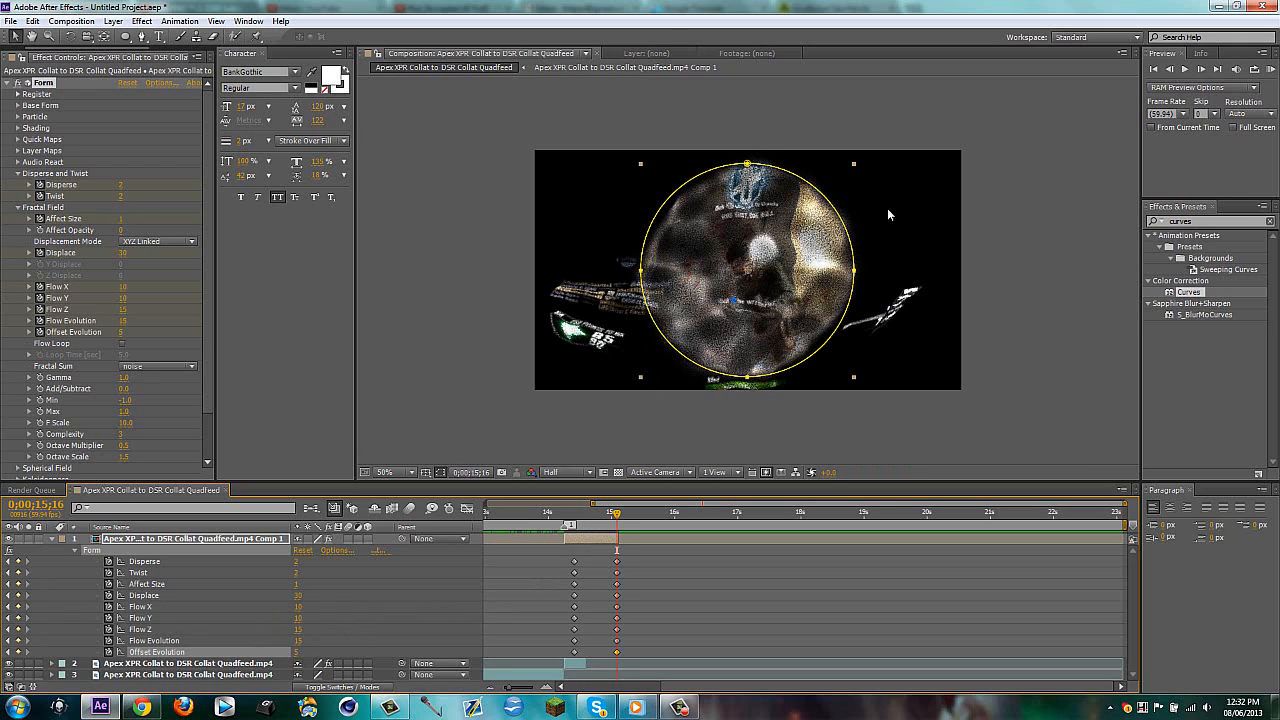
Step: Inspect the upper Twixtor clip inside the nested composition at 0;00;14;26 and return to the main composition
{"action": "double_click", "coordinate": [600, 540]}
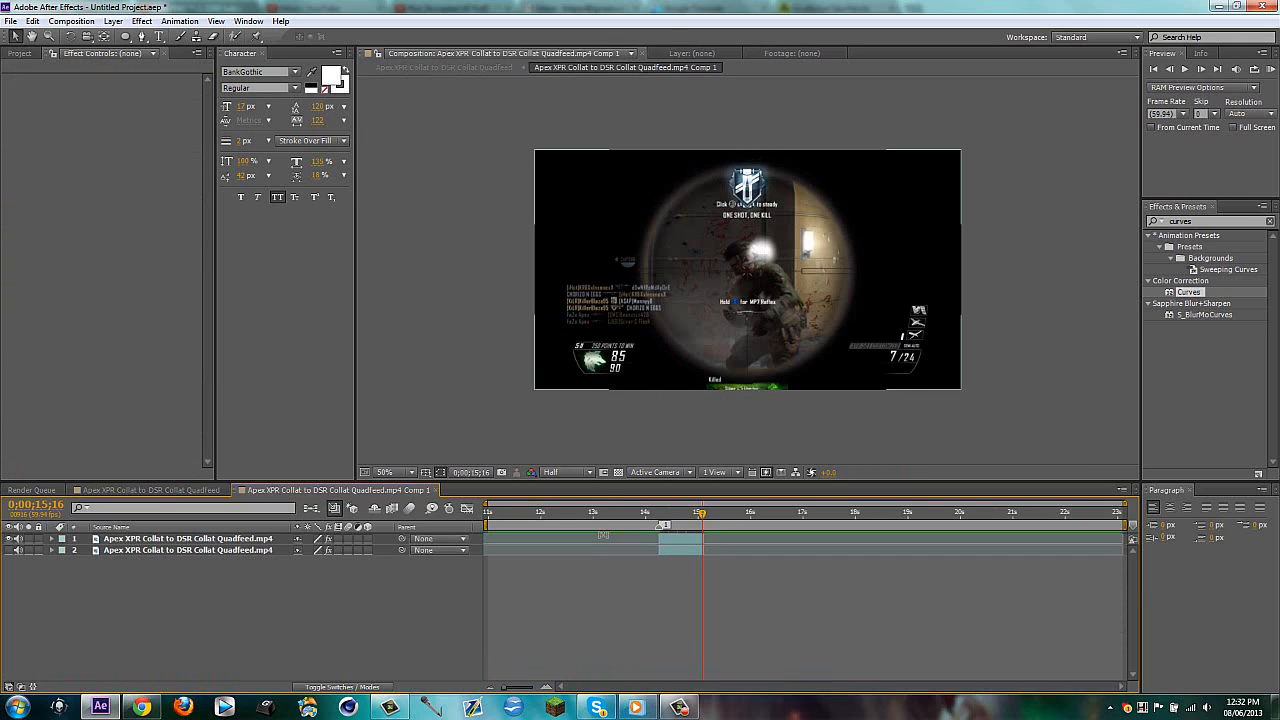
{"action": "left_click_drag", "start_coordinate": [702, 527], "coordinate": [660, 525]}
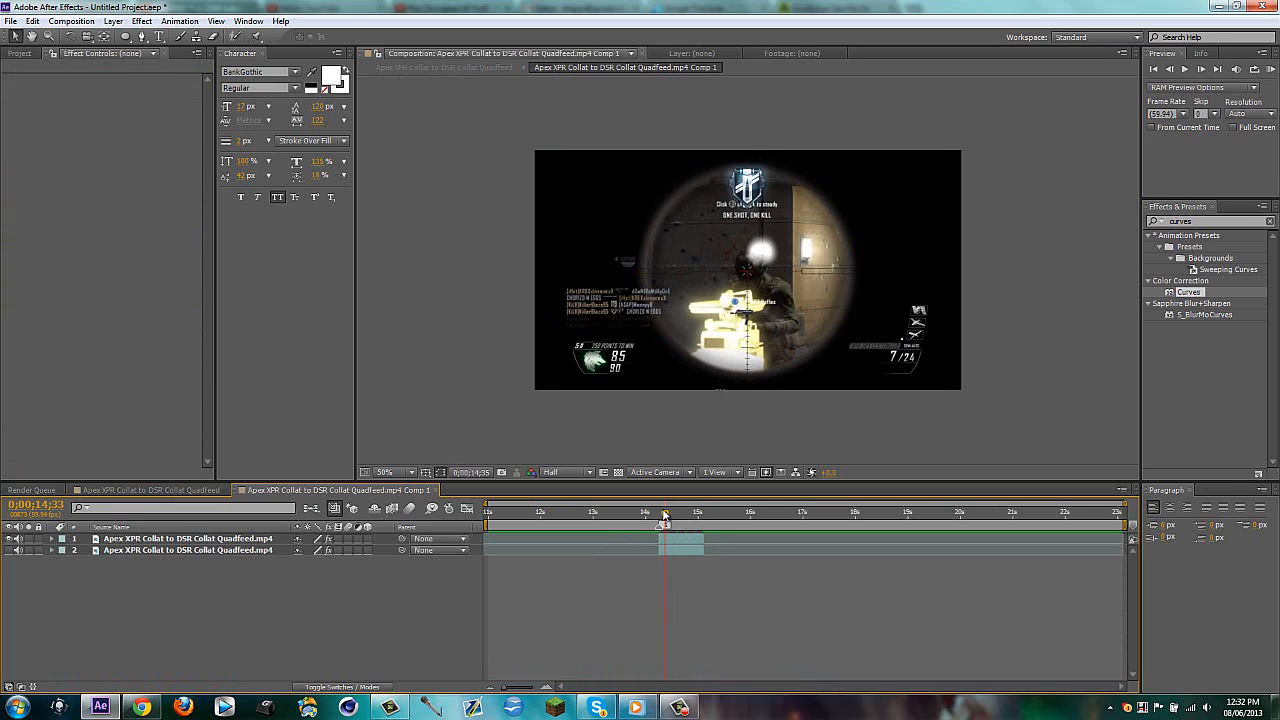
{"action": "left_click", "coordinate": [686, 540]}
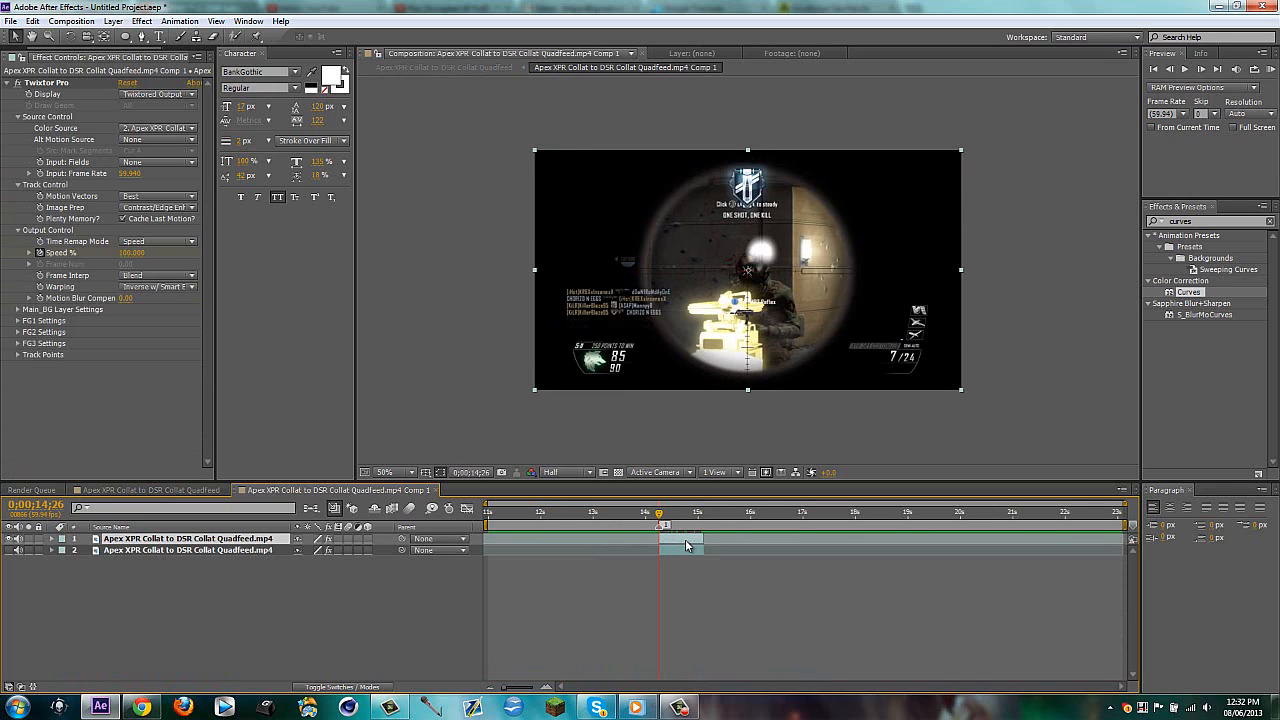
{"action": "left_click", "coordinate": [170, 491]}
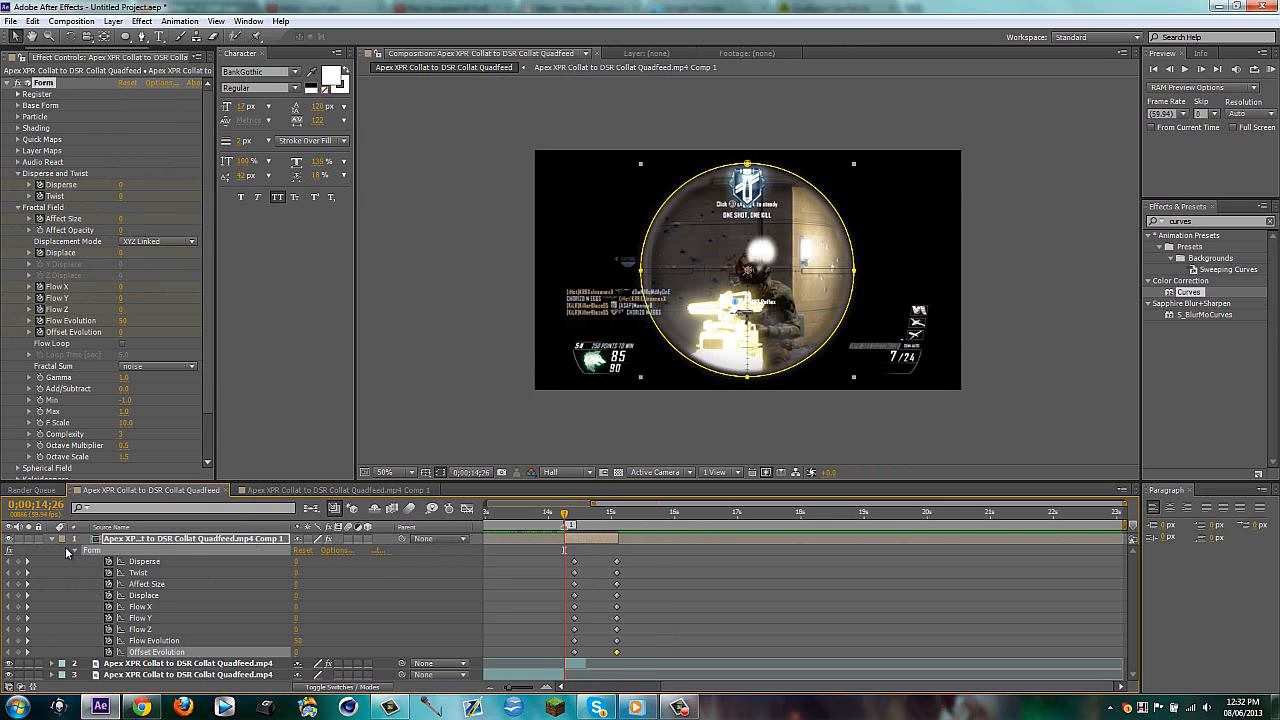
Step: Check the pre-composed layer's mask and preview the Form animation at 0;00;14;50
{"action": "key", "text": "m"}
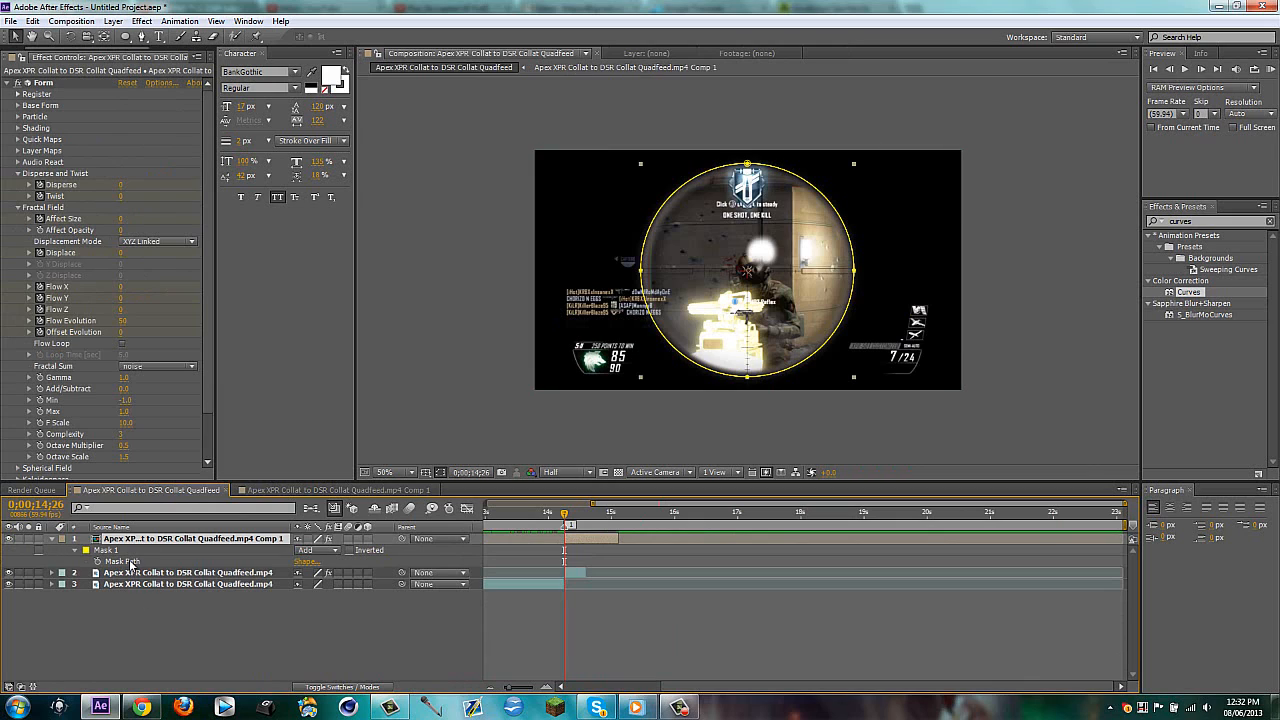
{"action": "key", "text": "m"}
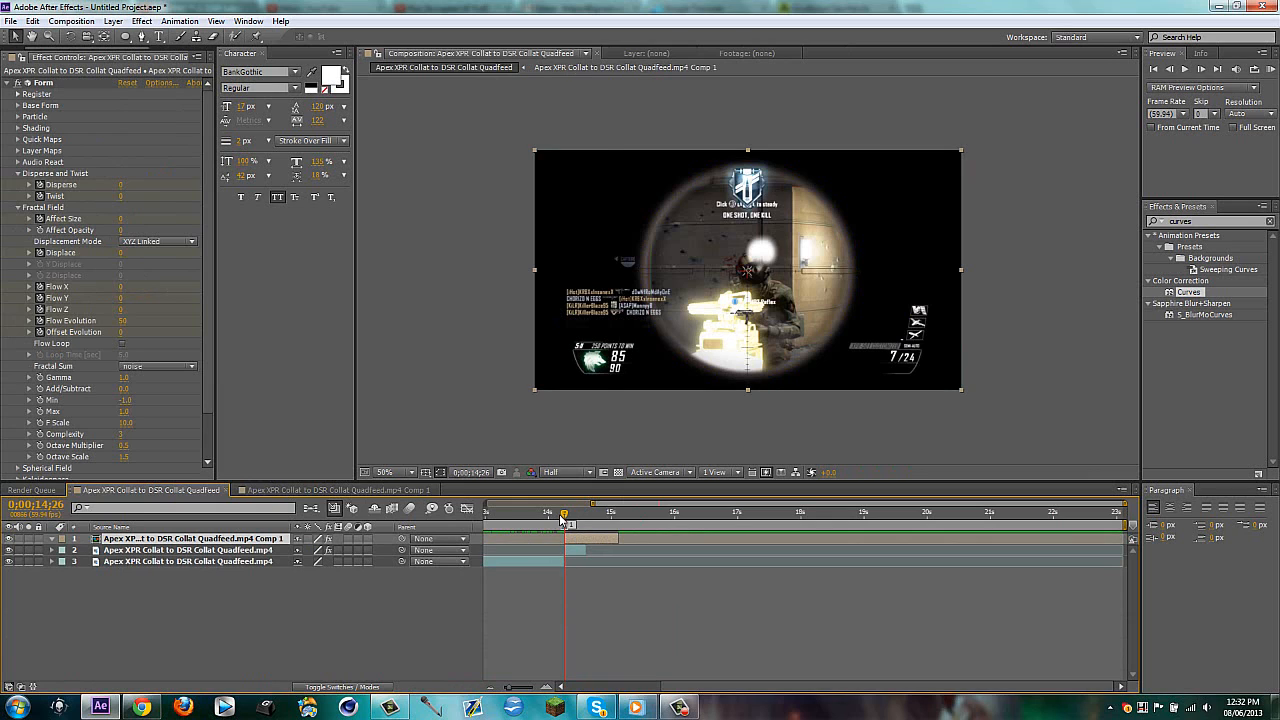
{"action": "left_click_drag", "start_coordinate": [565, 517], "coordinate": [594, 515]}
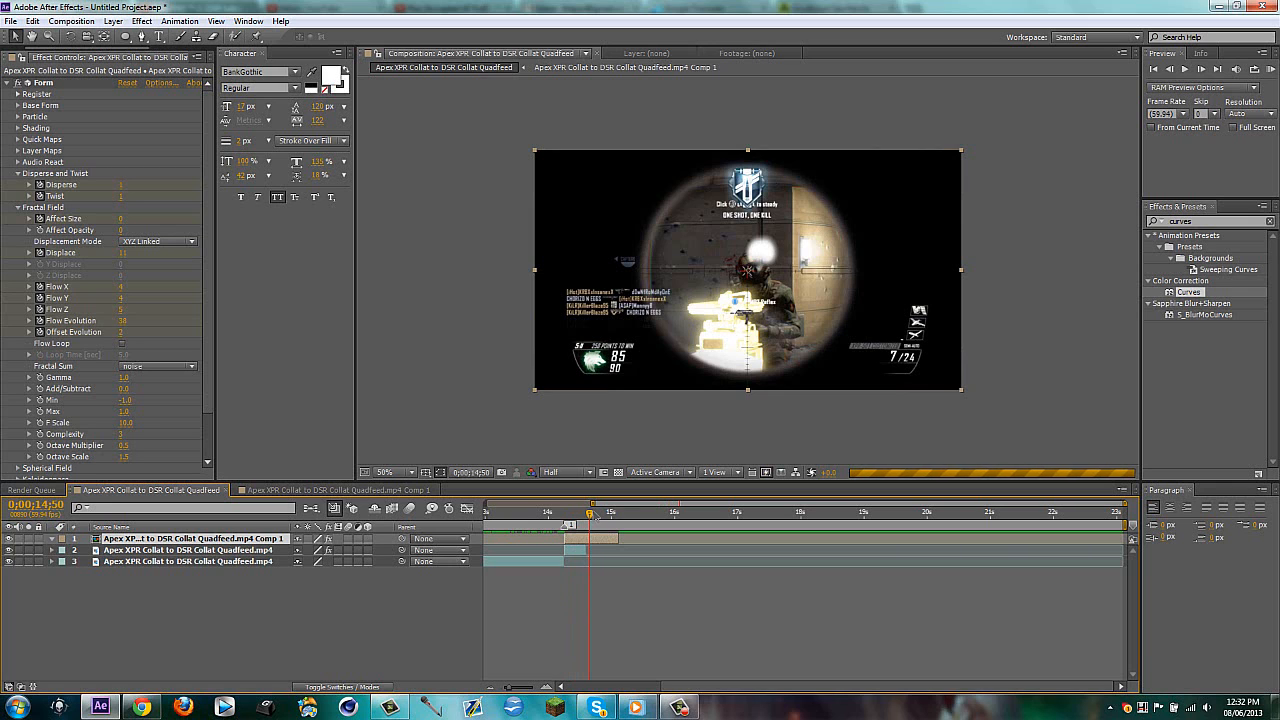
Step: Pre-compose the upper Twixtor clip inside the nested composition using the default name
{"action": "left_click", "coordinate": [336, 490]}
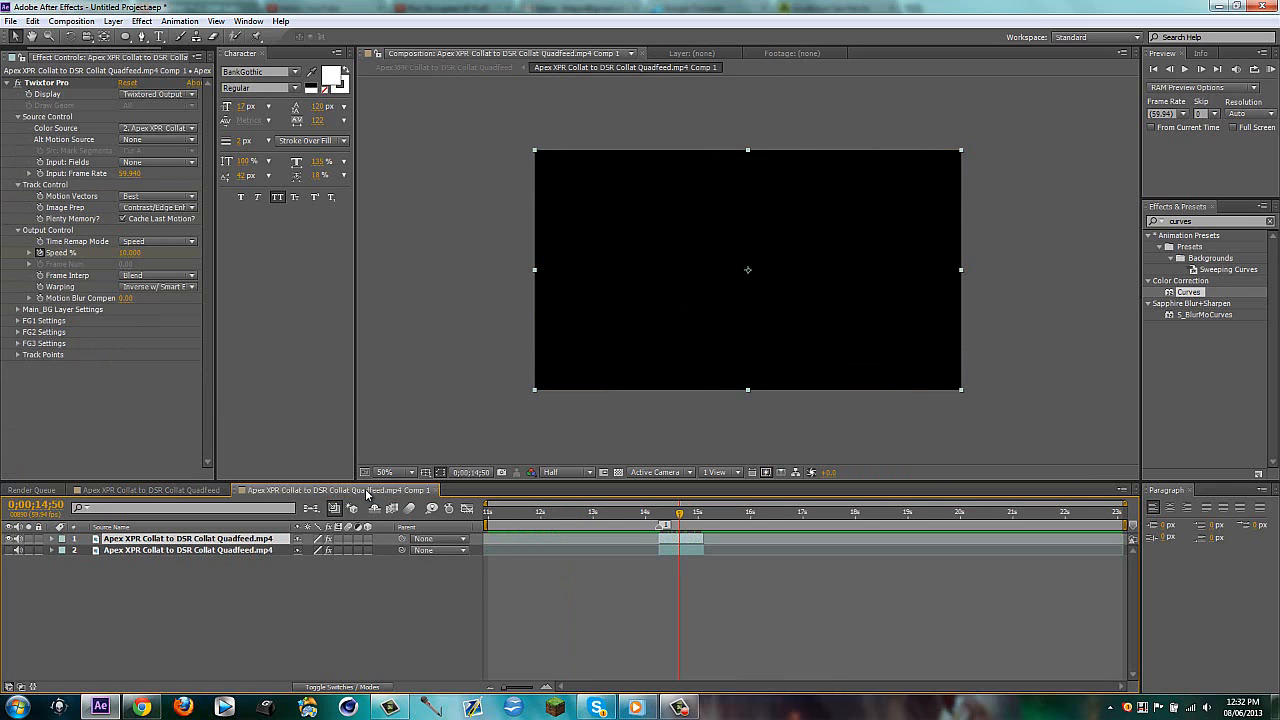
{"action": "right_click", "coordinate": [684, 543]}
{"action": "left_click", "coordinate": [731, 432]}
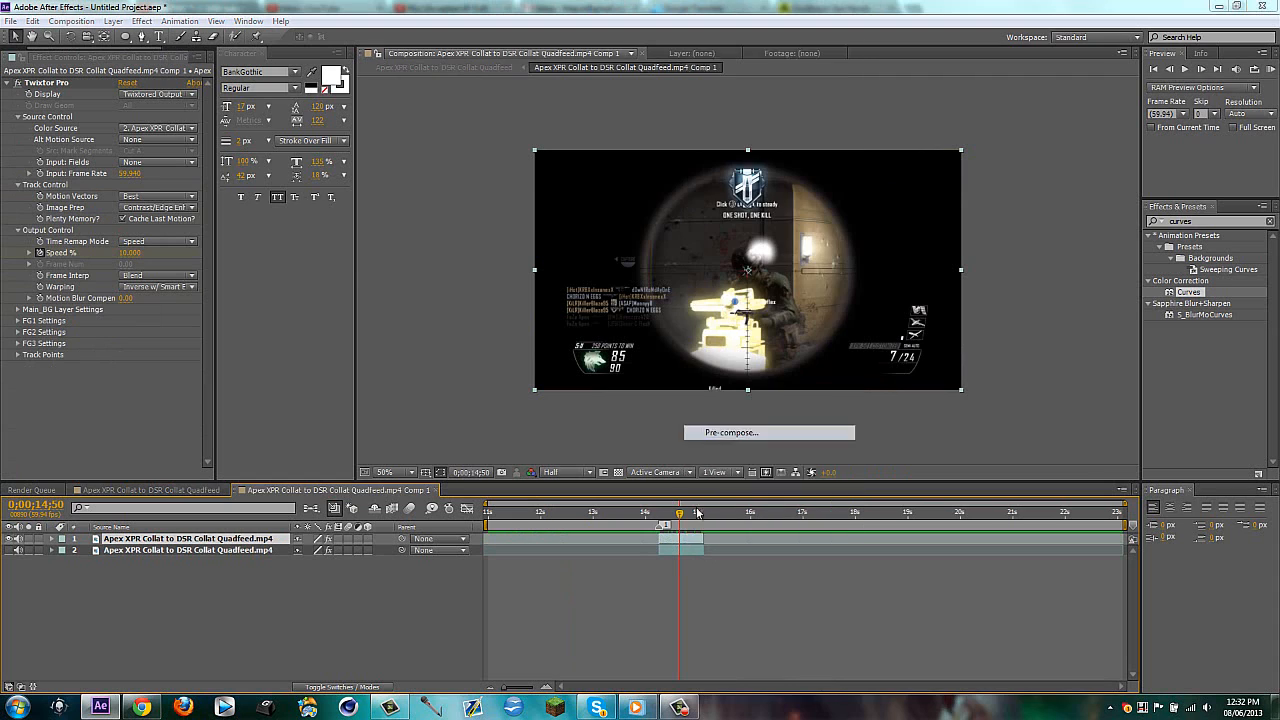
{"action": "key", "text": "Return"}
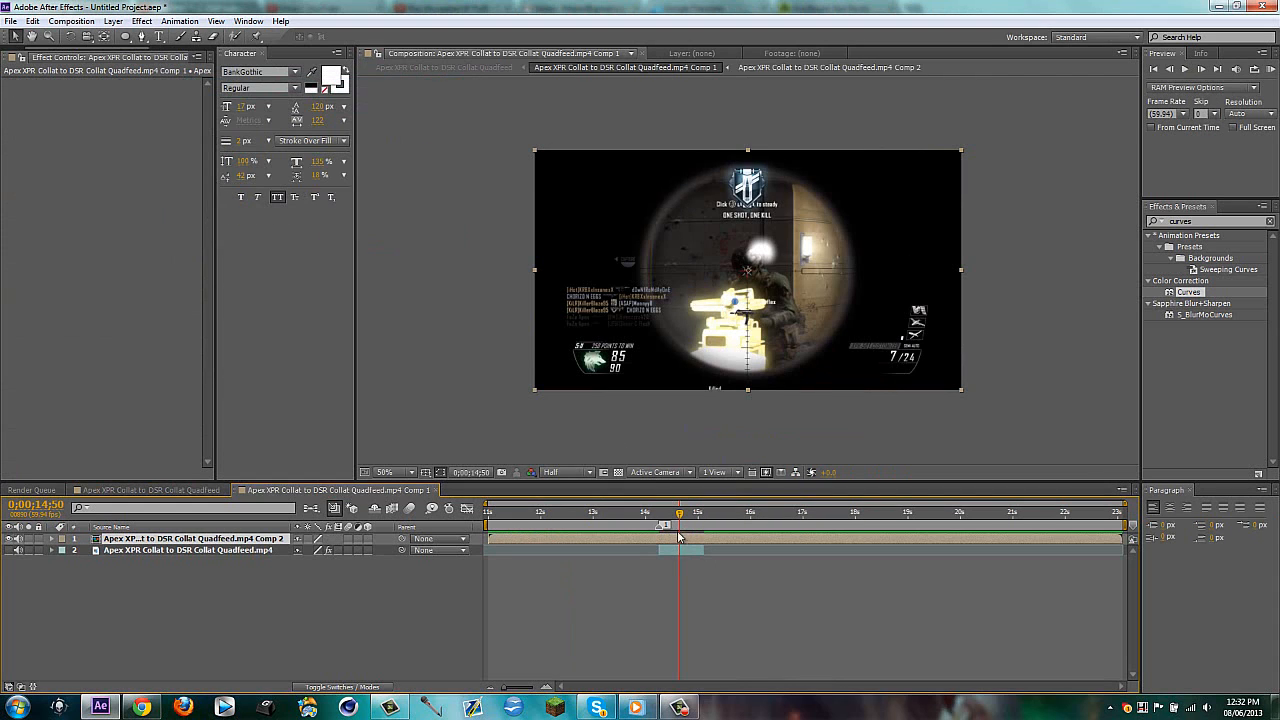
Step: Return to the main composition and preview the Form effect between 0;00;14;38 and 0;00;14;50
{"action": "left_click", "coordinate": [200, 490]}
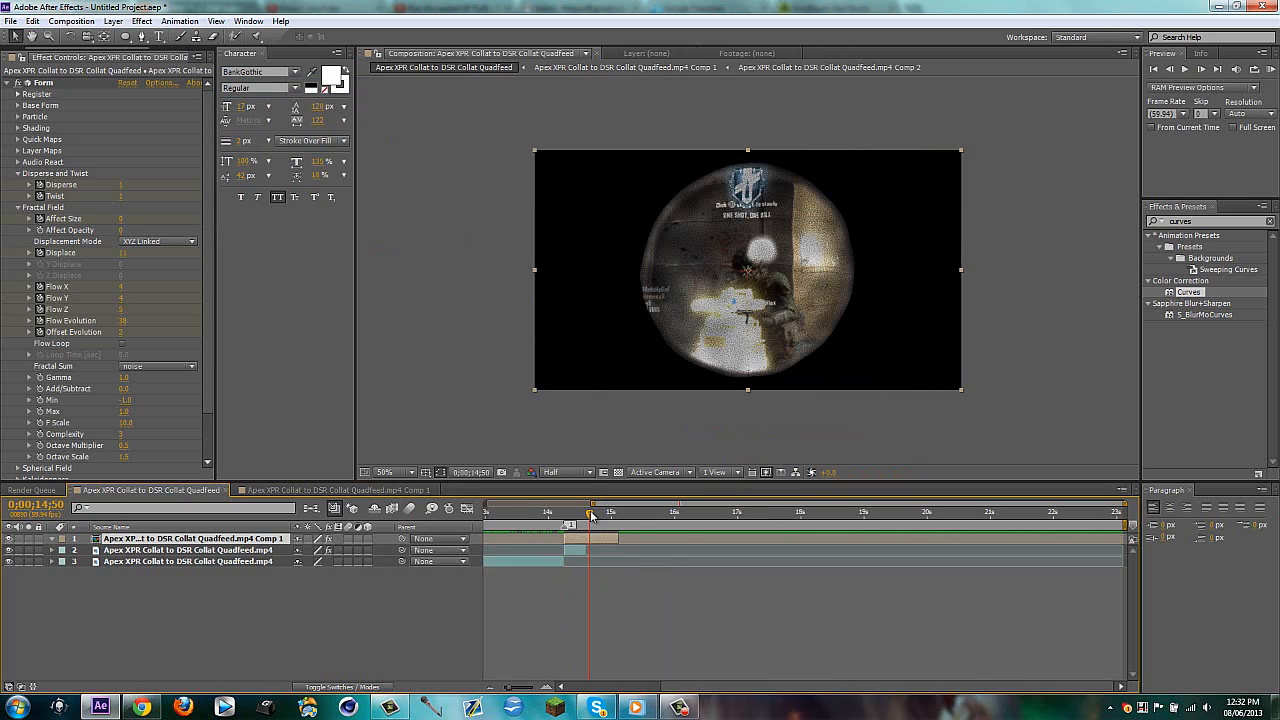
{"action": "left_click_drag", "start_coordinate": [590, 514], "coordinate": [577, 514]}
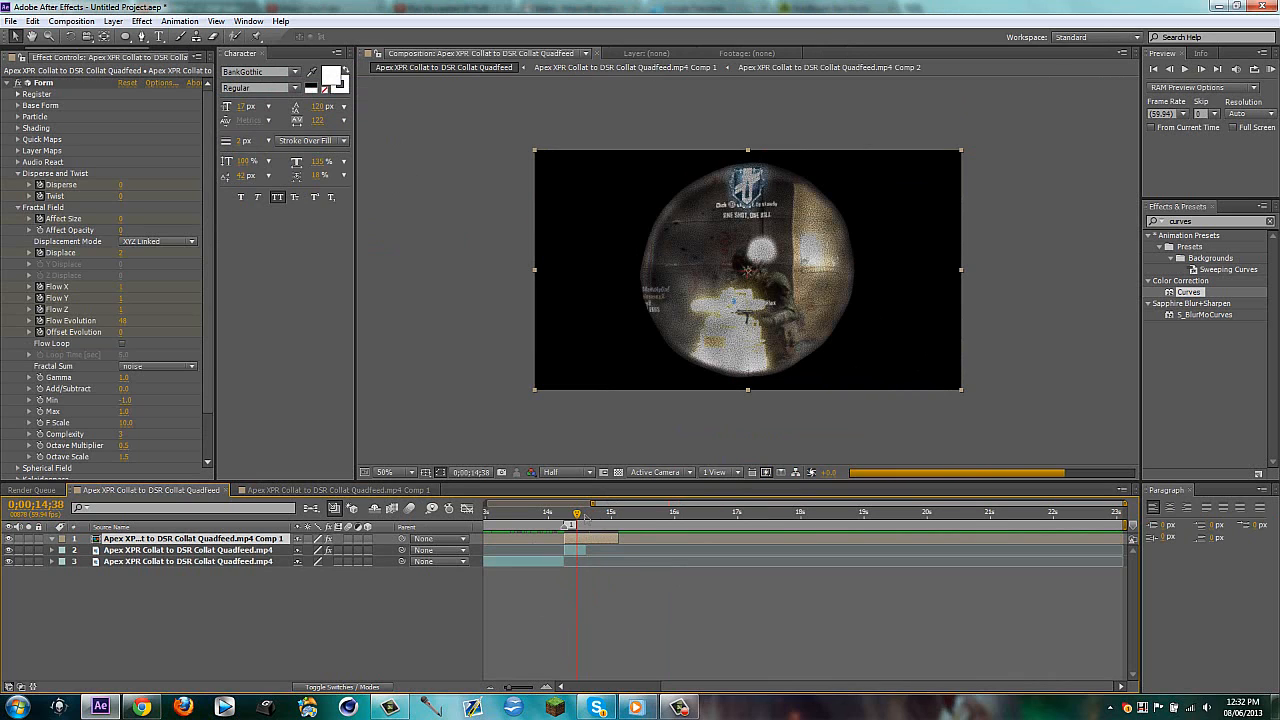
{"action": "left_click", "coordinate": [589, 514]}
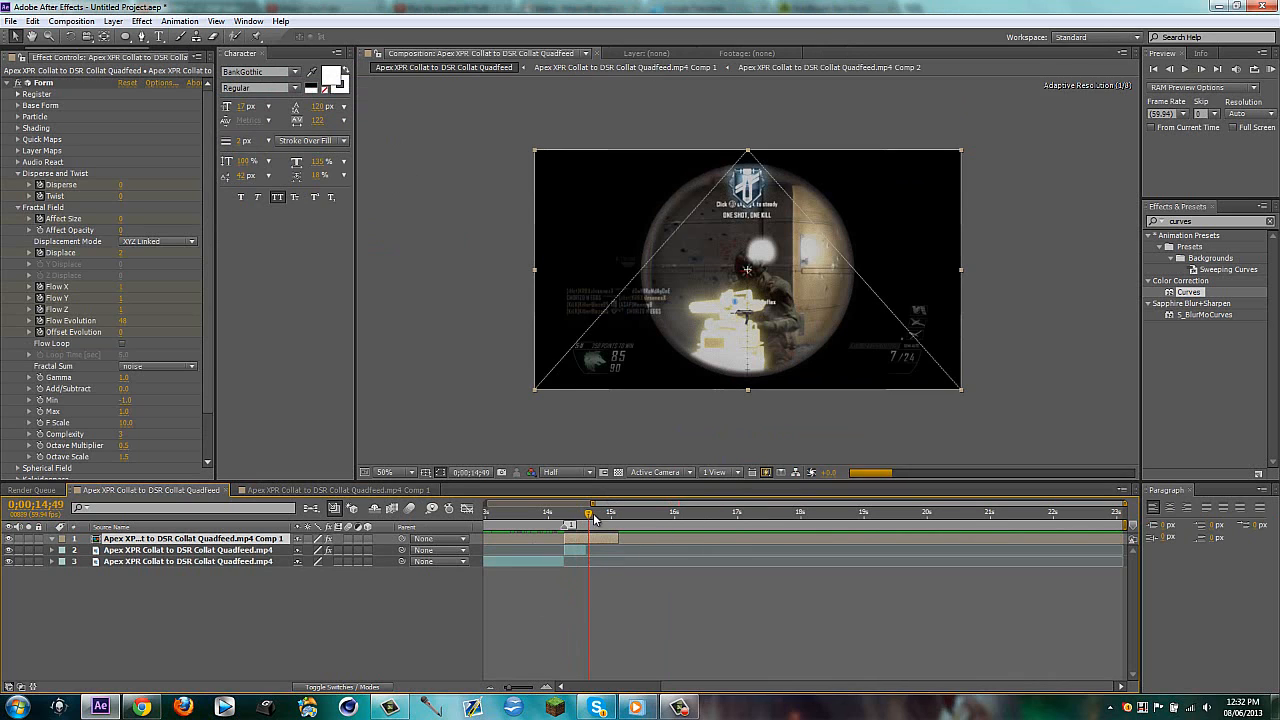
Step: Add 1st collat.MP4 to the main composition as the bottom layer beneath the Form layer and the clips
{"action": "left_click_drag", "start_coordinate": [595, 517], "coordinate": [616, 514]}
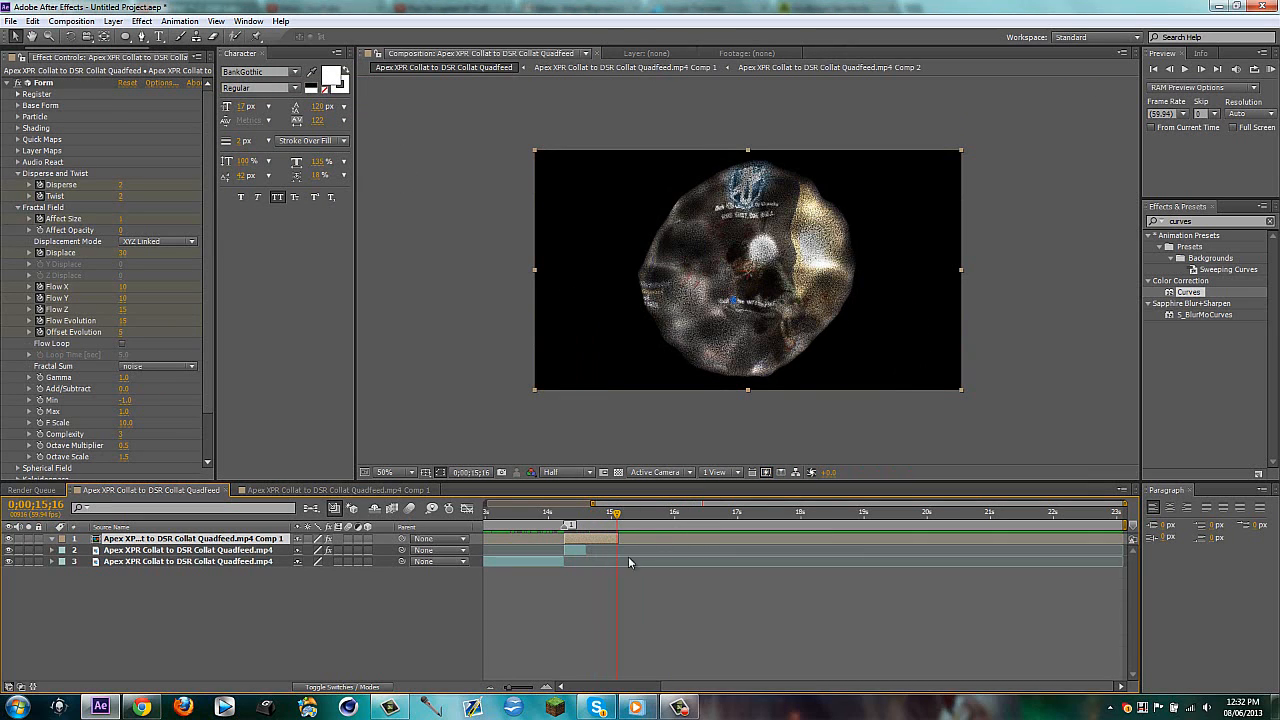
{"action": "key", "text": "u"}
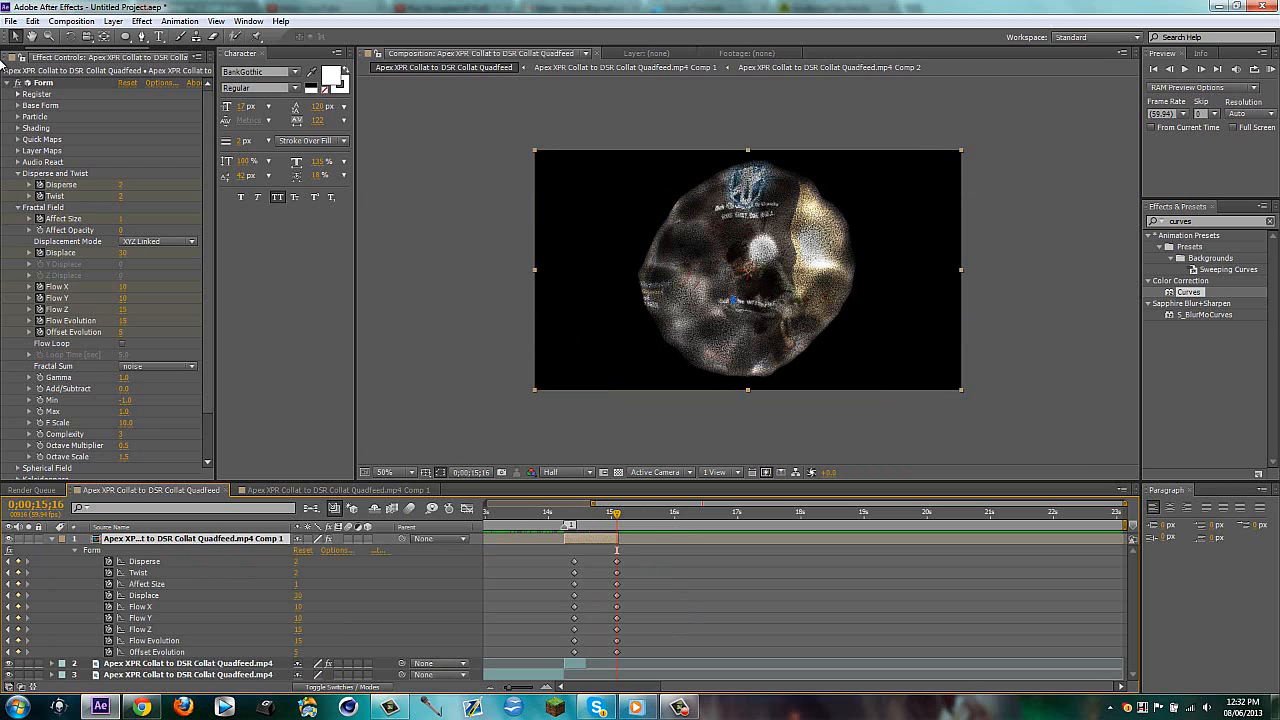
{"action": "left_click_drag", "start_coordinate": [64, 49], "coordinate": [12, 60]}
{"action": "left_click", "coordinate": [14, 58]}
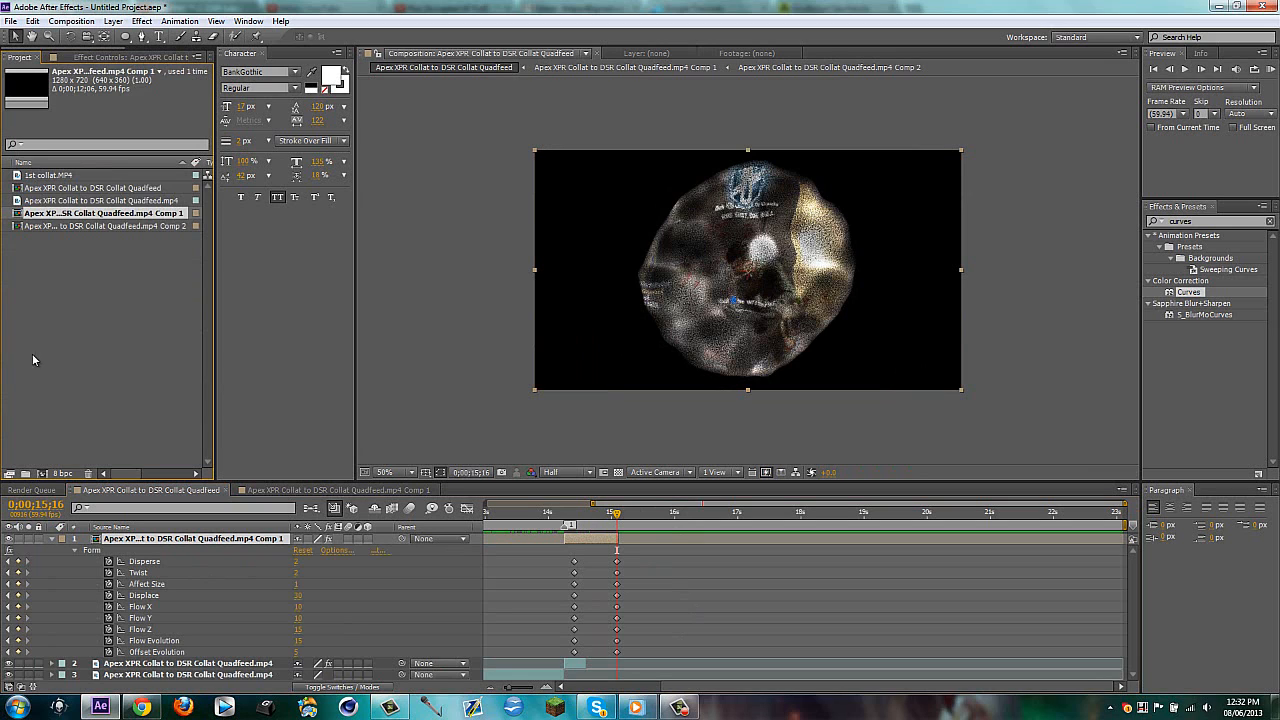
{"action": "left_click", "coordinate": [42, 178]}
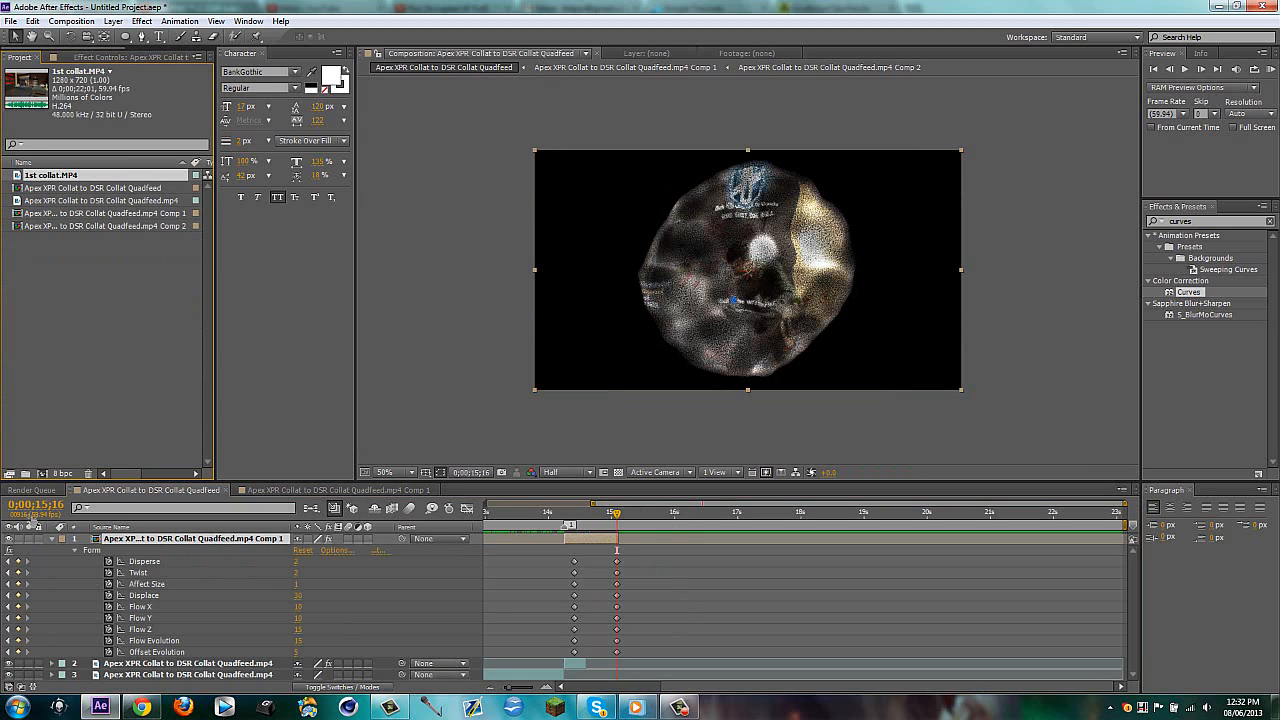
{"action": "left_click", "coordinate": [52, 539]}
{"action": "left_click_drag", "start_coordinate": [53, 180], "coordinate": [640, 575]}
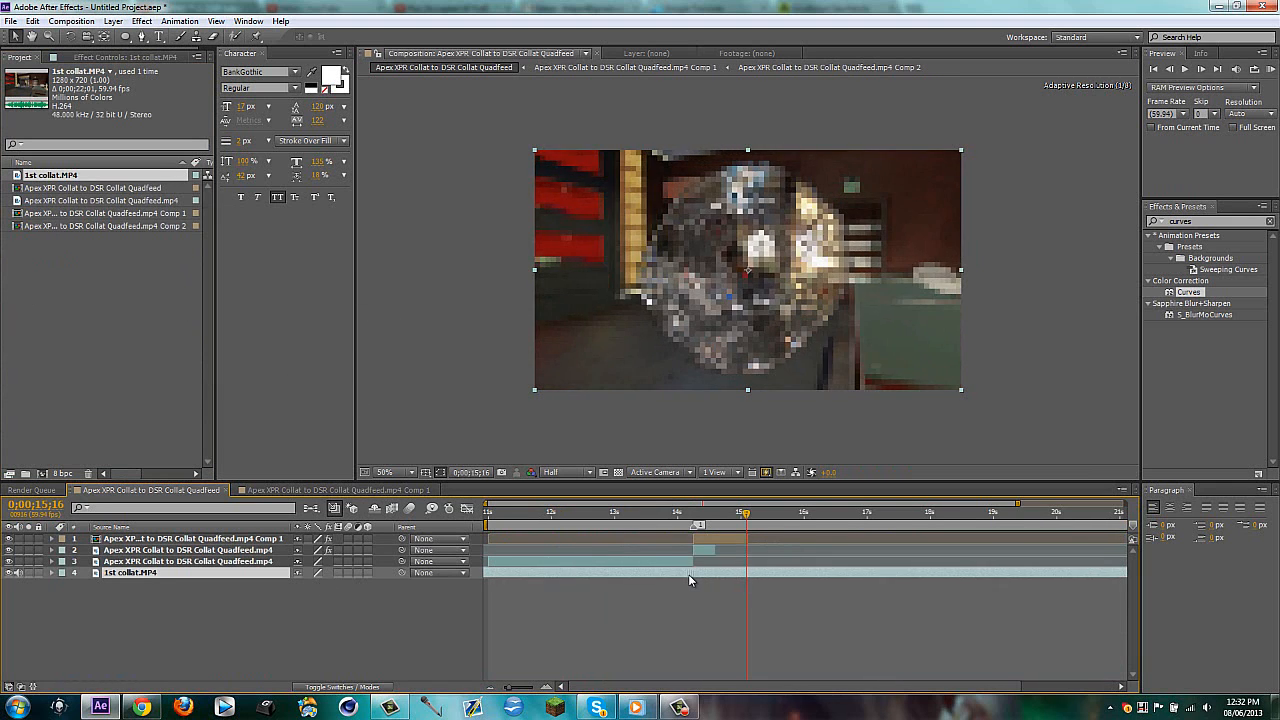
{"action": "mouse_move", "coordinate": [709, 577]}
{"action": "left_mouse_down"}
{"action": "mouse_move", "coordinate": [694, 574]}
{"action": "mouse_move", "coordinate": [707, 573]}
{"action": "left_mouse_up"}
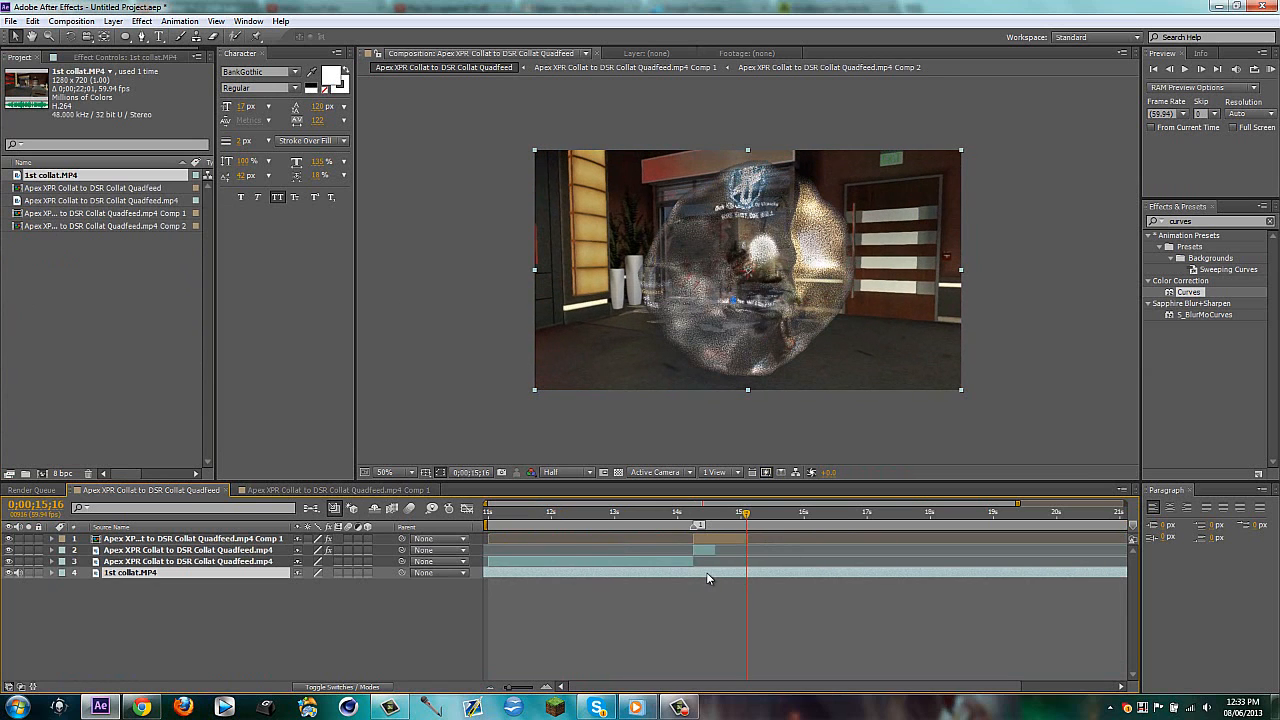
Step: Enable time remapping on the 1st collat.MP4 layer and add a Time Remap keyframe at 0;00;14;25
{"action": "left_click", "coordinate": [712, 514]}
{"action": "left_click", "coordinate": [694, 514]}
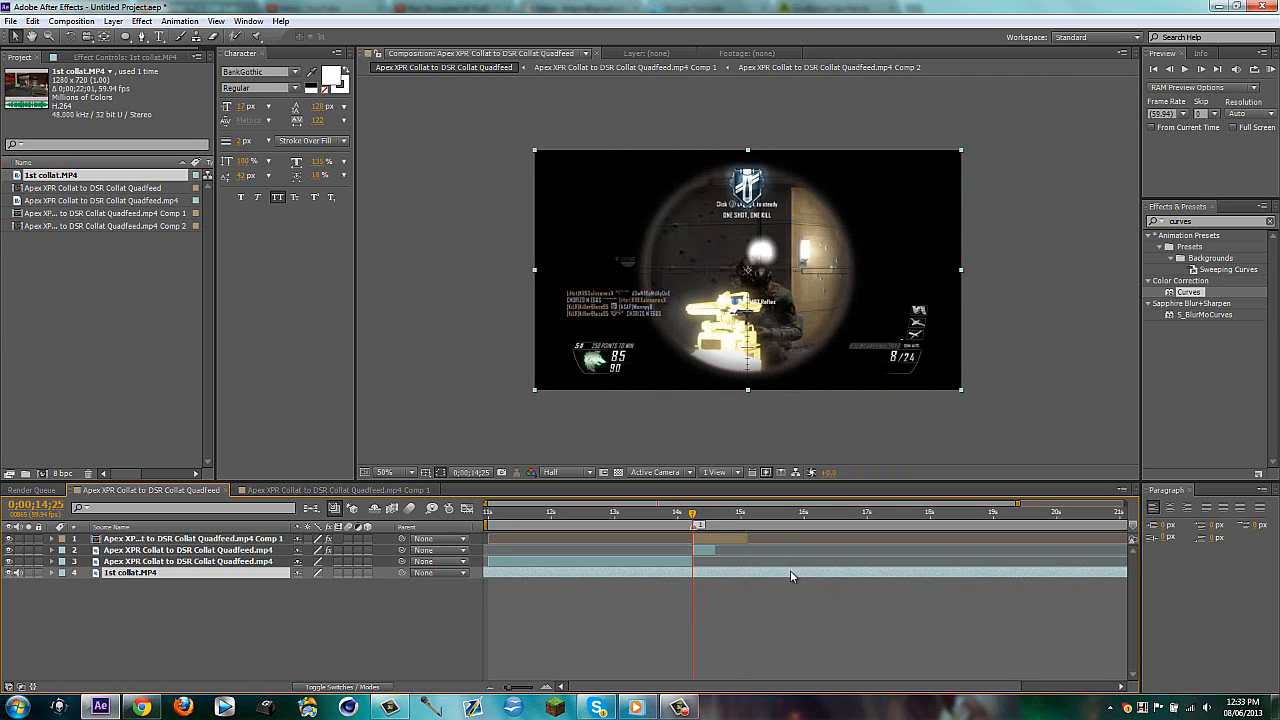
{"action": "key", "text": "ctrl+alt+t"}
{"action": "left_click", "coordinate": [17, 585]}
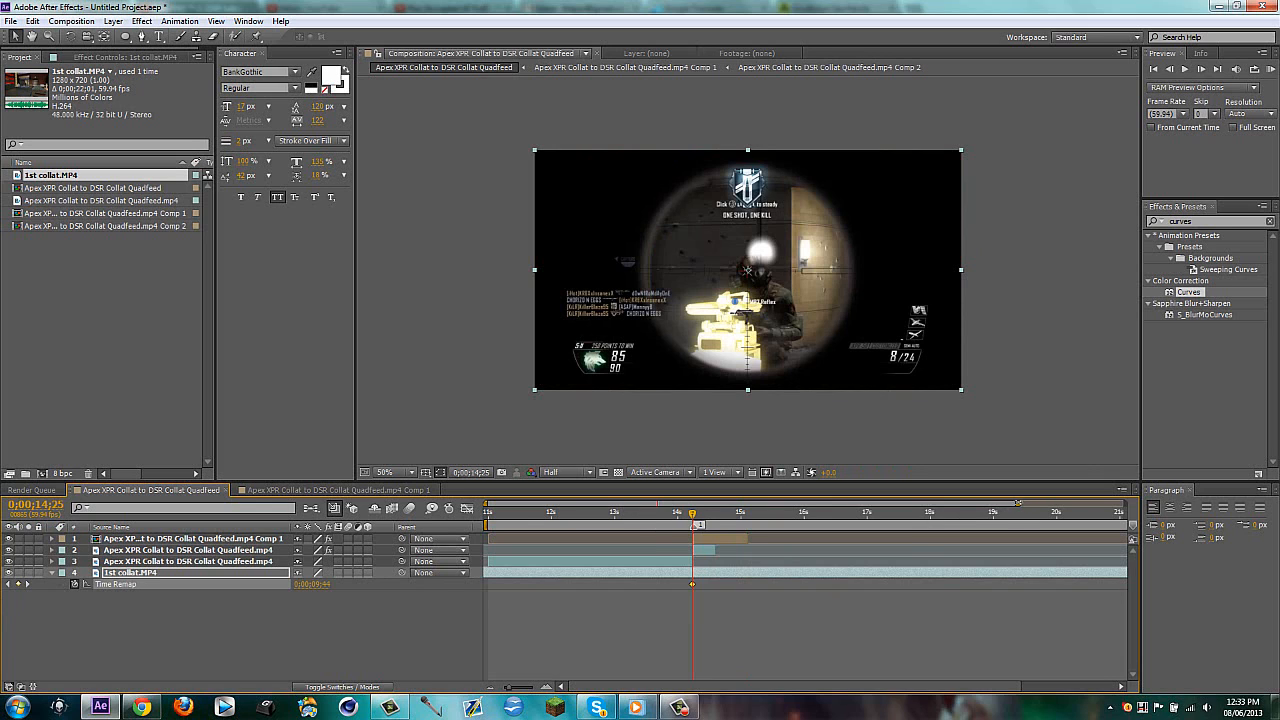
Step: Add a second Time Remap keyframe at 0;00;22;41 and shift it earlier, to shortly after 0;00;15;57, to speed up the clip
{"action": "left_click_drag", "start_coordinate": [1018, 503], "coordinate": [1206, 525]}
{"action": "left_click", "coordinate": [1105, 515]}
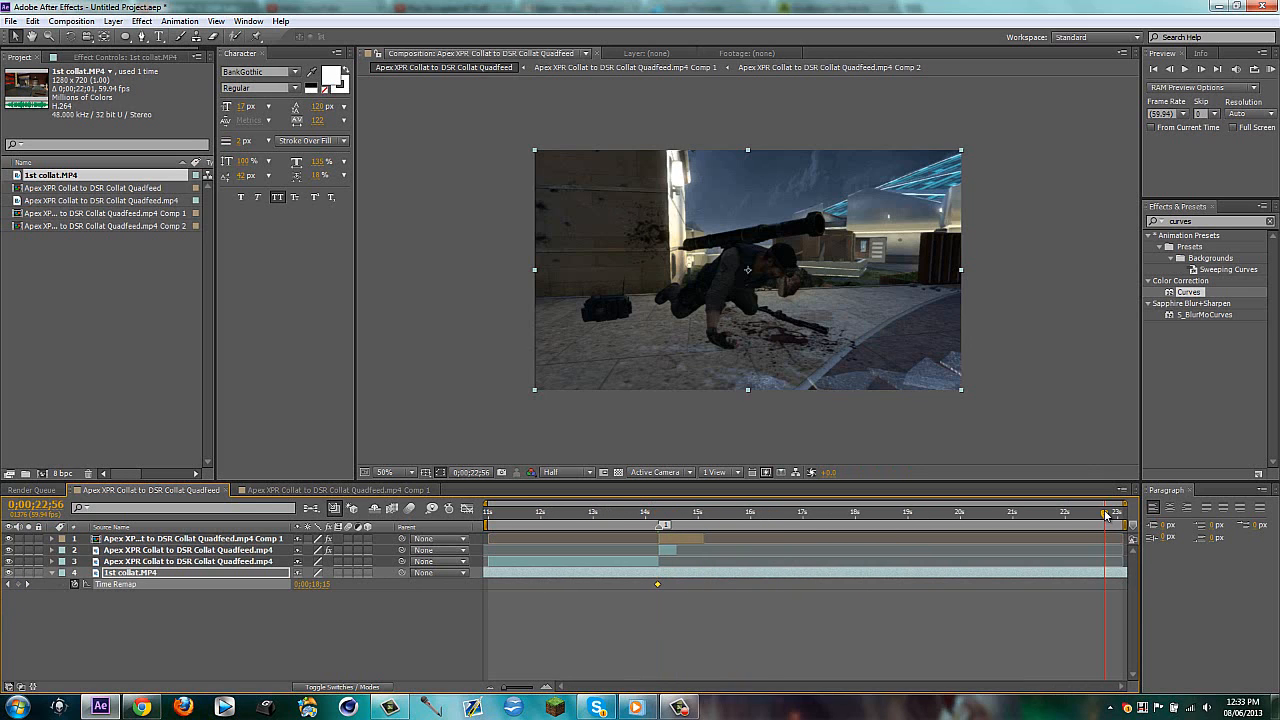
{"action": "left_click_drag", "start_coordinate": [1105, 515], "coordinate": [1091, 515]}
{"action": "left_click", "coordinate": [17, 585]}
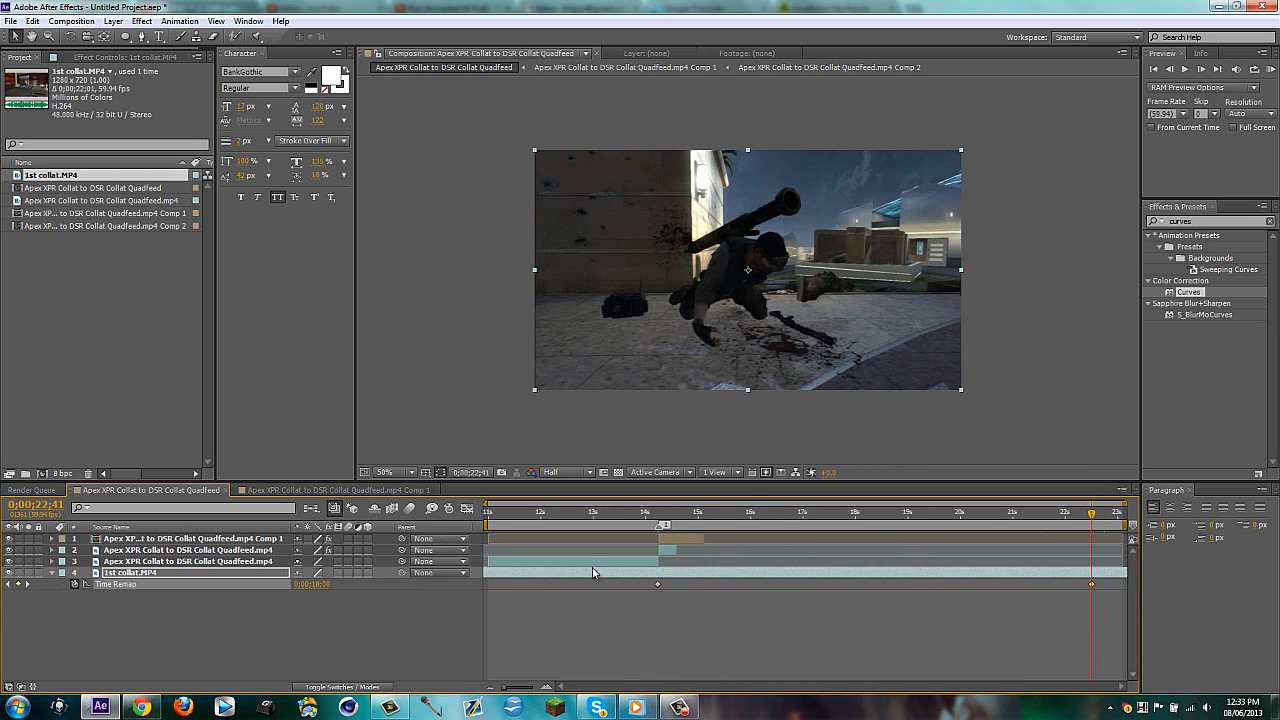
{"action": "left_click", "coordinate": [740, 514]}
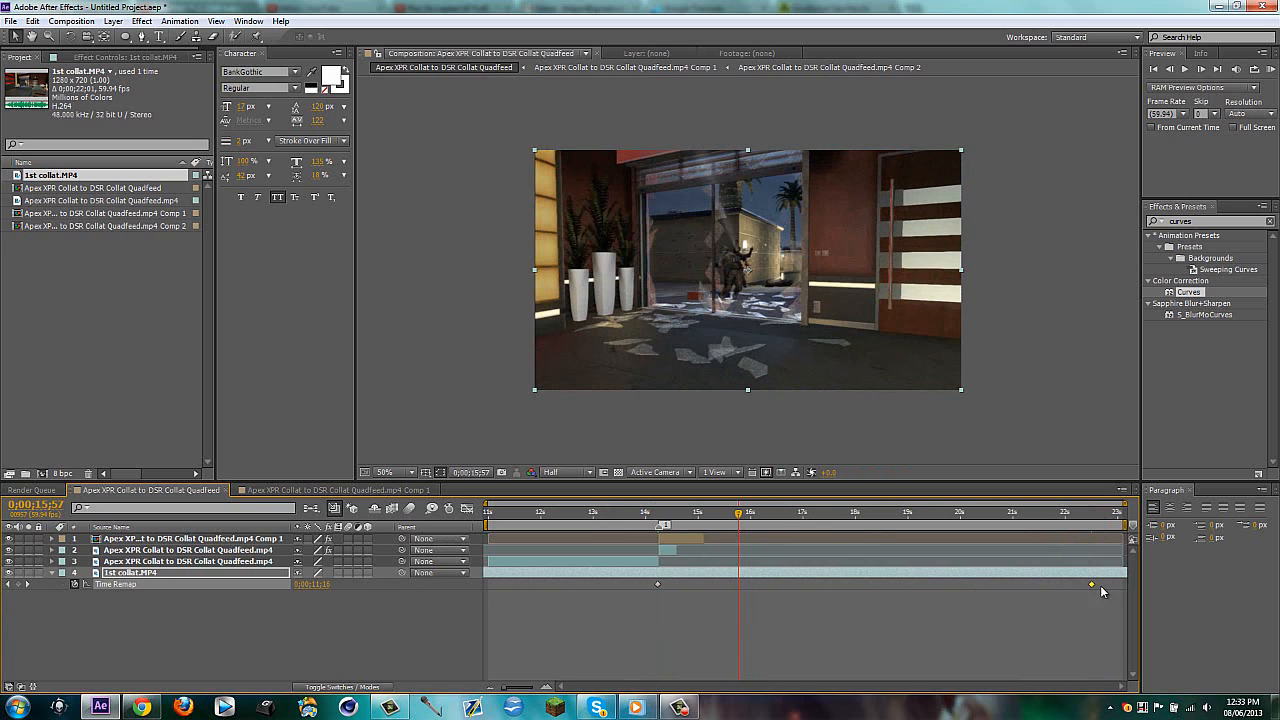
{"action": "left_click_drag", "start_coordinate": [1091, 585], "coordinate": [765, 588]}
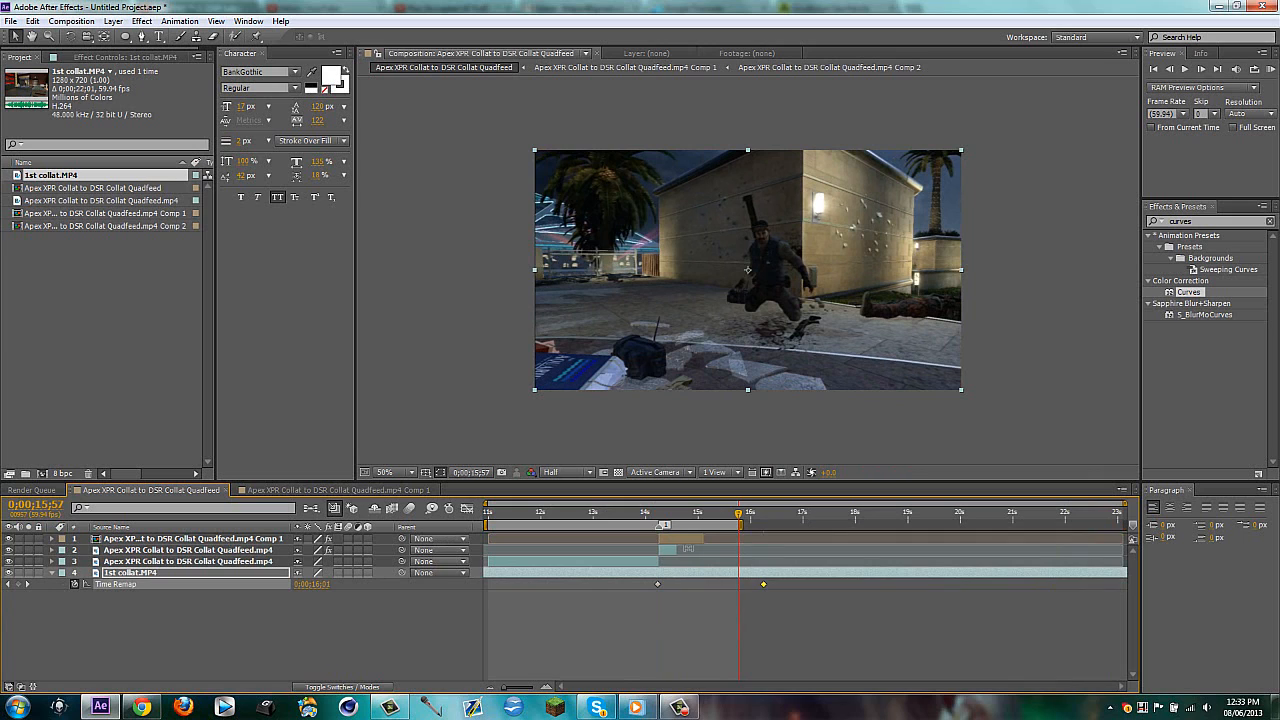
Step: Trim the composition to the work area ending at 0;00;15;57 and preview the effect at 0;00;14;58
{"action": "right_click", "coordinate": [713, 525]}
{"action": "left_click", "coordinate": [748, 566]}
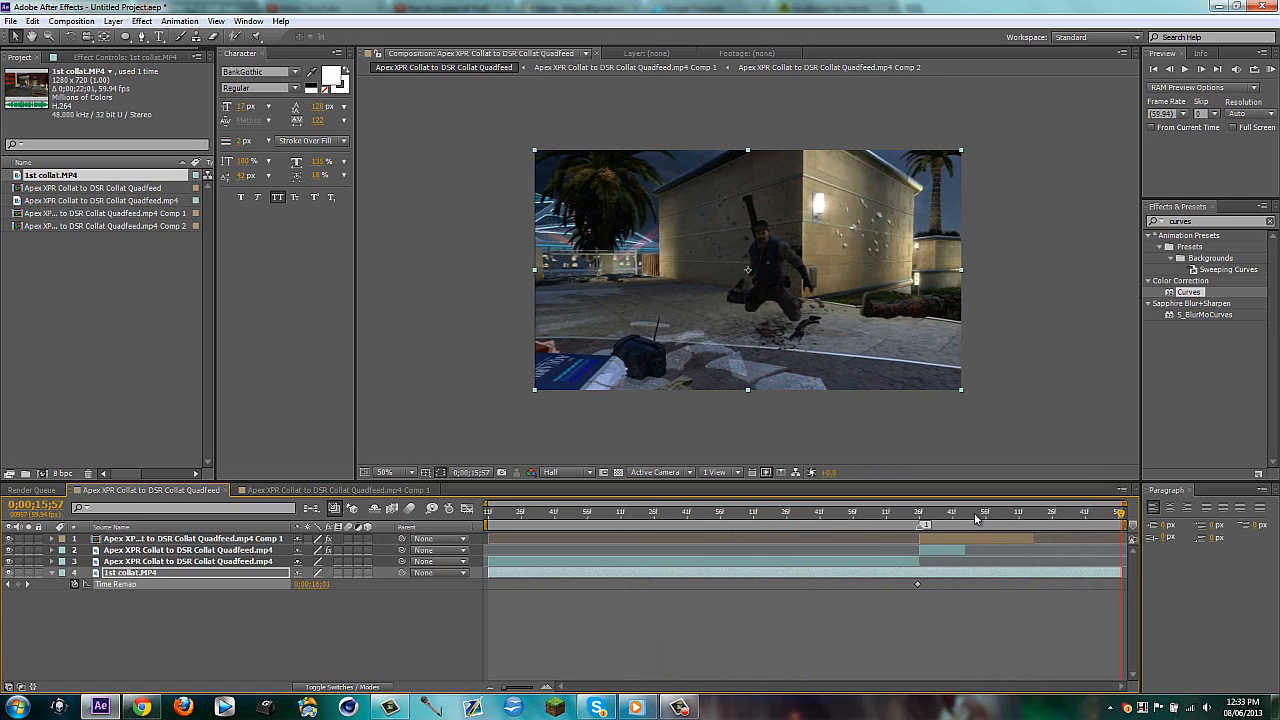
{"action": "mouse_move", "coordinate": [975, 514]}
{"action": "left_mouse_down"}
{"action": "mouse_move", "coordinate": [943, 520]}
{"action": "mouse_move", "coordinate": [991, 516]}
{"action": "left_mouse_up"}
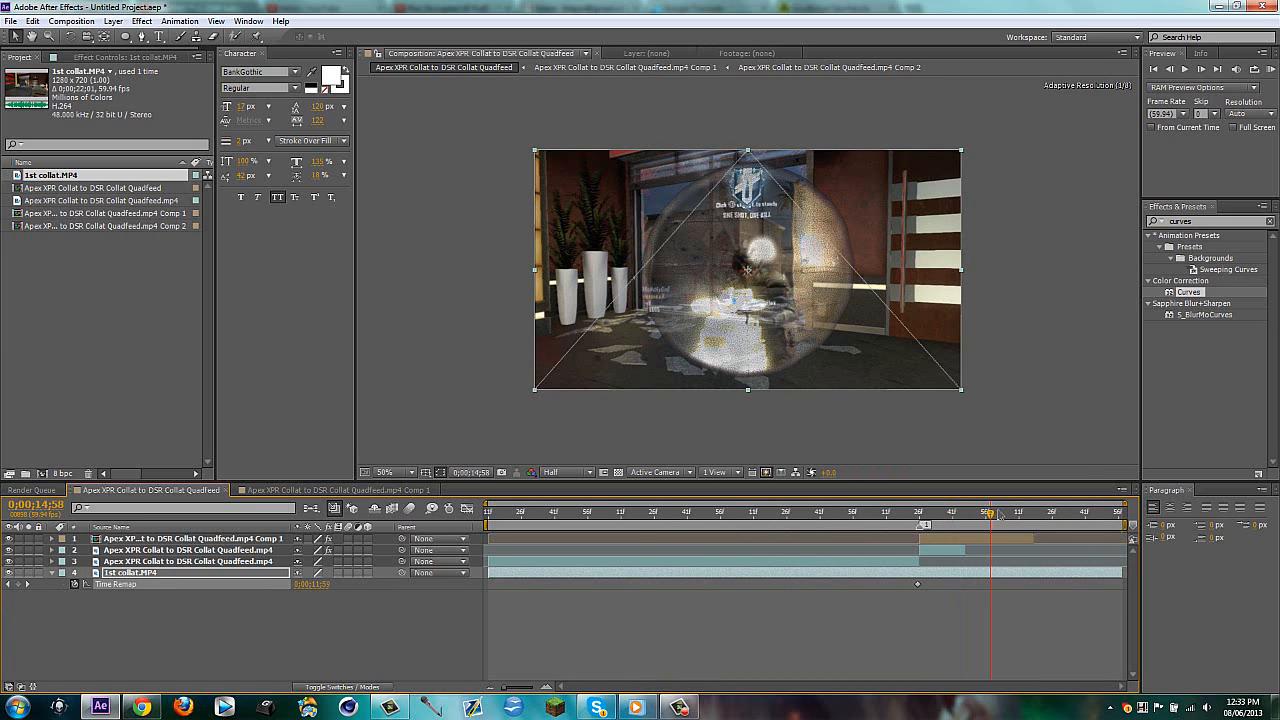
Step: Switch to Chrome, review the "Get Baked" edit in full screen around 0:55, and return to After Effects
{"action": "left_click", "coordinate": [142, 707]}
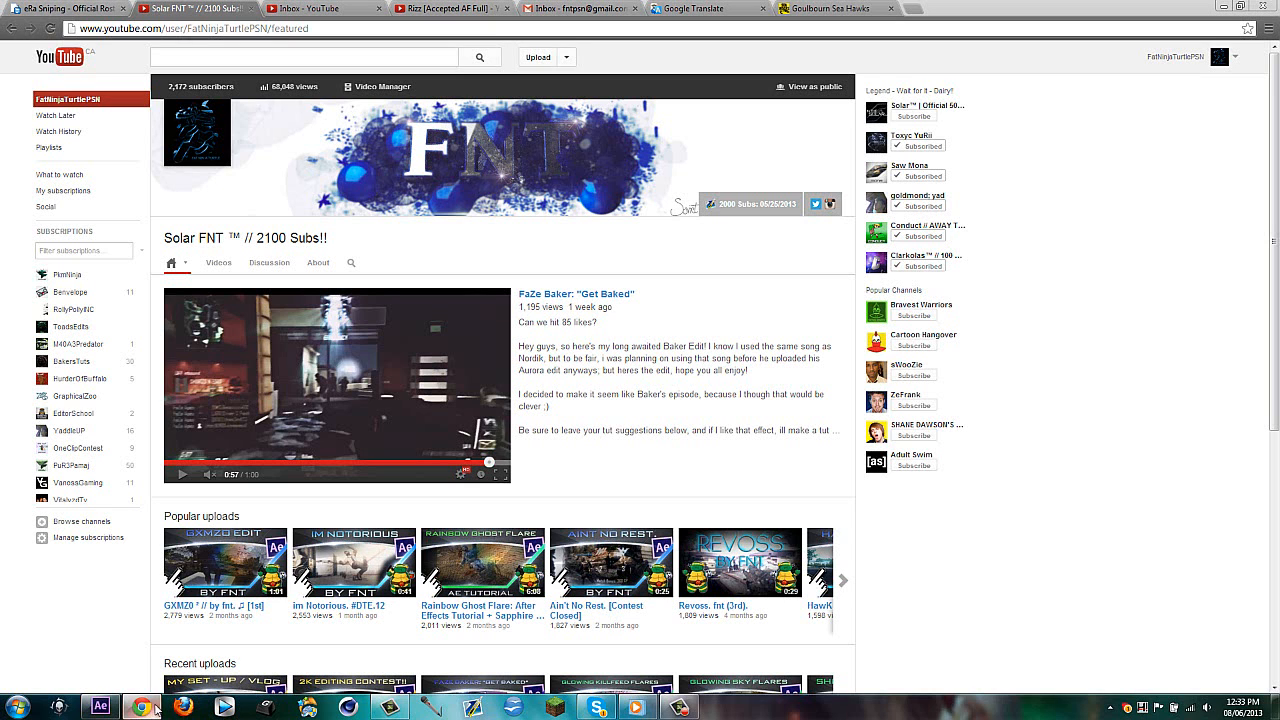
{"action": "left_click", "coordinate": [500, 474]}
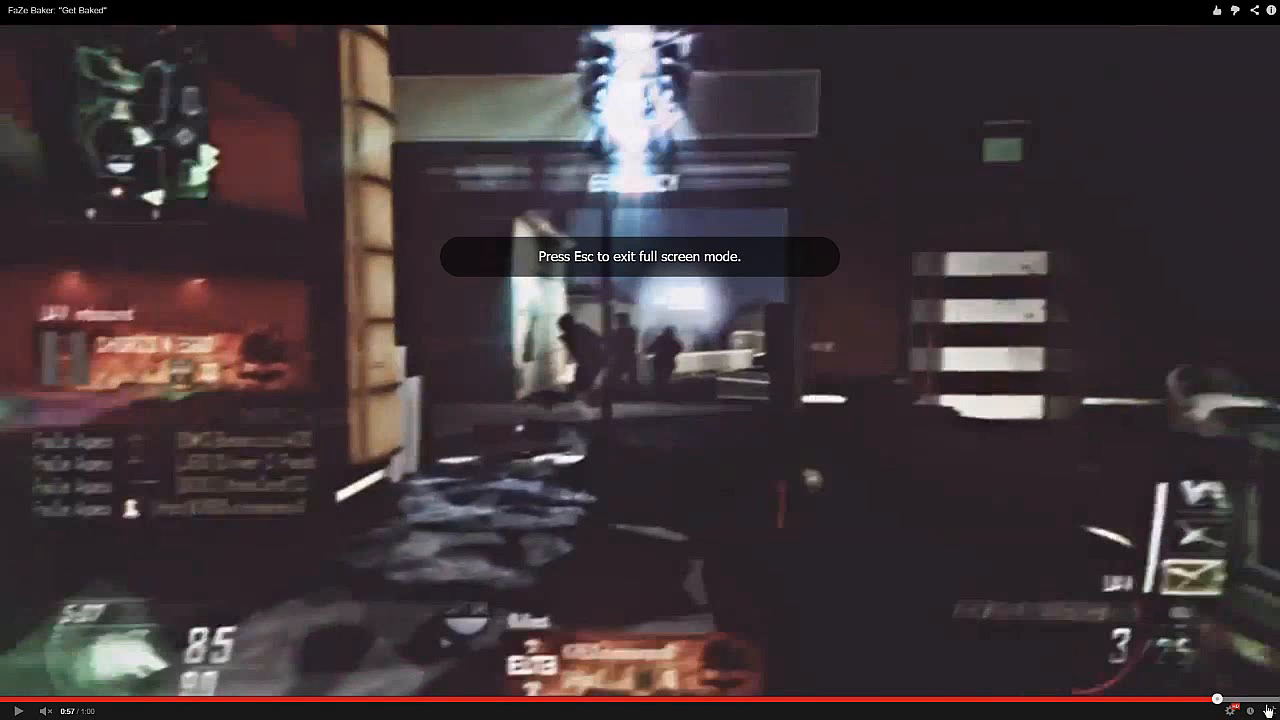
{"action": "left_click", "coordinate": [1155, 699]}
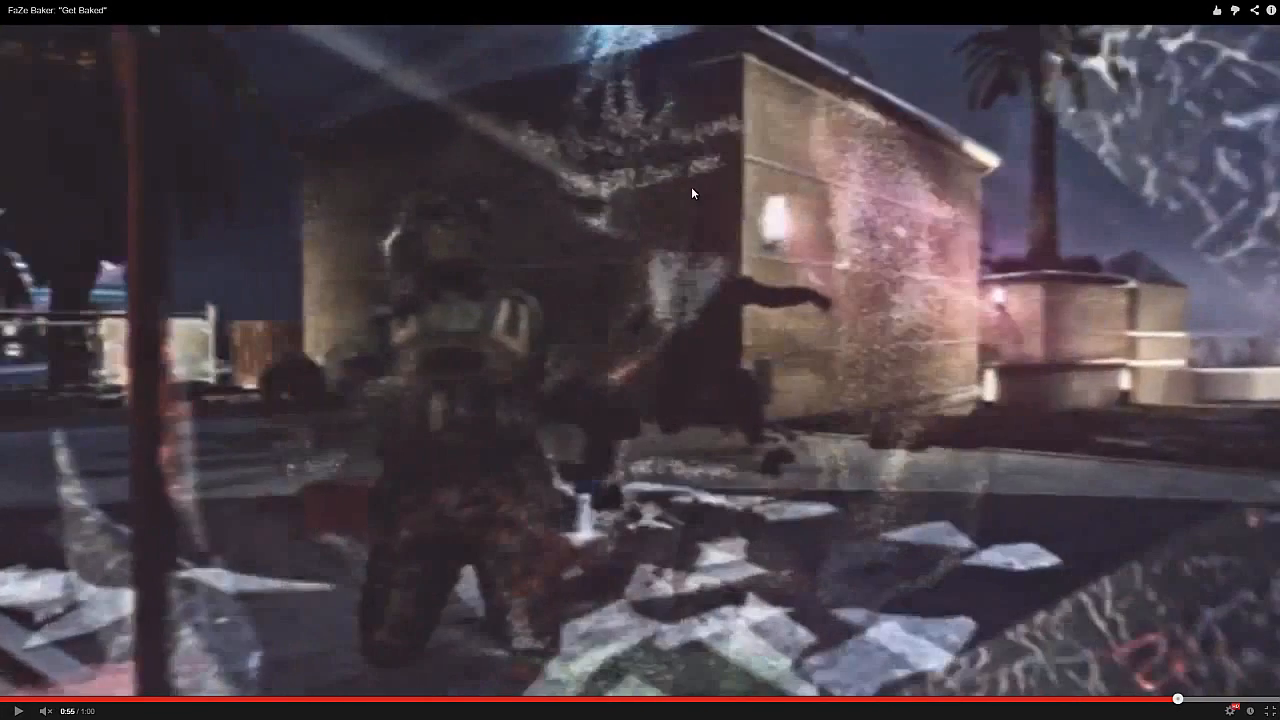
{"action": "key", "text": "Escape"}
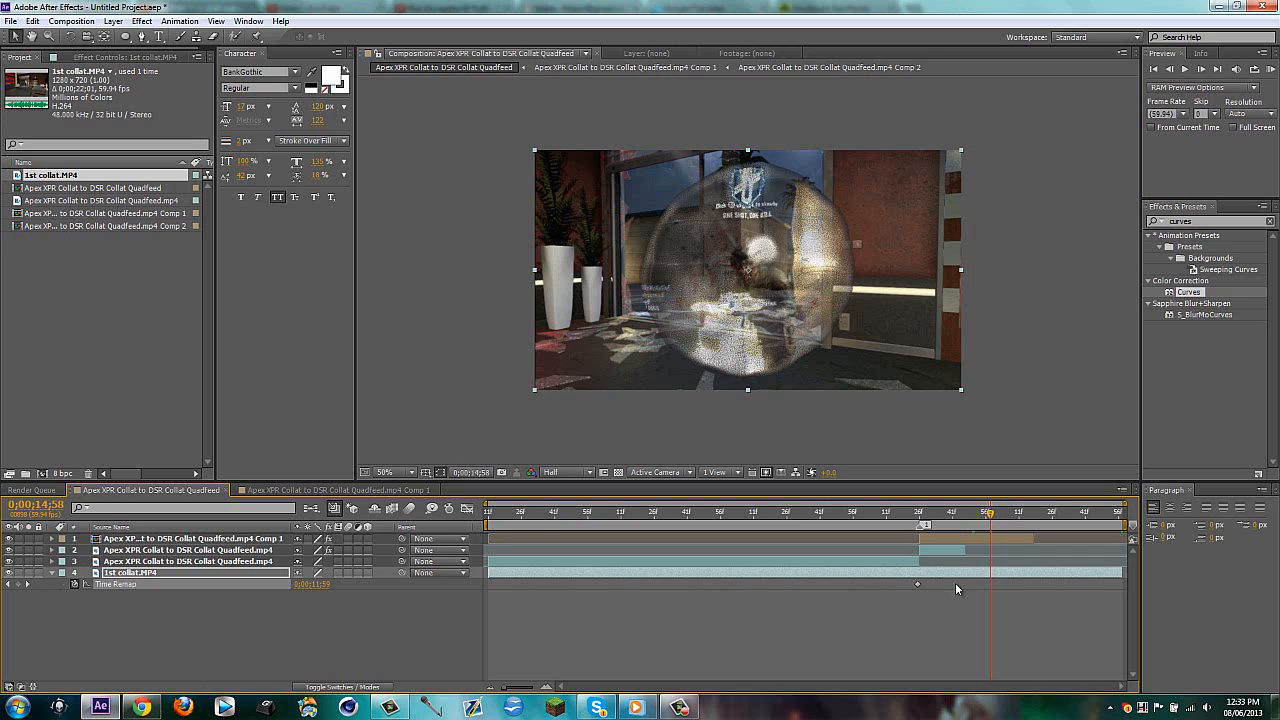
Step: At the Form layer's end keyframes at 0;00;15;16, set Displace to 50 and Disperse to 3
{"action": "left_click", "coordinate": [1008, 538]}
{"action": "key", "text": "u"}
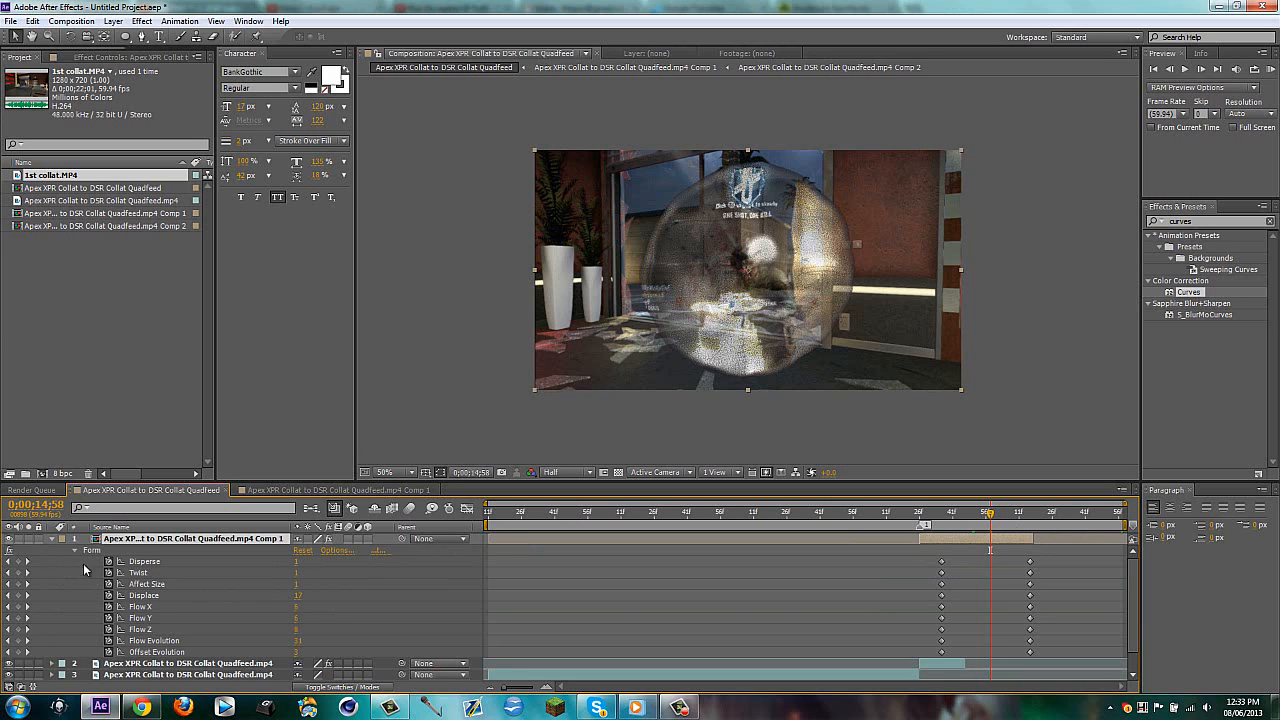
{"action": "key", "text": "k"}
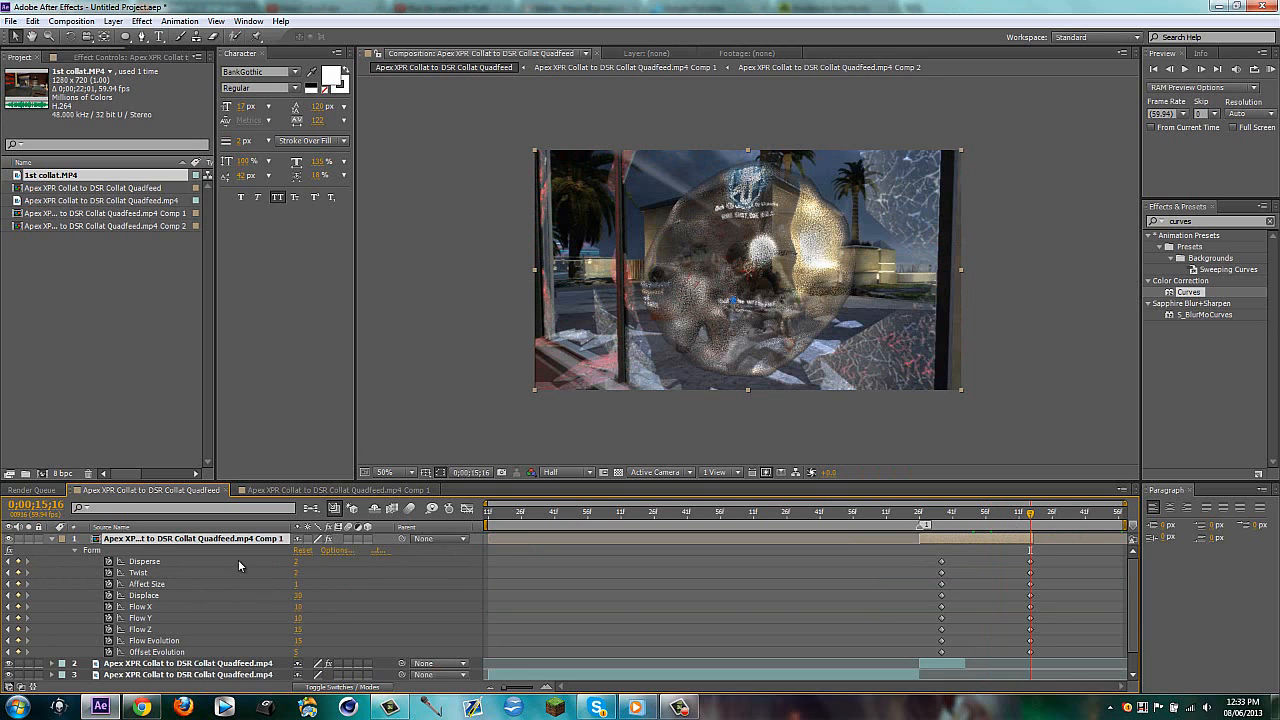
{"action": "left_click", "coordinate": [298, 596]}
{"action": "key", "text": "Return"}
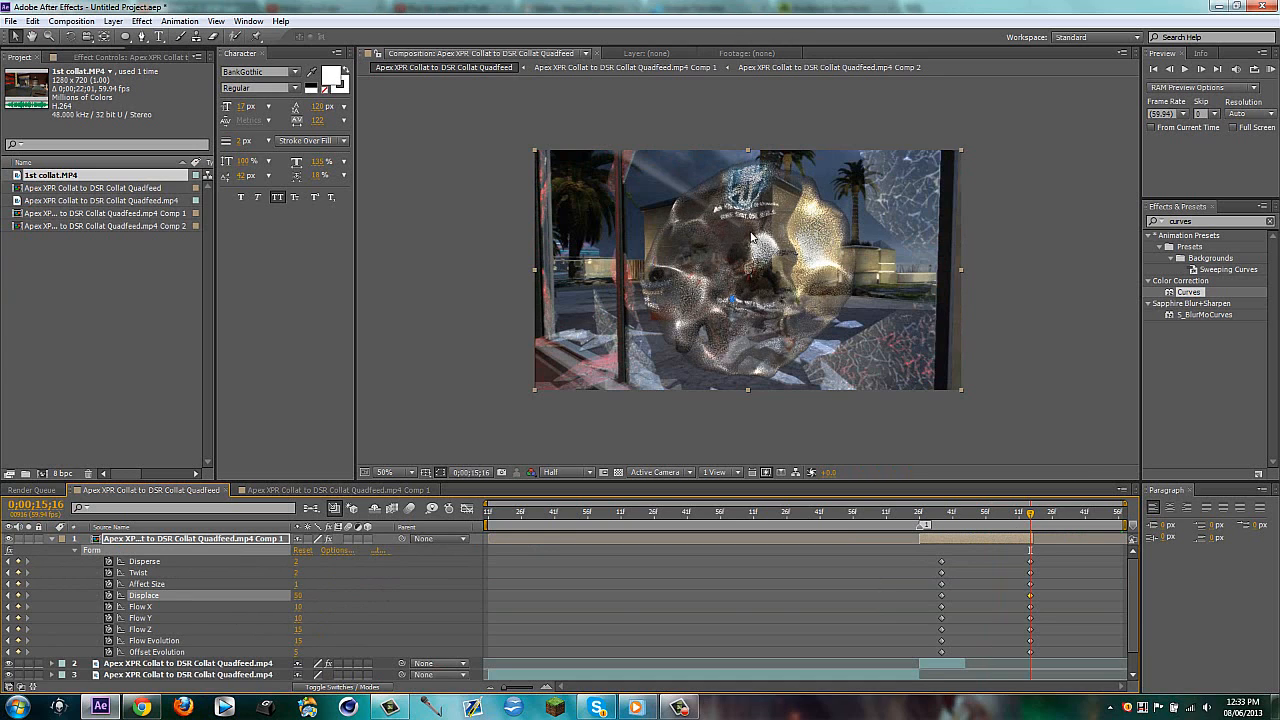
{"action": "left_click", "coordinate": [297, 561]}
{"action": "type", "text": "3"}
{"action": "key", "text": "Return"}
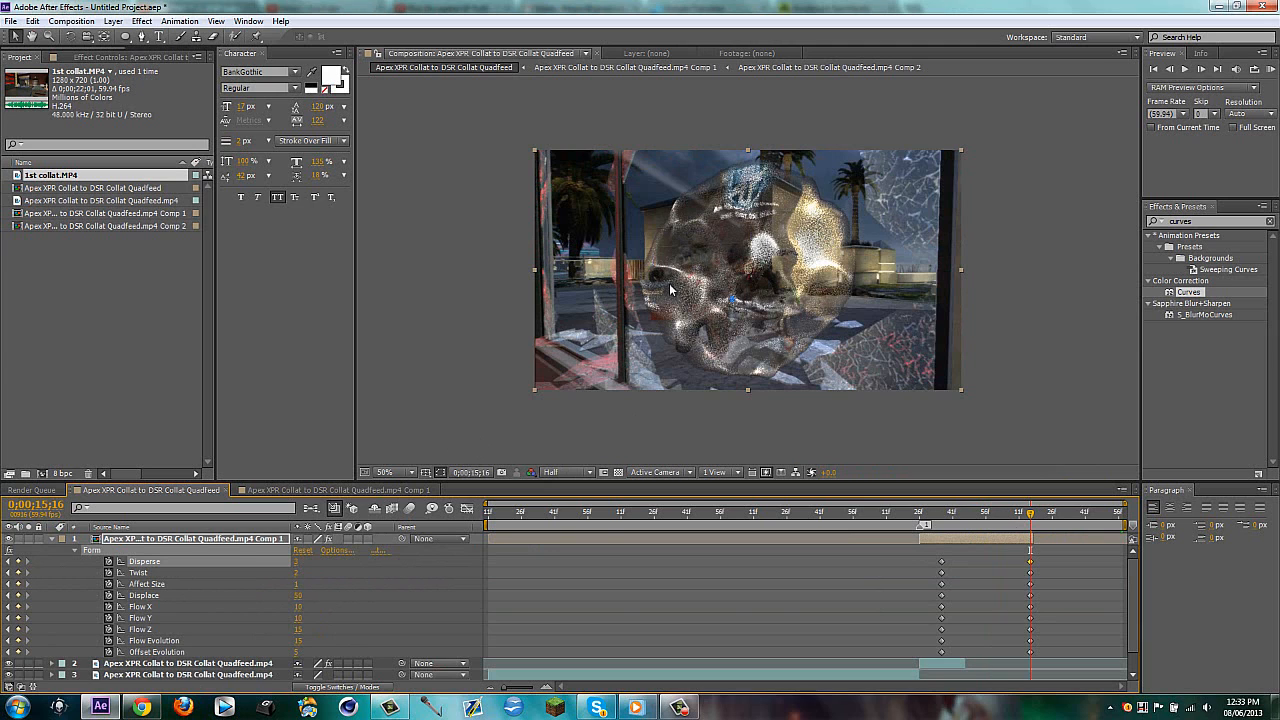
Step: Inspect the particles up close and set Form's Affect Size to 2 and Flow X to 25 at 0;00;15;16
{"action": "key", "text": "period"}
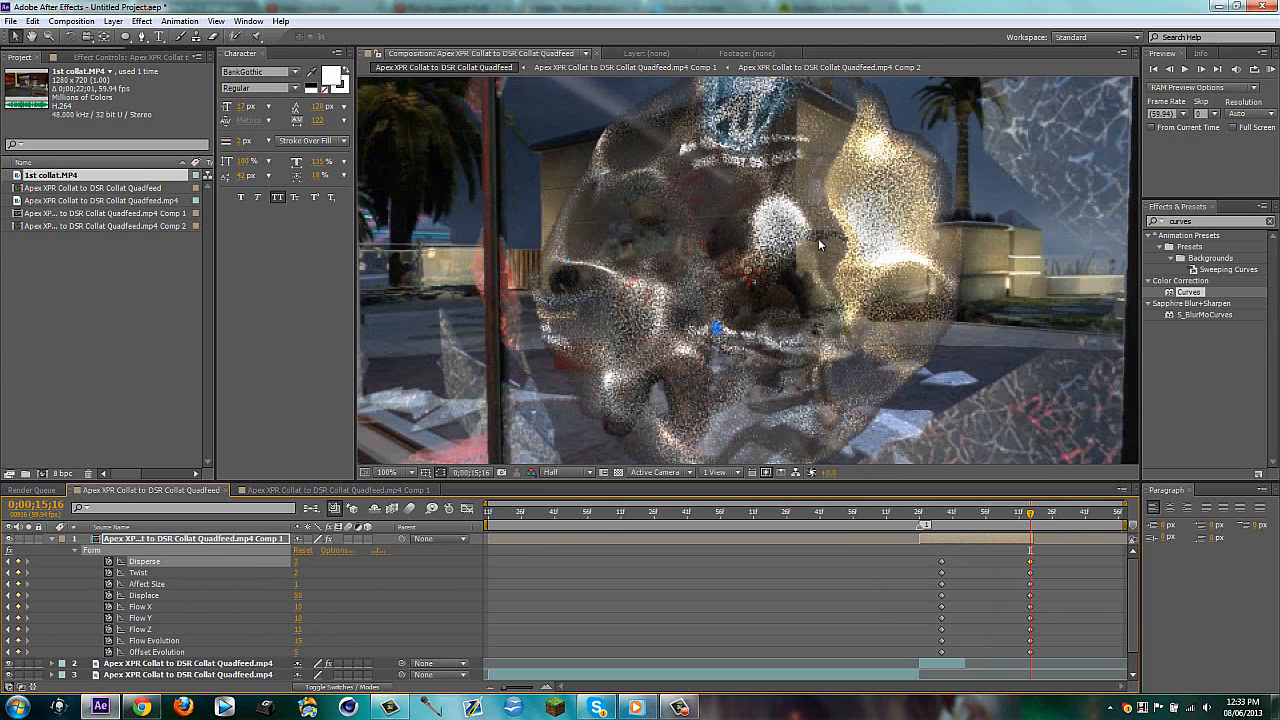
{"action": "key", "text": "comma"}
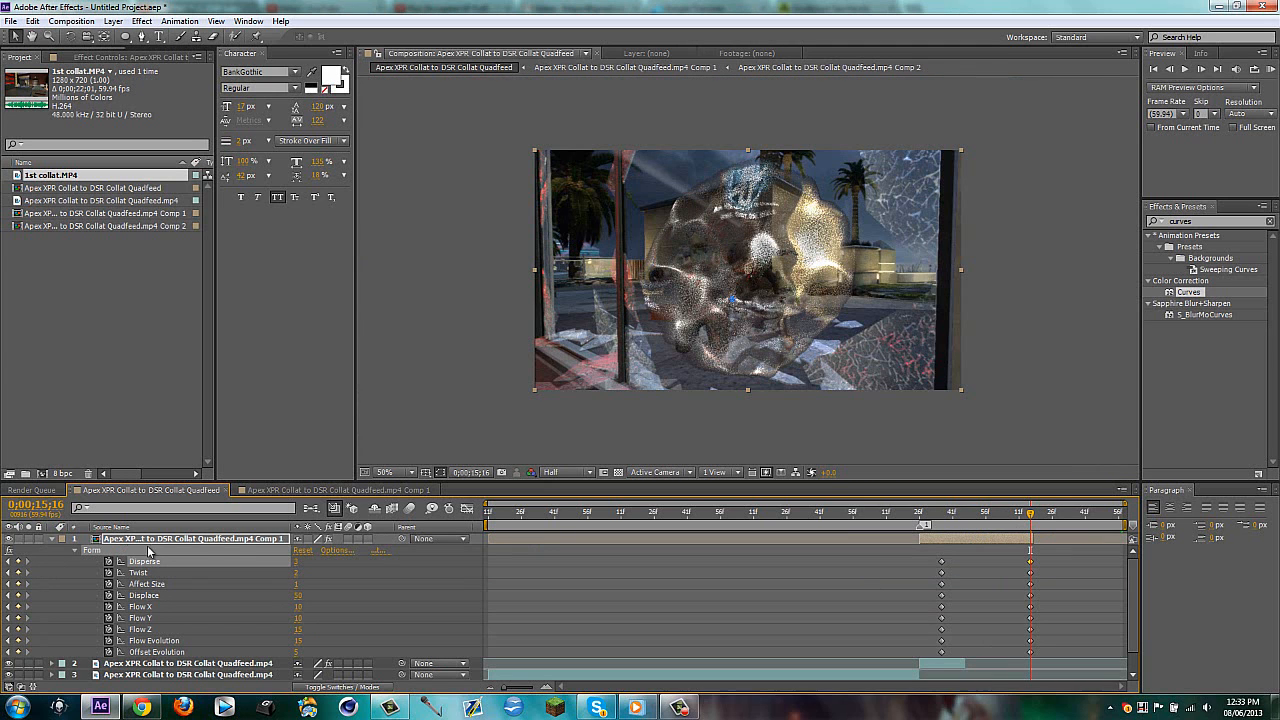
{"action": "left_click", "coordinate": [297, 586]}
{"action": "type", "text": "2"}
{"action": "key", "text": "Return"}
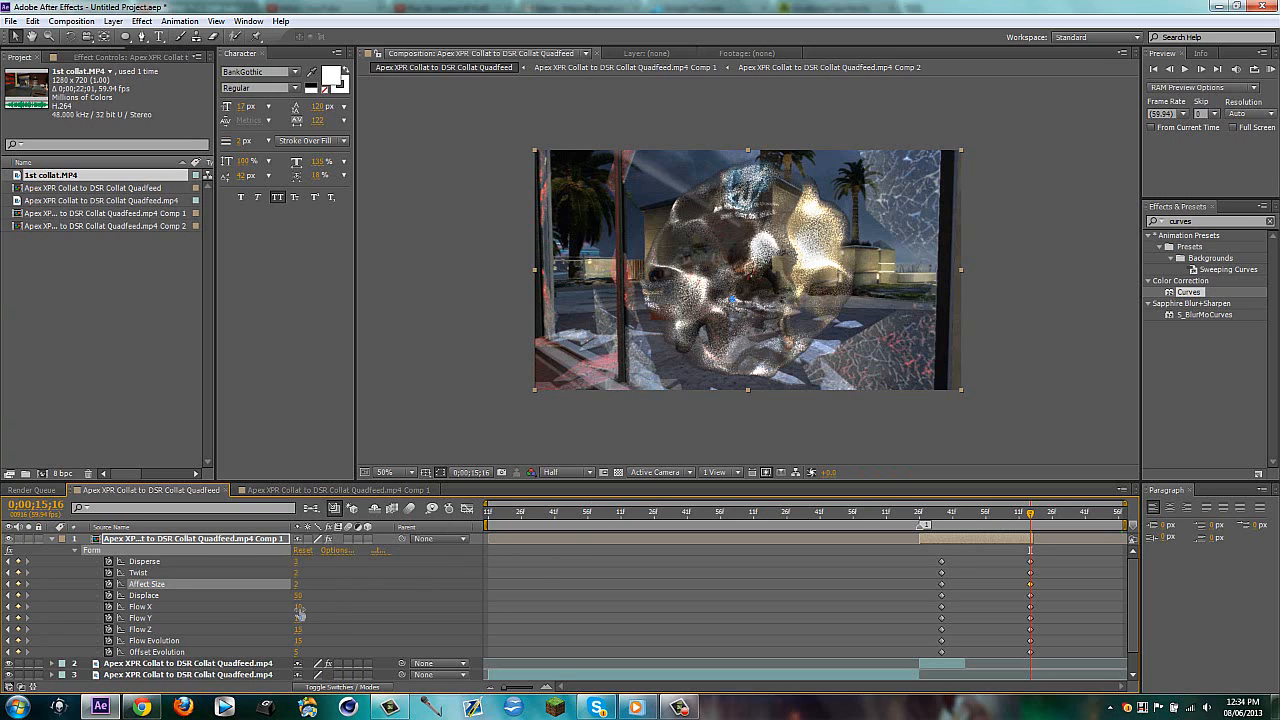
{"action": "left_click", "coordinate": [298, 606]}
{"action": "type", "text": "25"}
{"action": "key", "text": "Return"}
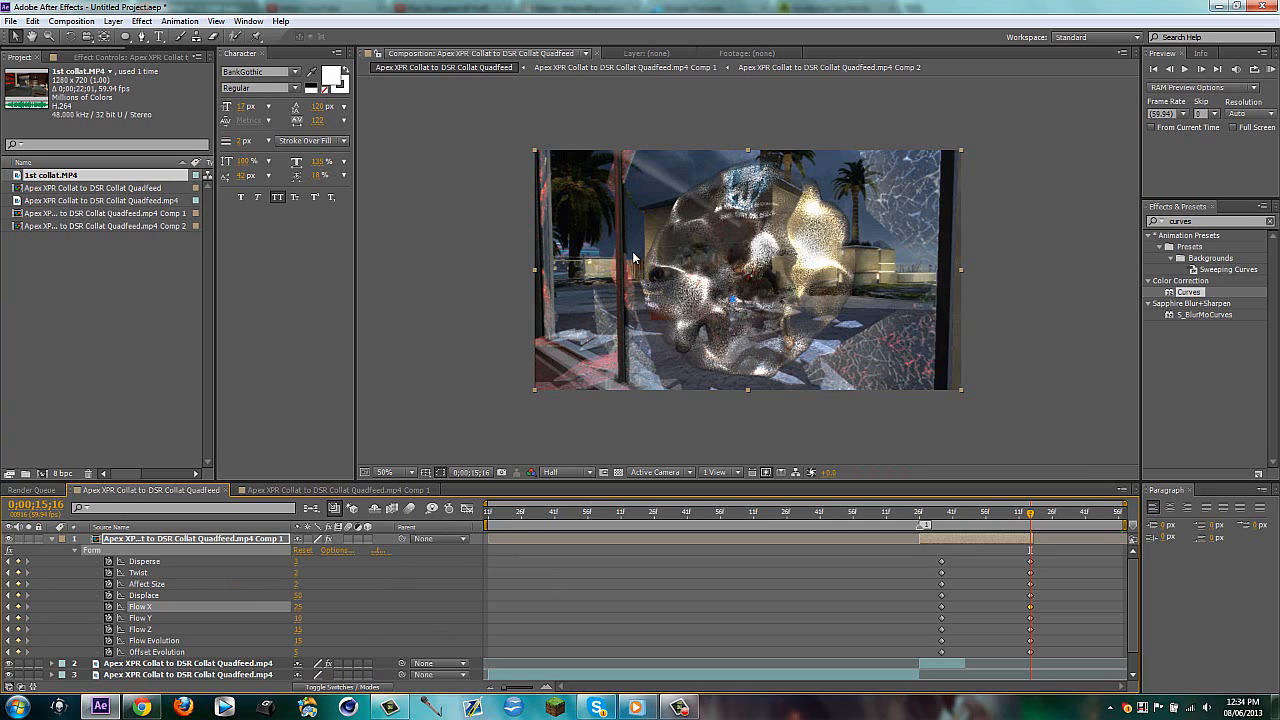
Step: Set Form's Offset Evolution to 10, Flow Evolution to 25 and Disperse to 5 at 0;00;15;16
{"action": "left_click", "coordinate": [296, 652]}
{"action": "key", "text": "Return"}
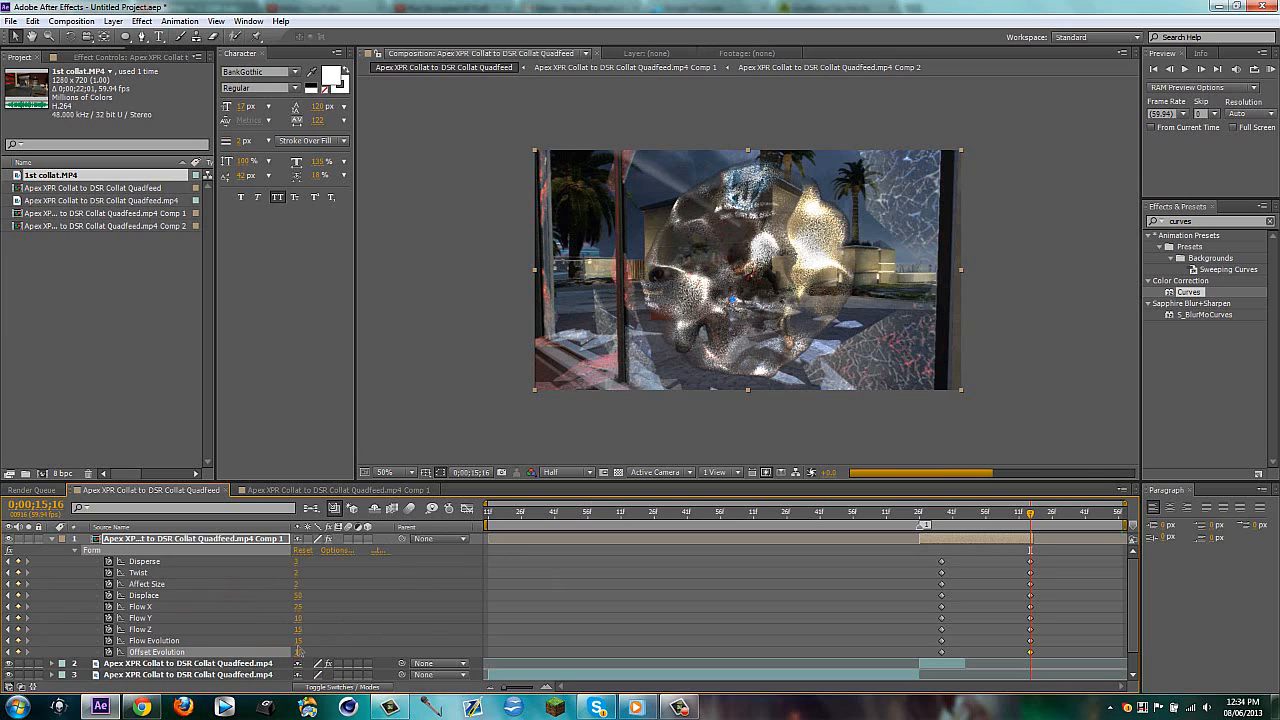
{"action": "left_click", "coordinate": [300, 641]}
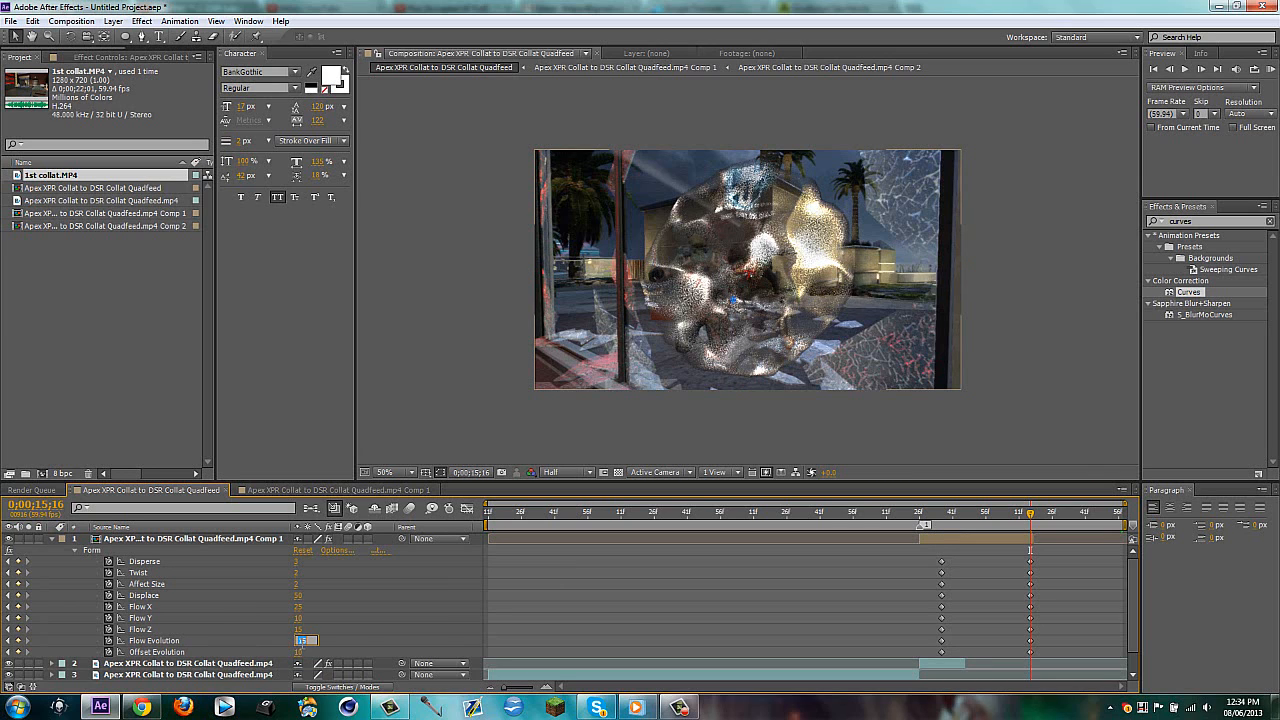
{"action": "type", "text": "25"}
{"action": "key", "text": "Return"}
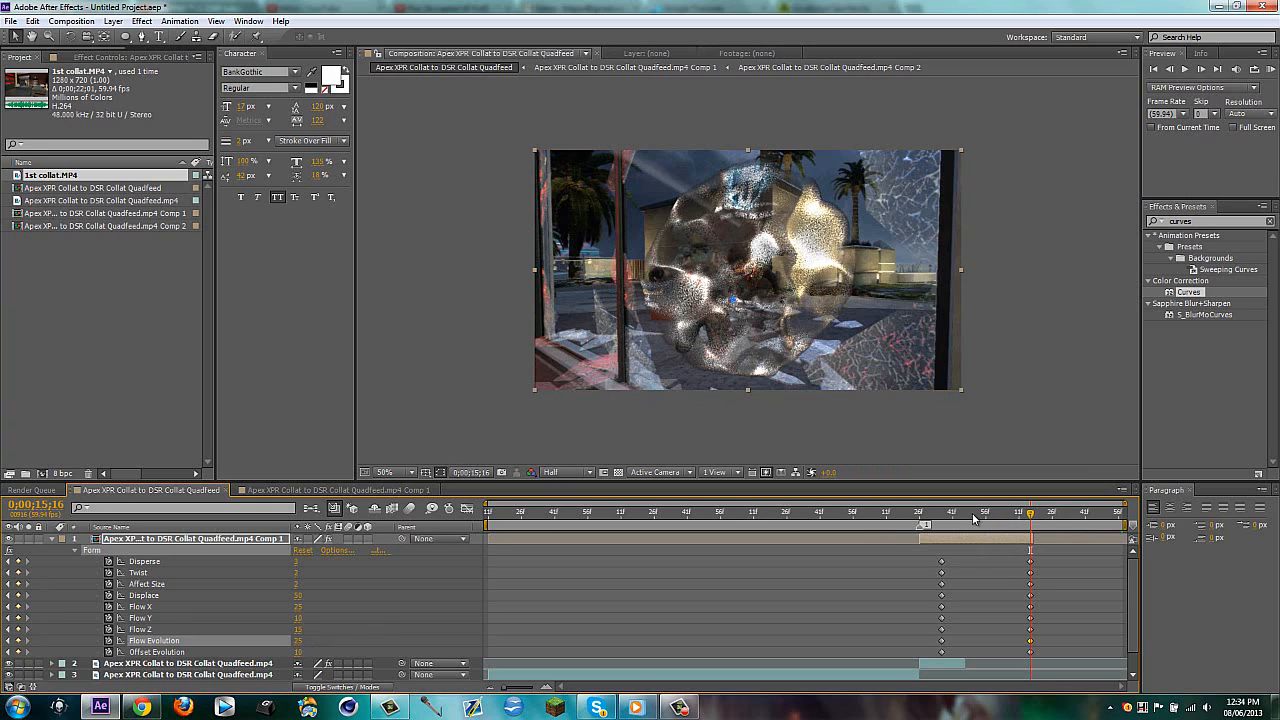
{"action": "left_click", "coordinate": [296, 564]}
{"action": "type", "text": "5"}
{"action": "key", "text": "Return"}
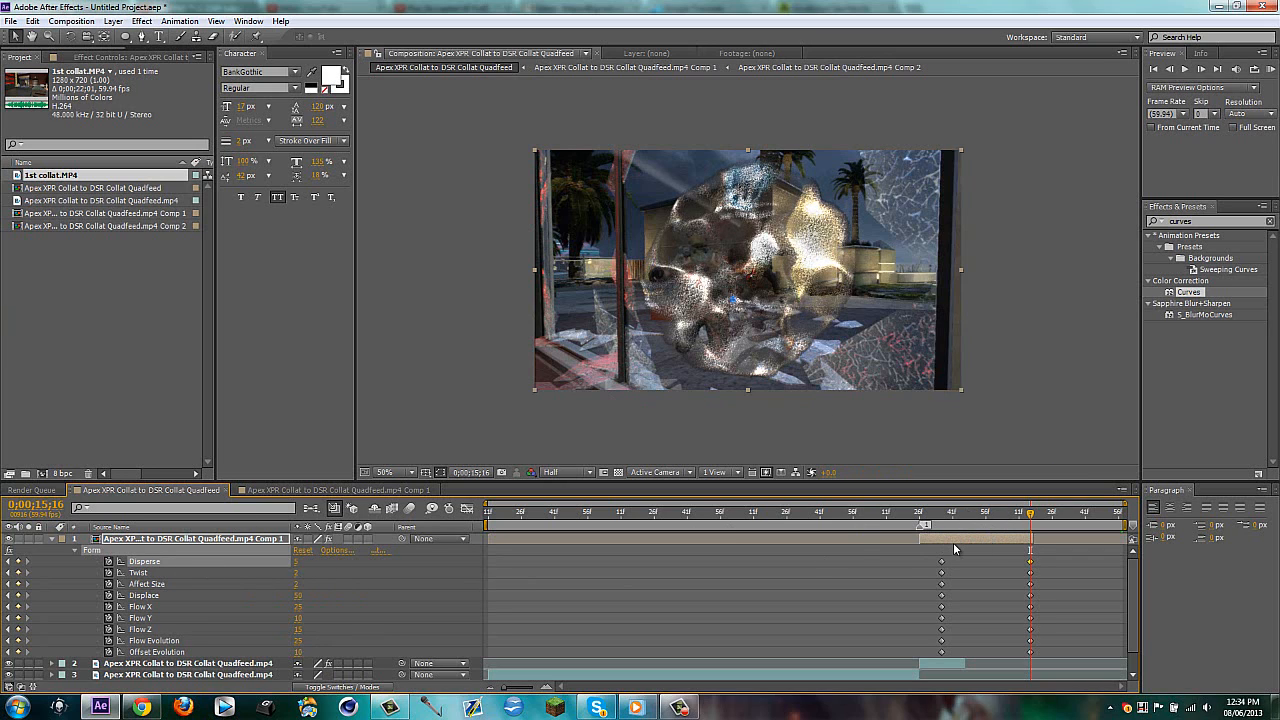
Step: Fade out the Form layer with Opacity keyframes from 100% at 0;00;14;56 to 0% at 0;00;15;16
{"action": "left_click", "coordinate": [8, 570]}
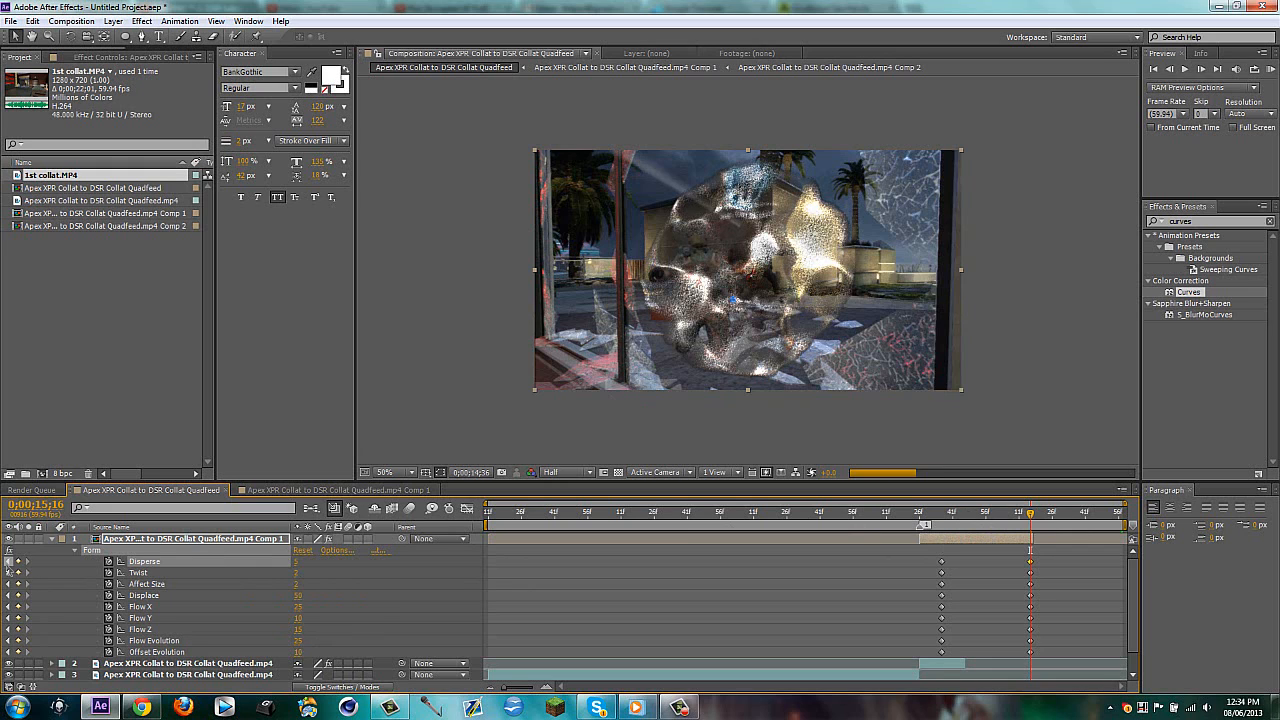
{"action": "key", "text": "shift+Page_Down"}
{"action": "key", "text": "shift+Page_Down"}
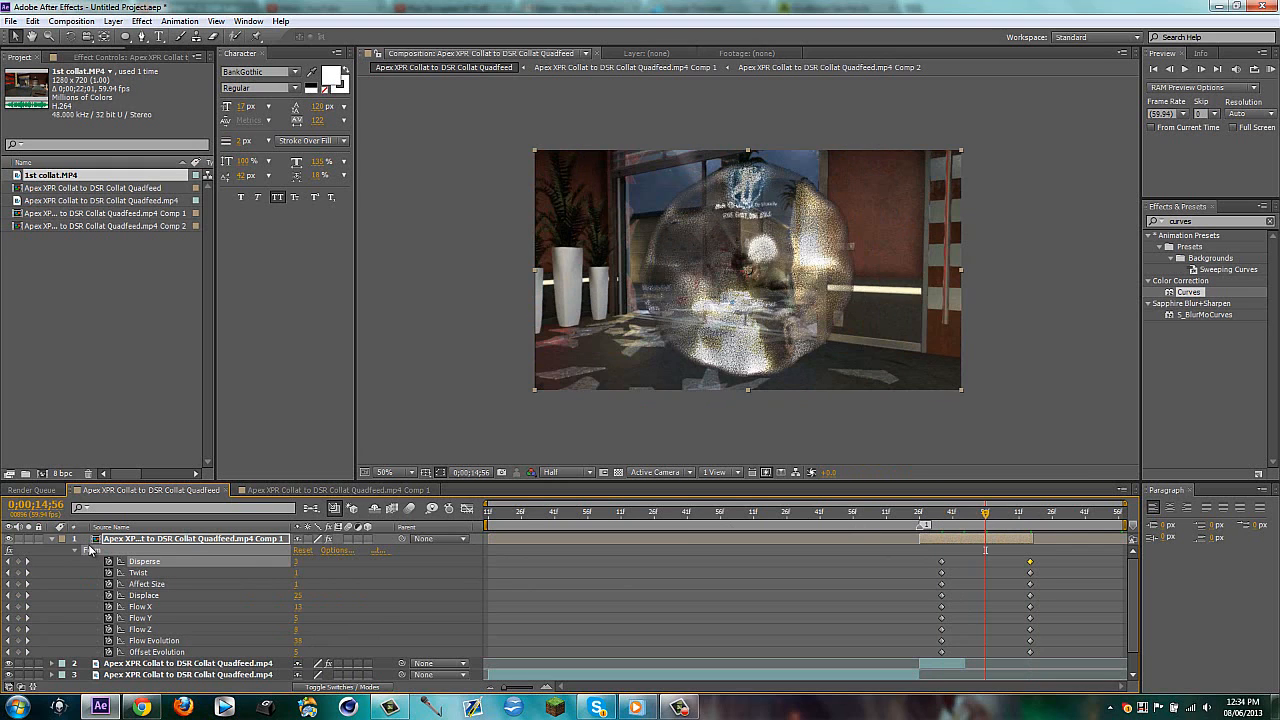
{"action": "key", "text": "shift+t"}
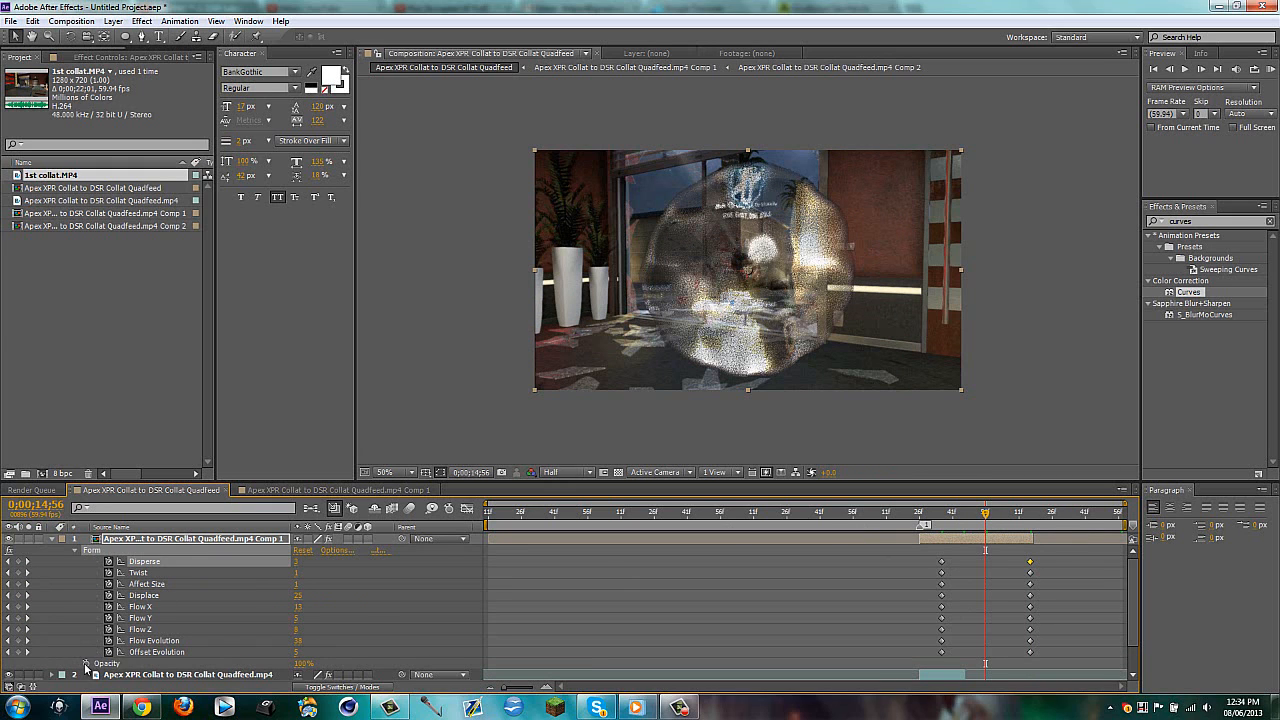
{"action": "left_click", "coordinate": [86, 663]}
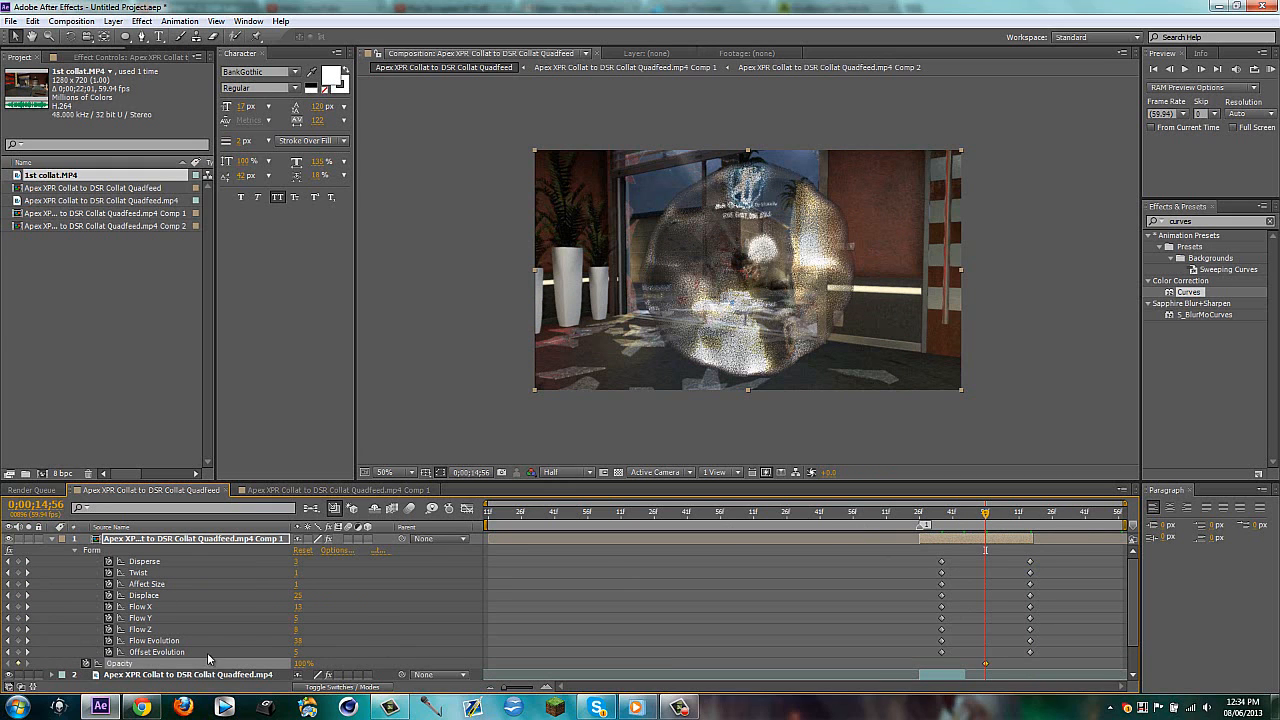
{"action": "left_click", "coordinate": [28, 653]}
{"action": "left_click_drag", "start_coordinate": [306, 666], "coordinate": [239, 588]}
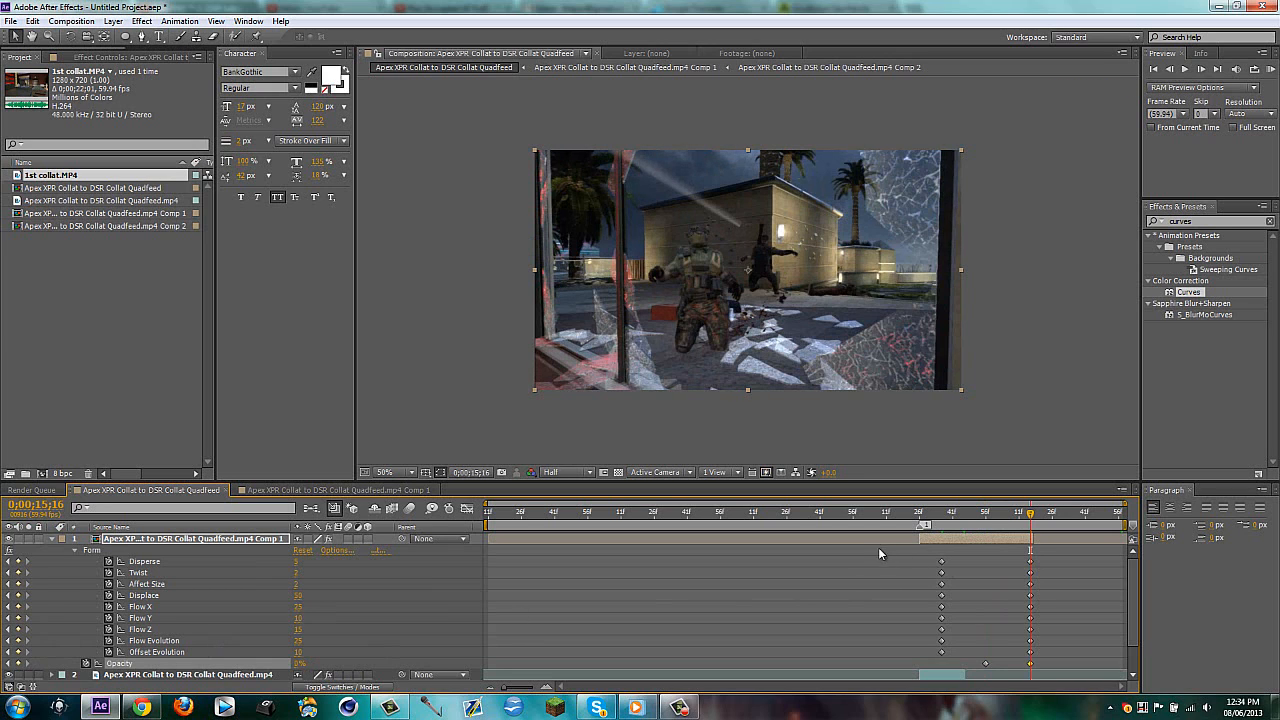
Step: Apply Easy Ease to all start and end keyframes of the Form effect and collapse the layer's properties
{"action": "left_click_drag", "start_coordinate": [922, 555], "coordinate": [1050, 662]}
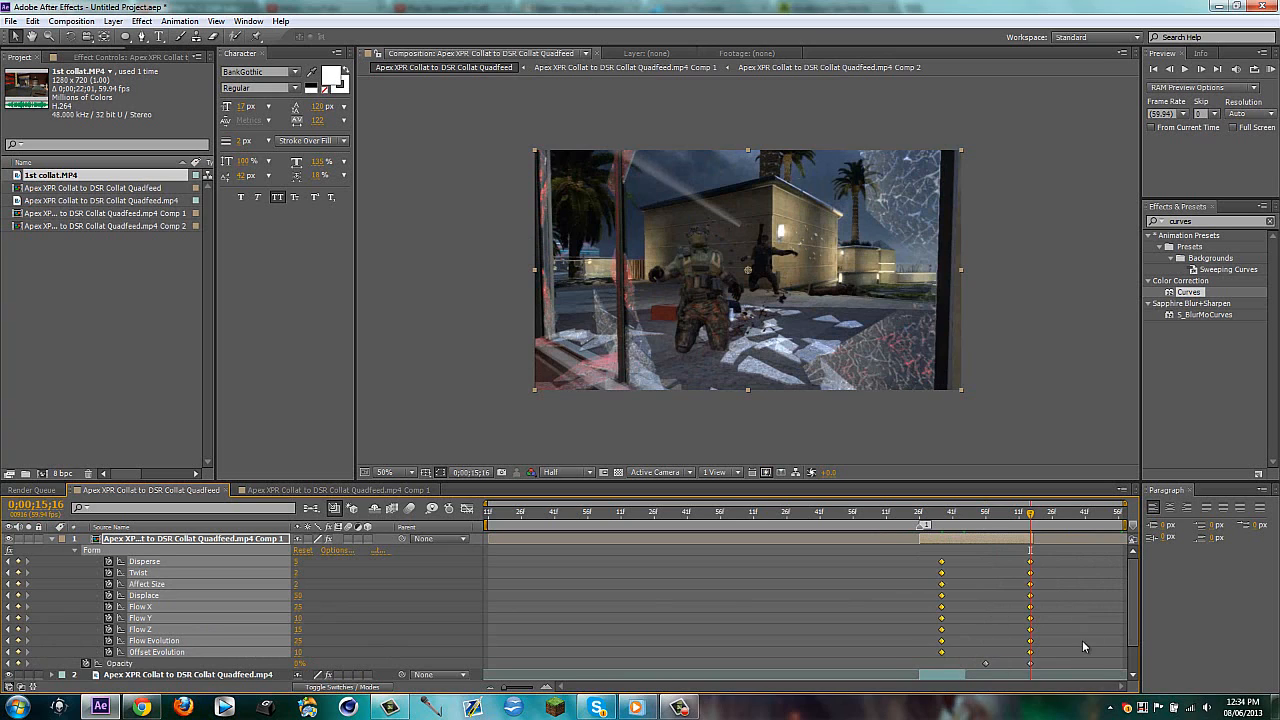
{"action": "key", "text": "F9"}
{"action": "key", "text": "u"}
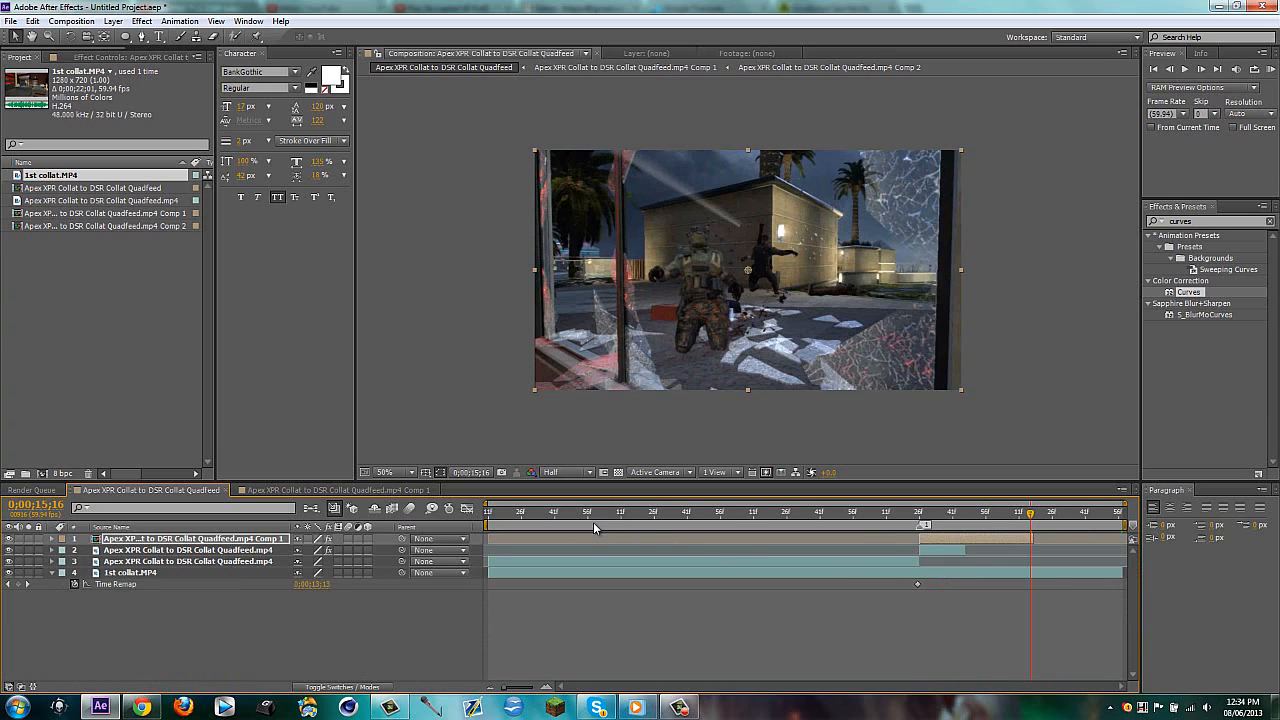
{"action": "left_click", "coordinate": [387, 637]}
Step: RAM-preview the transition at Quarter resolution with the work area starting at 0;00;13;11
{"action": "left_click", "coordinate": [575, 515]}
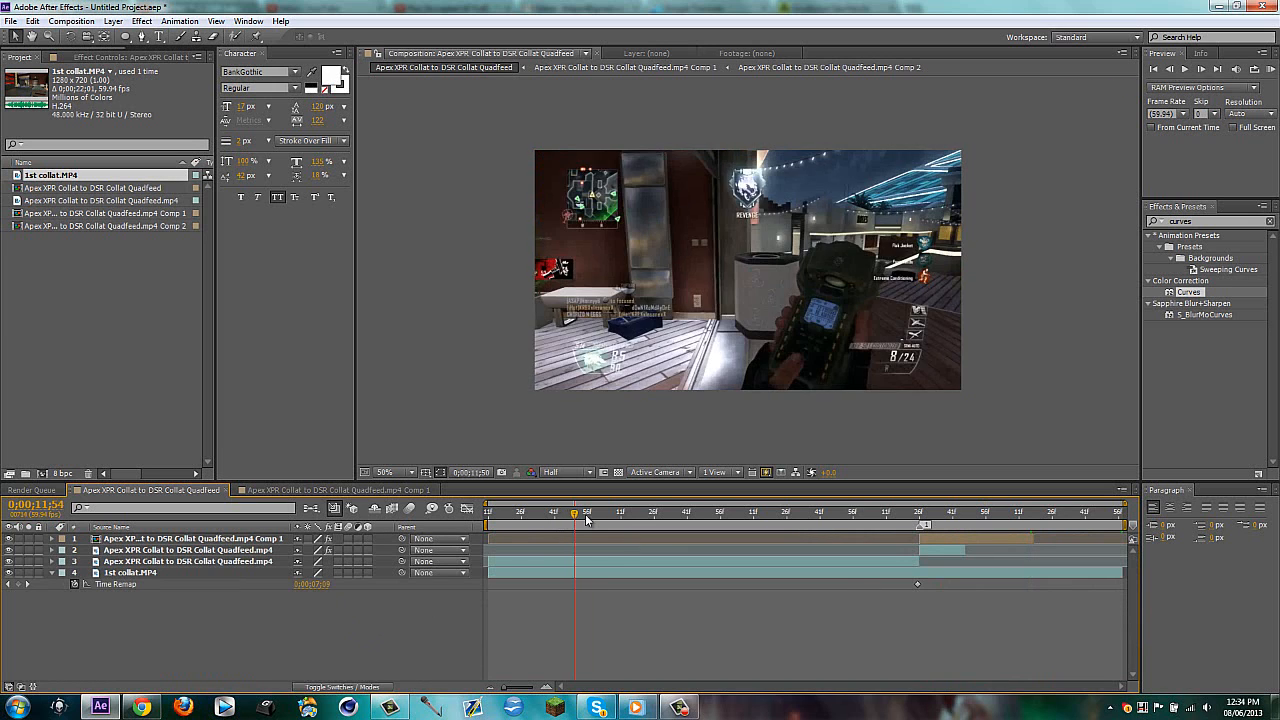
{"action": "left_click_drag", "start_coordinate": [587, 519], "coordinate": [753, 516]}
{"action": "left_click", "coordinate": [560, 472]}
{"action": "left_click", "coordinate": [572, 559]}
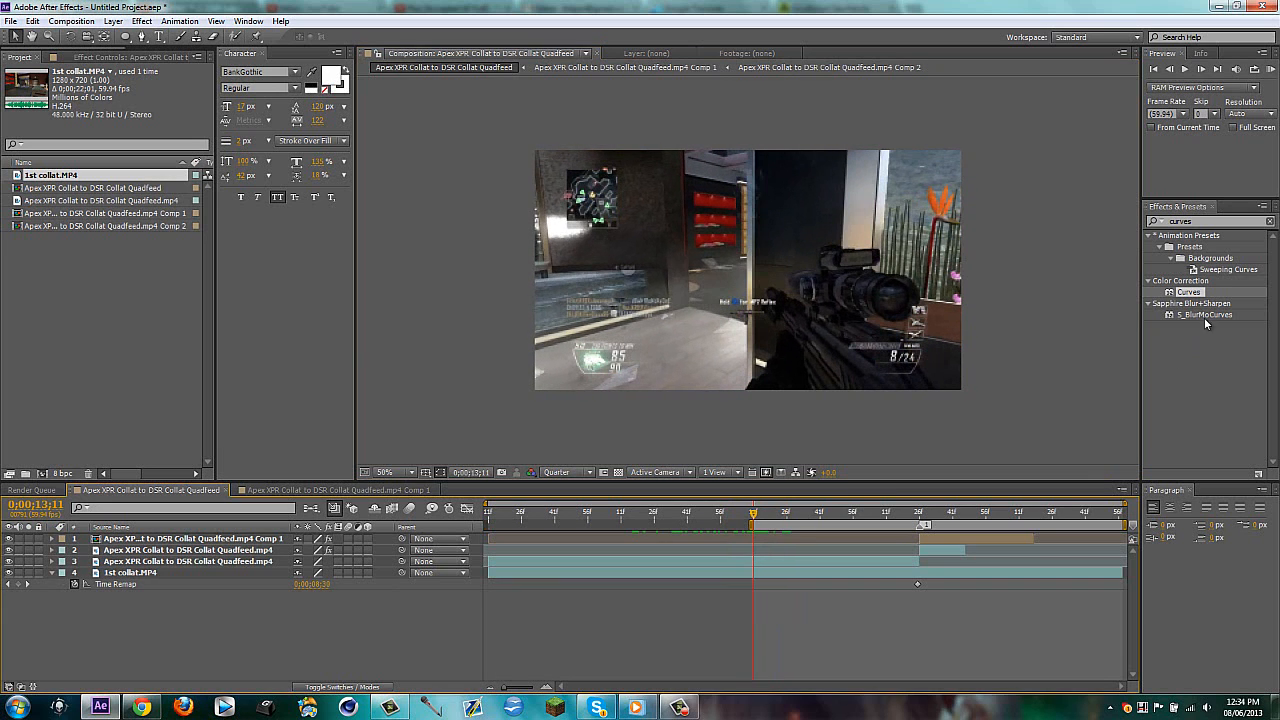
{"action": "left_click", "coordinate": [1269, 70]}
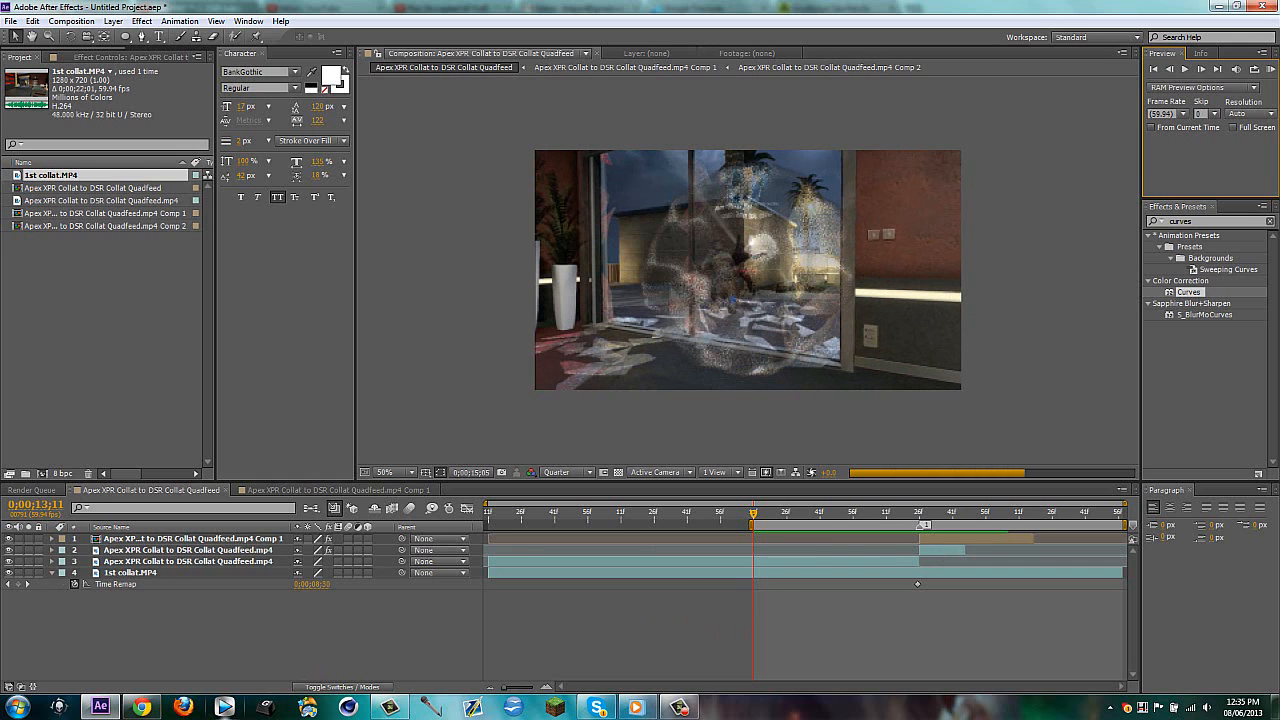
{"action": "left_click", "coordinate": [142, 707]}
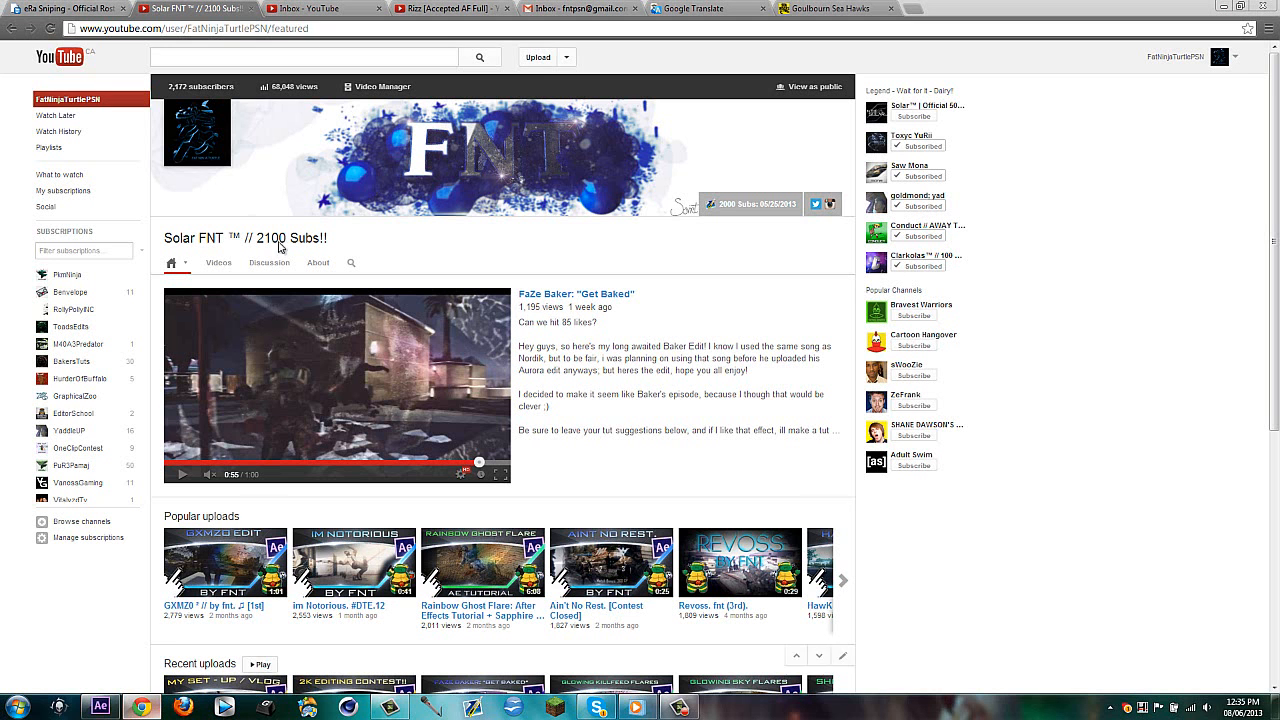
{"action": "left_click", "coordinate": [317, 9]}
{"action": "left_click_drag", "start_coordinate": [331, 28], "coordinate": [165, 30]}
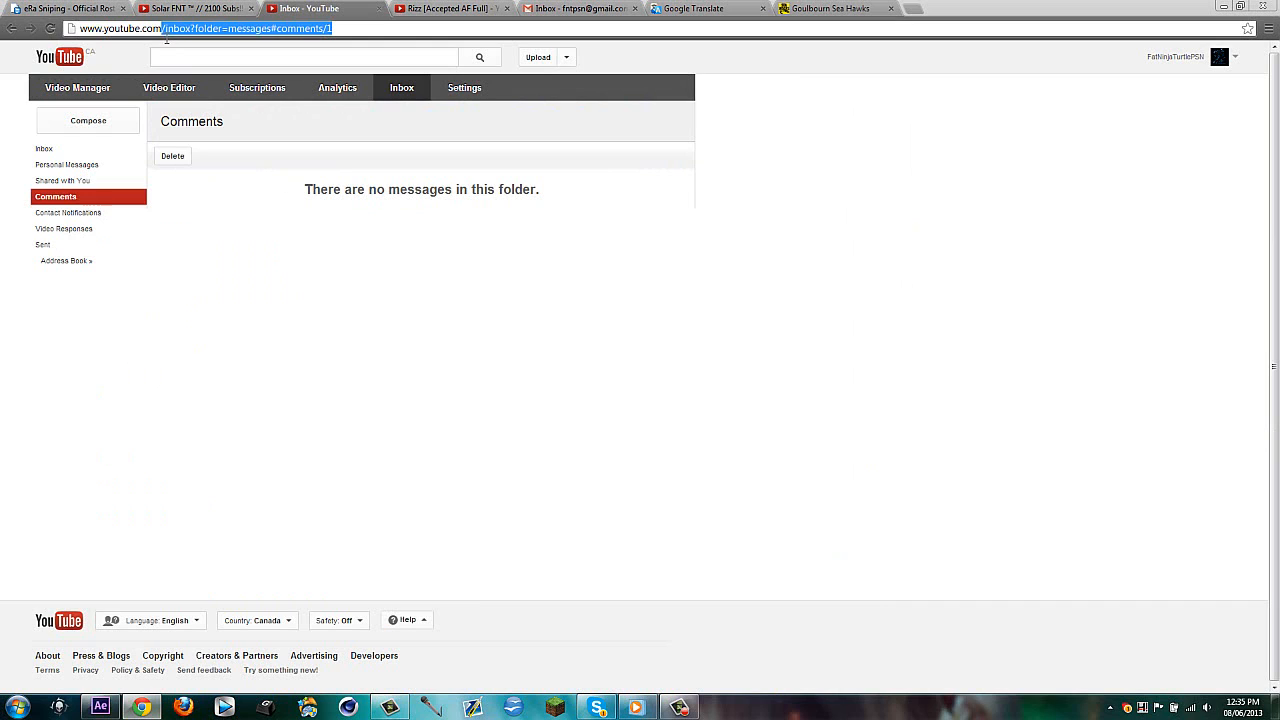
{"action": "type", "text": "FNTEdits"}
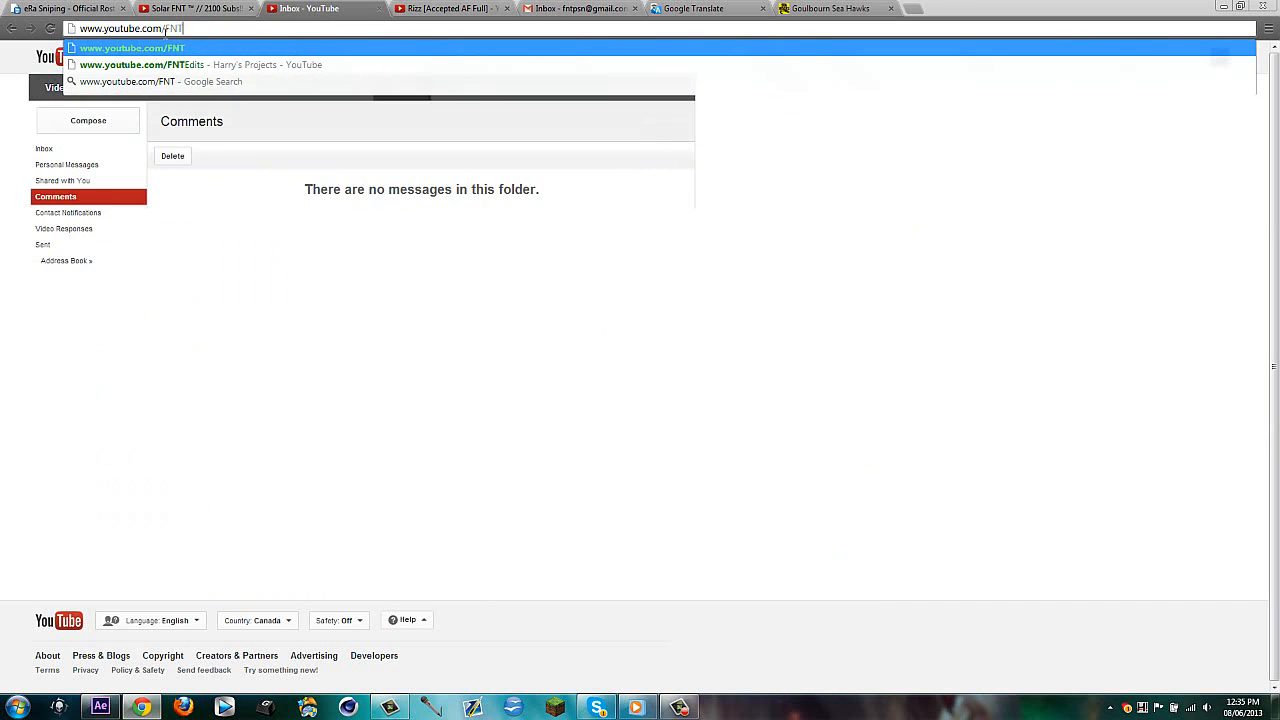
{"action": "key", "text": "Return"}
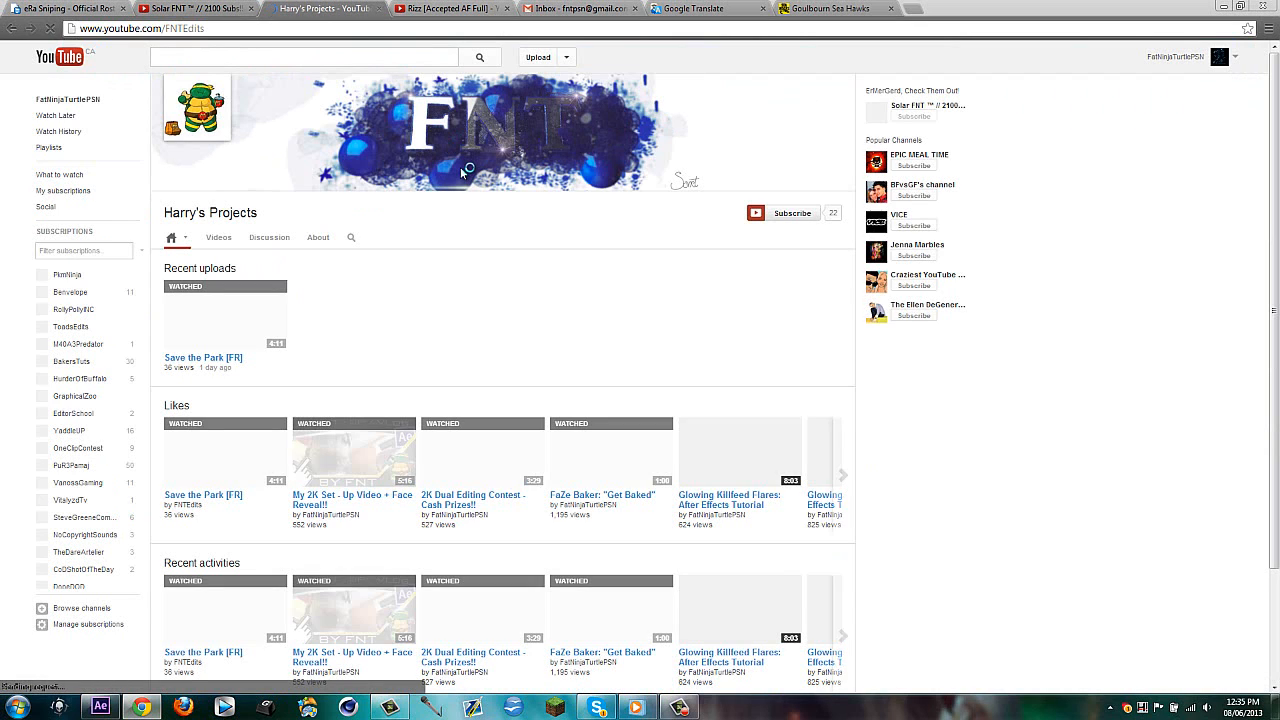
{"action": "left_click", "coordinate": [220, 241]}
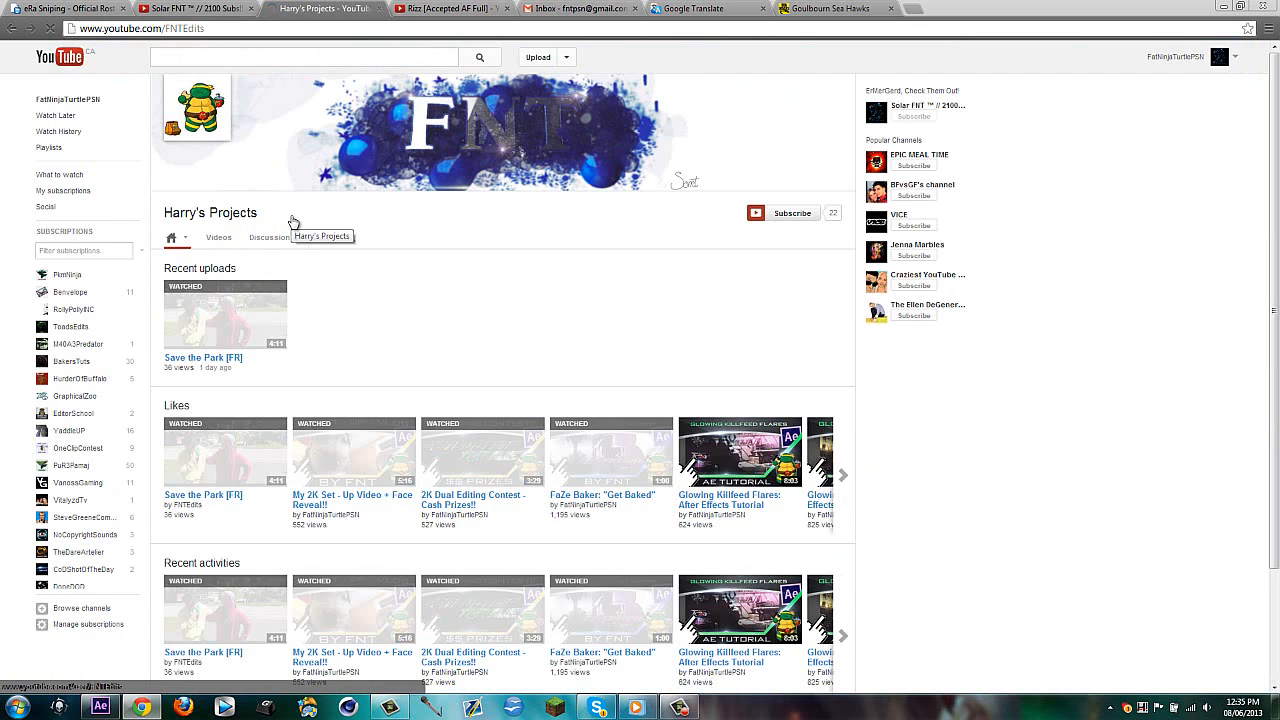
{"action": "left_click", "coordinate": [217, 357]}
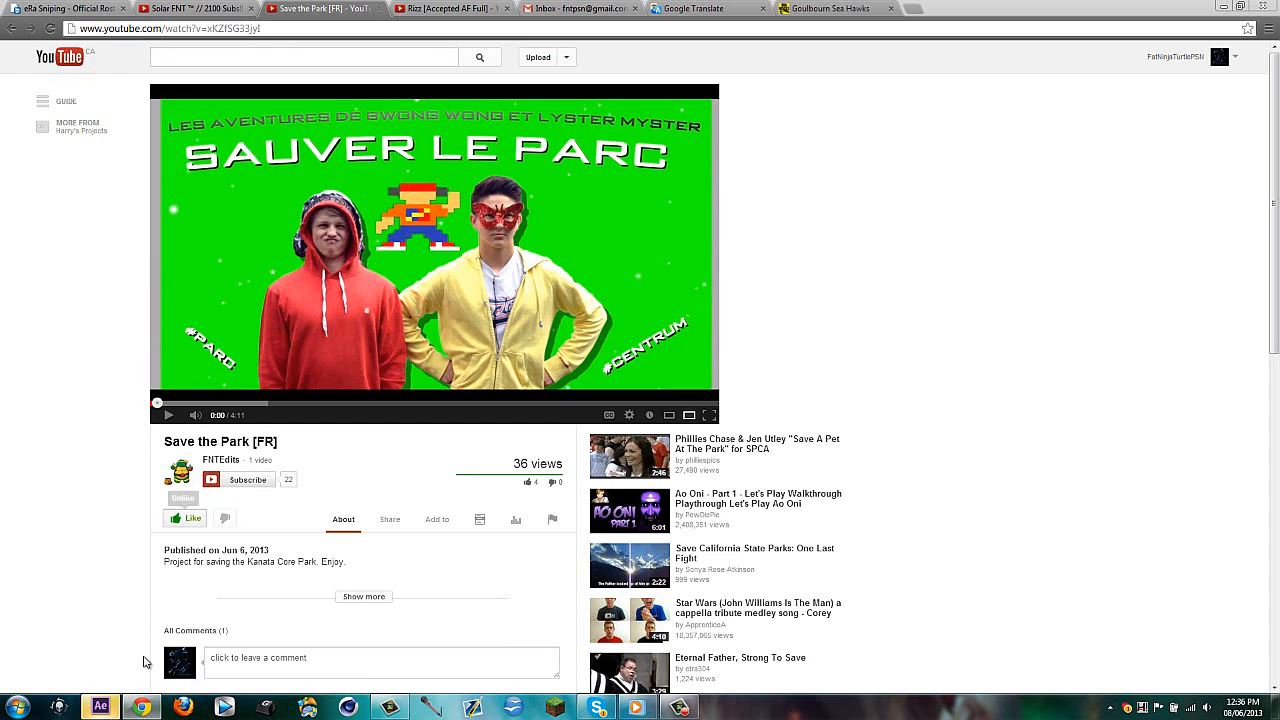
Step: Return to After Effects, review the particle dissolve up to 0;00;15;15 and minimize the program
{"action": "mouse_move", "coordinate": [145, 707]}
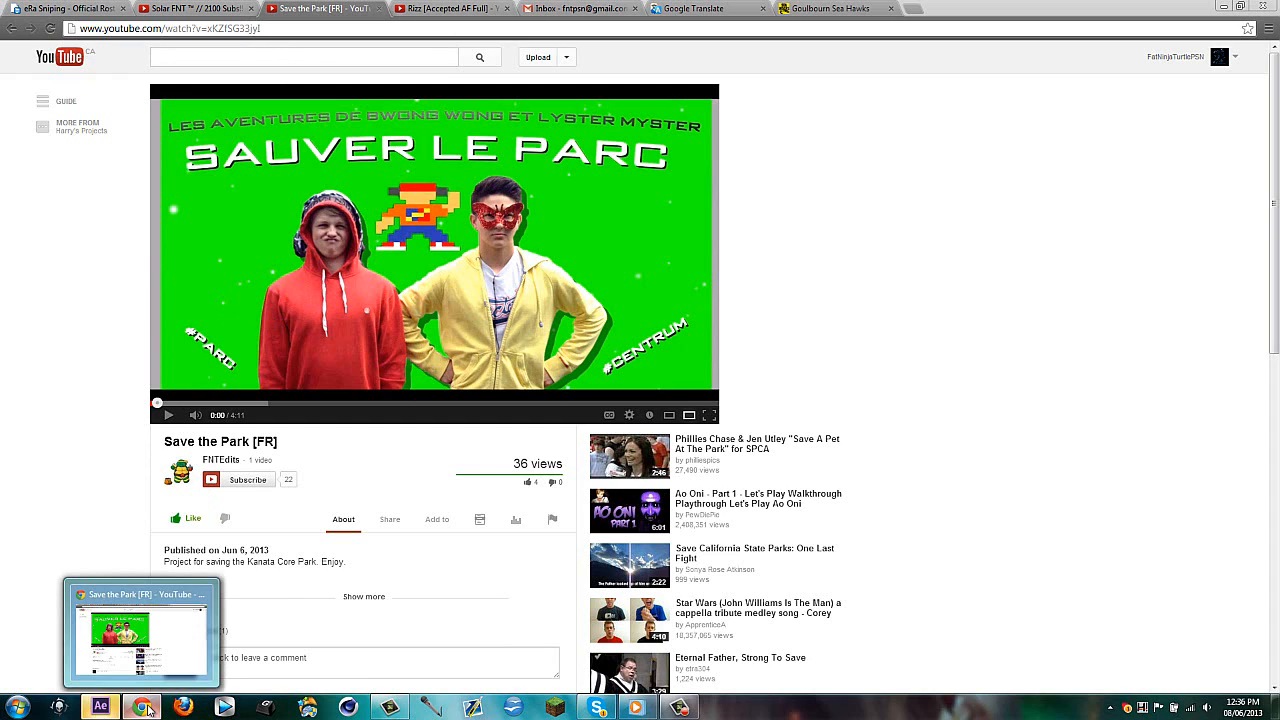
{"action": "left_click", "coordinate": [100, 707]}
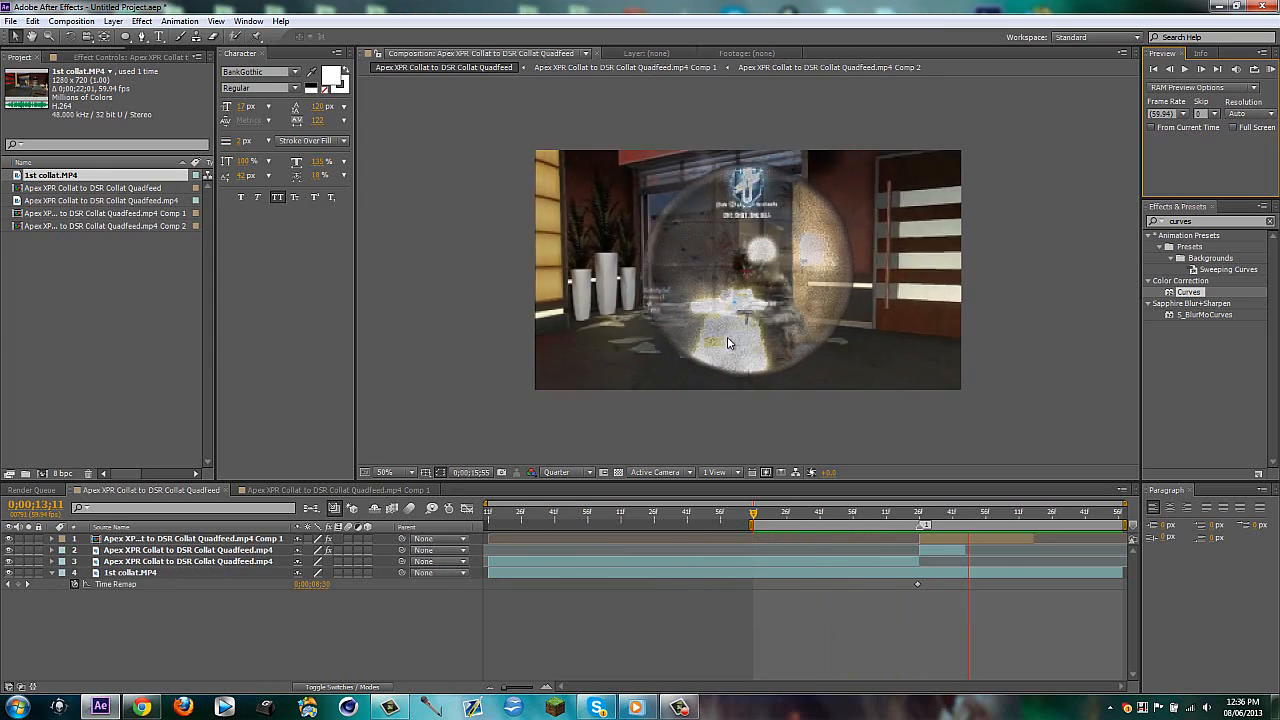
{"action": "left_click", "coordinate": [921, 513]}
{"action": "left_click_drag", "start_coordinate": [924, 513], "coordinate": [1018, 502]}
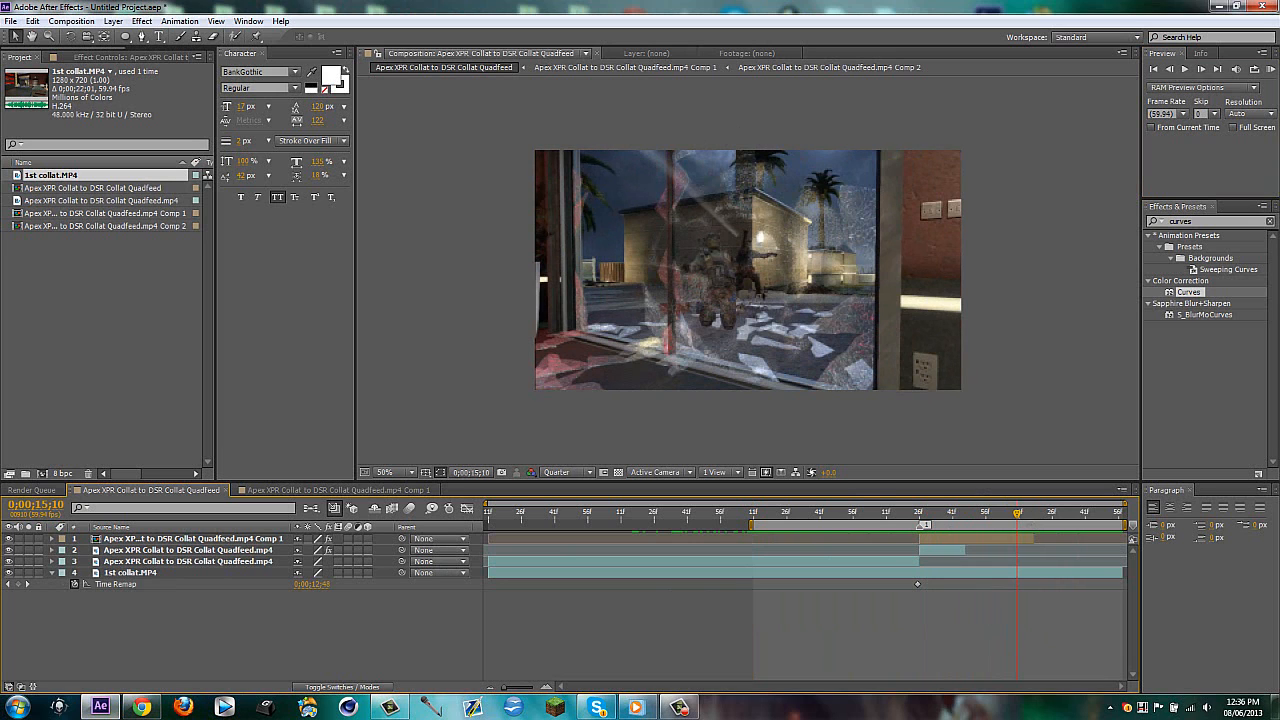
{"action": "mouse_move", "coordinate": [1023, 515]}
{"action": "left_mouse_down"}
{"action": "mouse_move", "coordinate": [1060, 513]}
{"action": "mouse_move", "coordinate": [1027, 513]}
{"action": "left_mouse_up"}
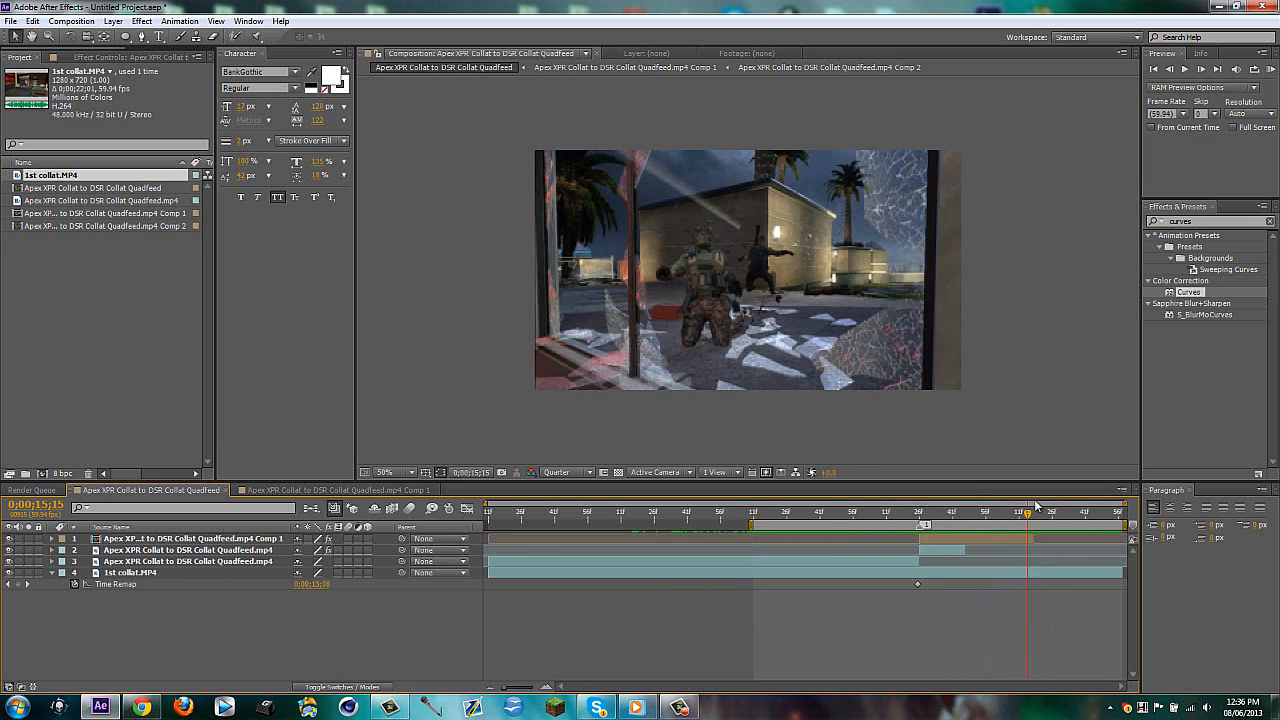
{"action": "left_click", "coordinate": [972, 576]}
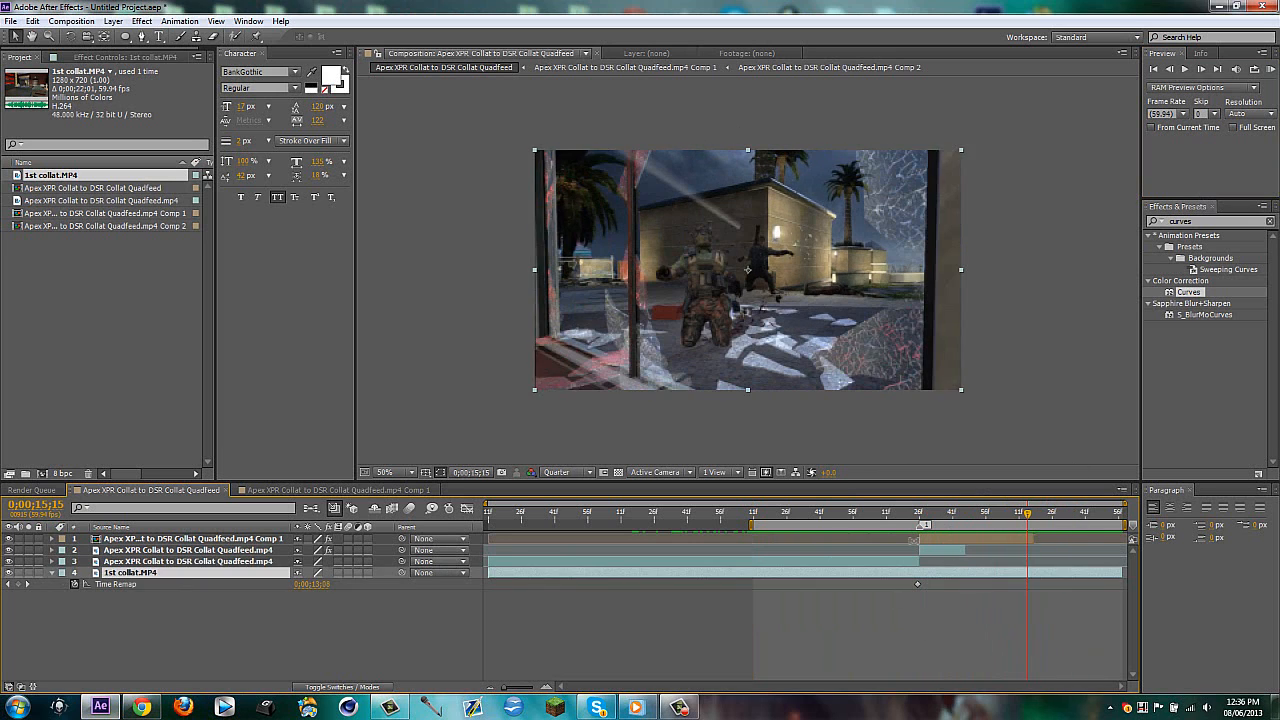
{"action": "left_click", "coordinate": [397, 621]}
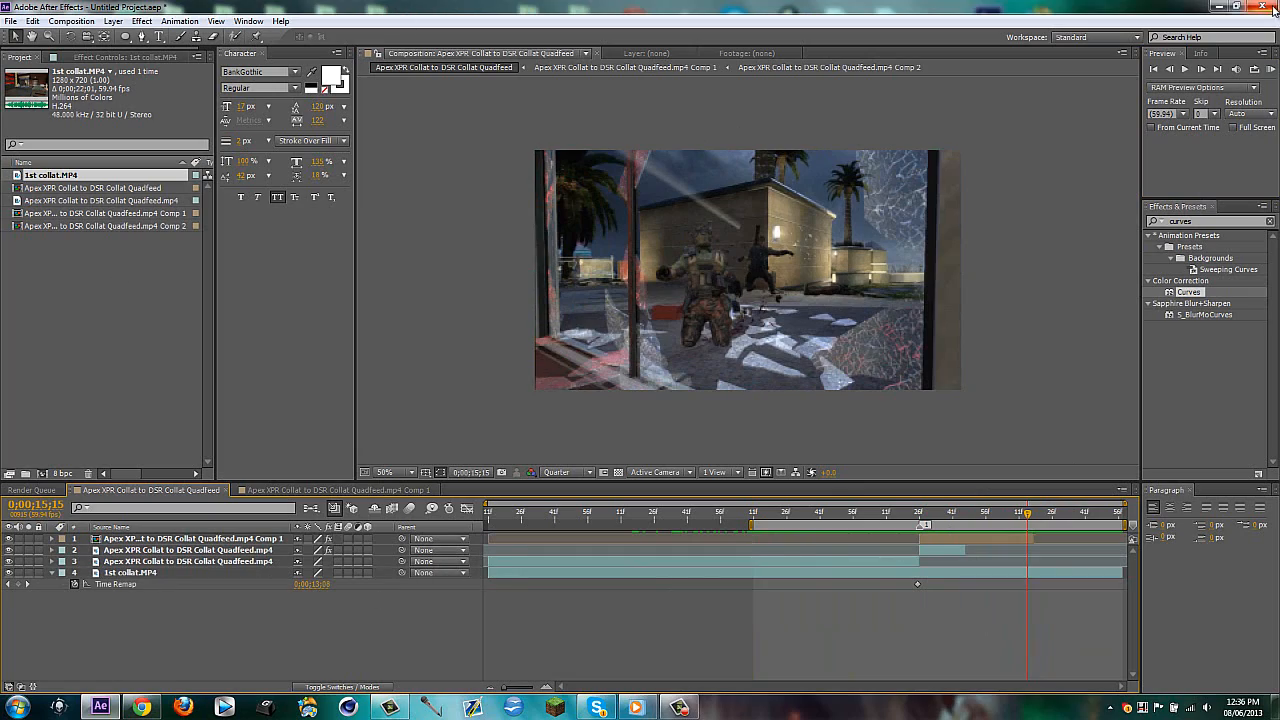
{"action": "left_click", "coordinate": [1220, 6]}
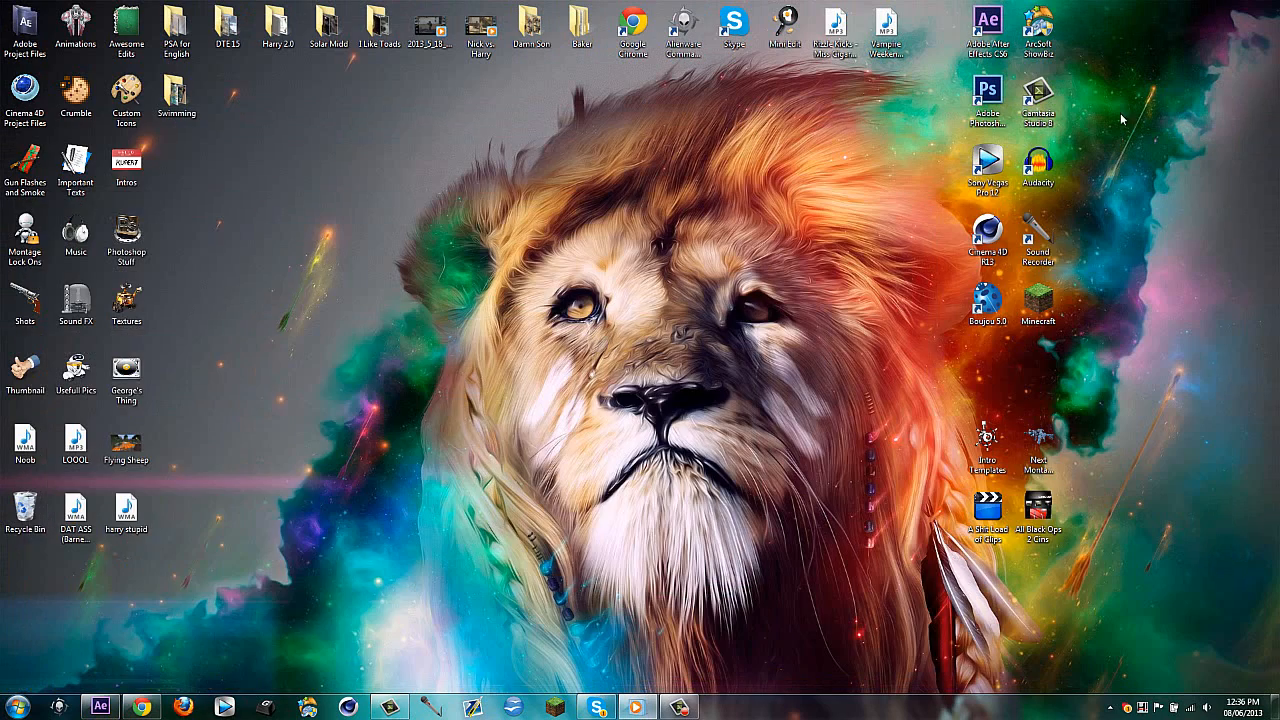
Step: Bring Chrome back up, highlight the title of the "Save the Park [FR]" video and minimize the browser
{"action": "left_click", "coordinate": [142, 707]}
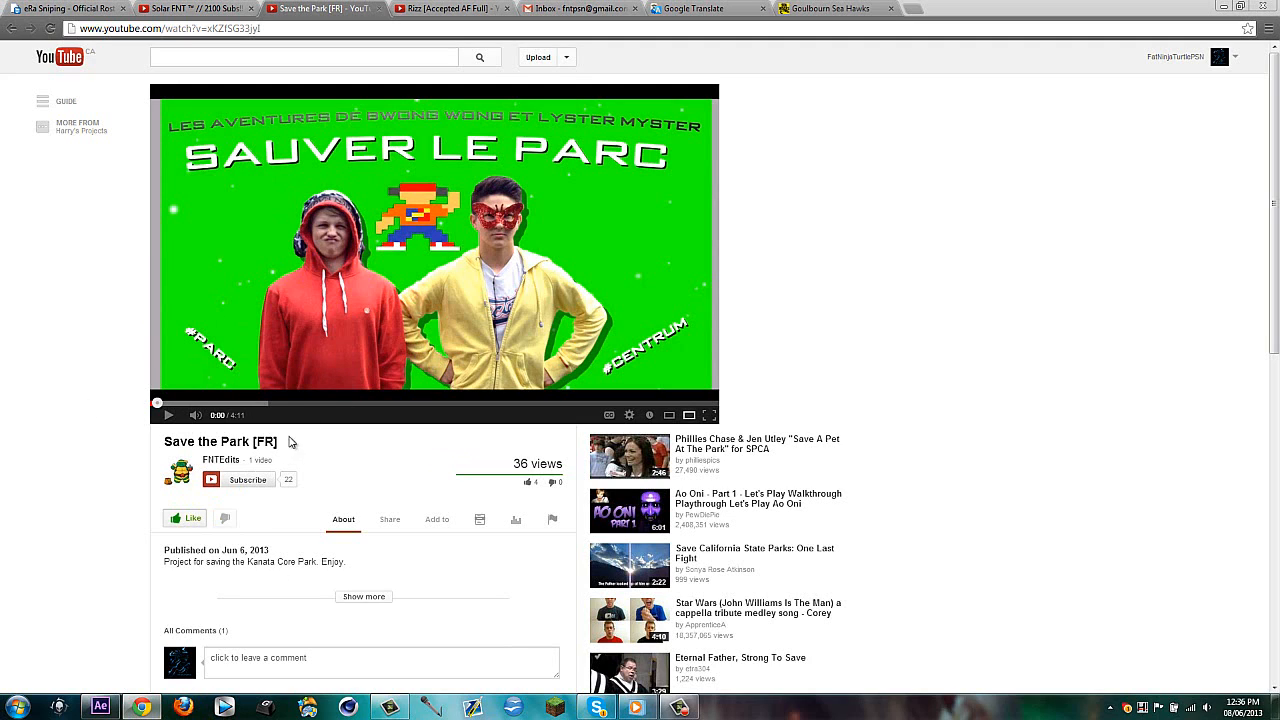
{"action": "left_click_drag", "start_coordinate": [202, 441], "coordinate": [331, 446]}
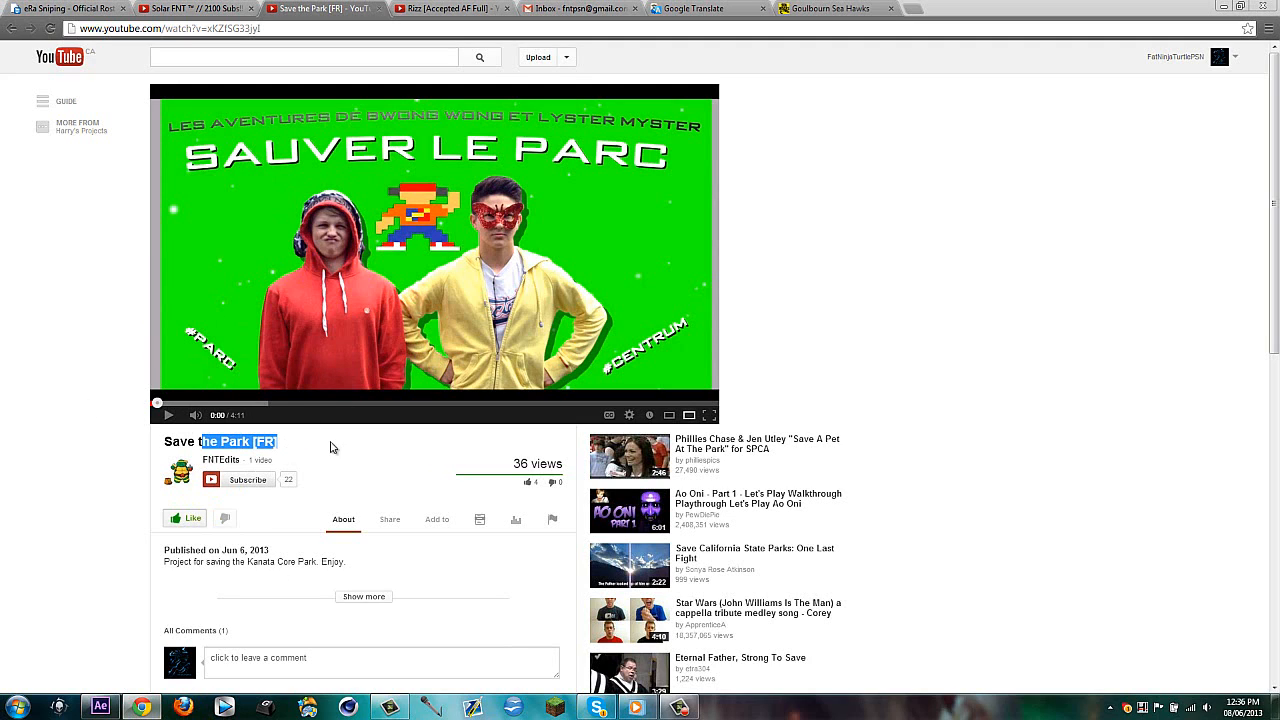
{"action": "left_click", "coordinate": [168, 445]}
{"action": "left_click_drag", "start_coordinate": [168, 445], "coordinate": [290, 445]}
{"action": "left_click", "coordinate": [304, 446]}
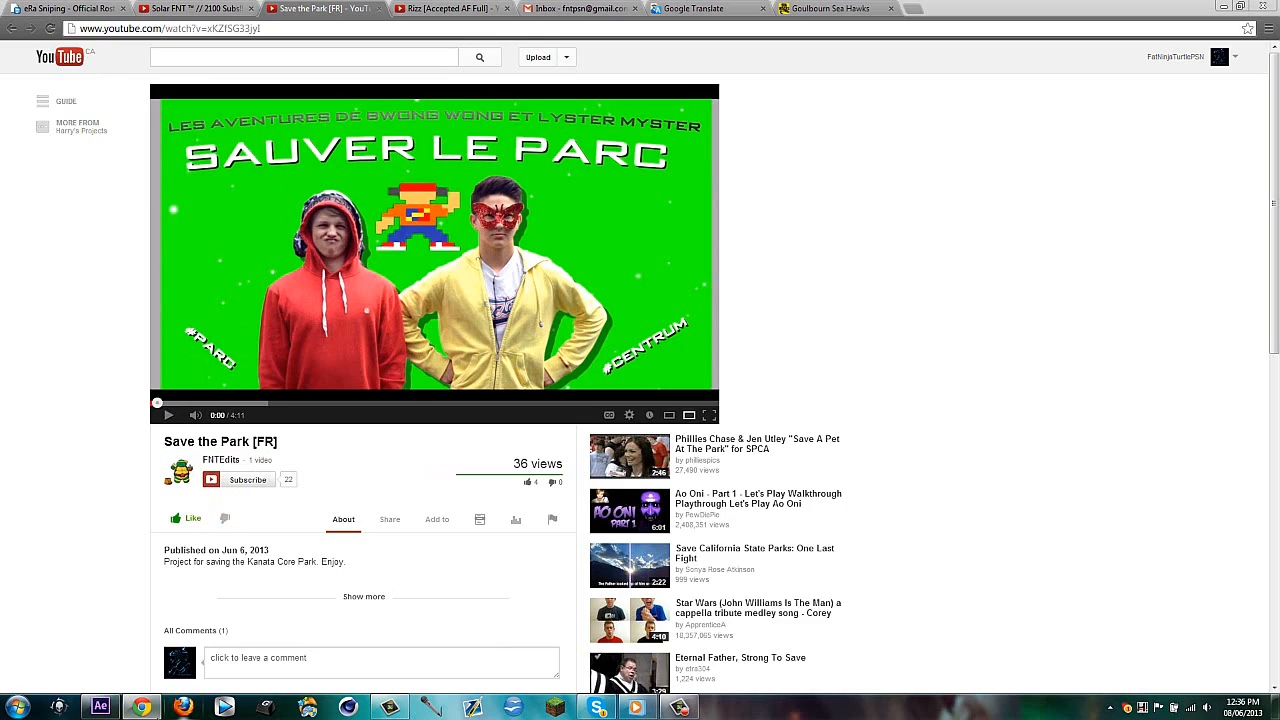
{"action": "left_click", "coordinate": [142, 707]}
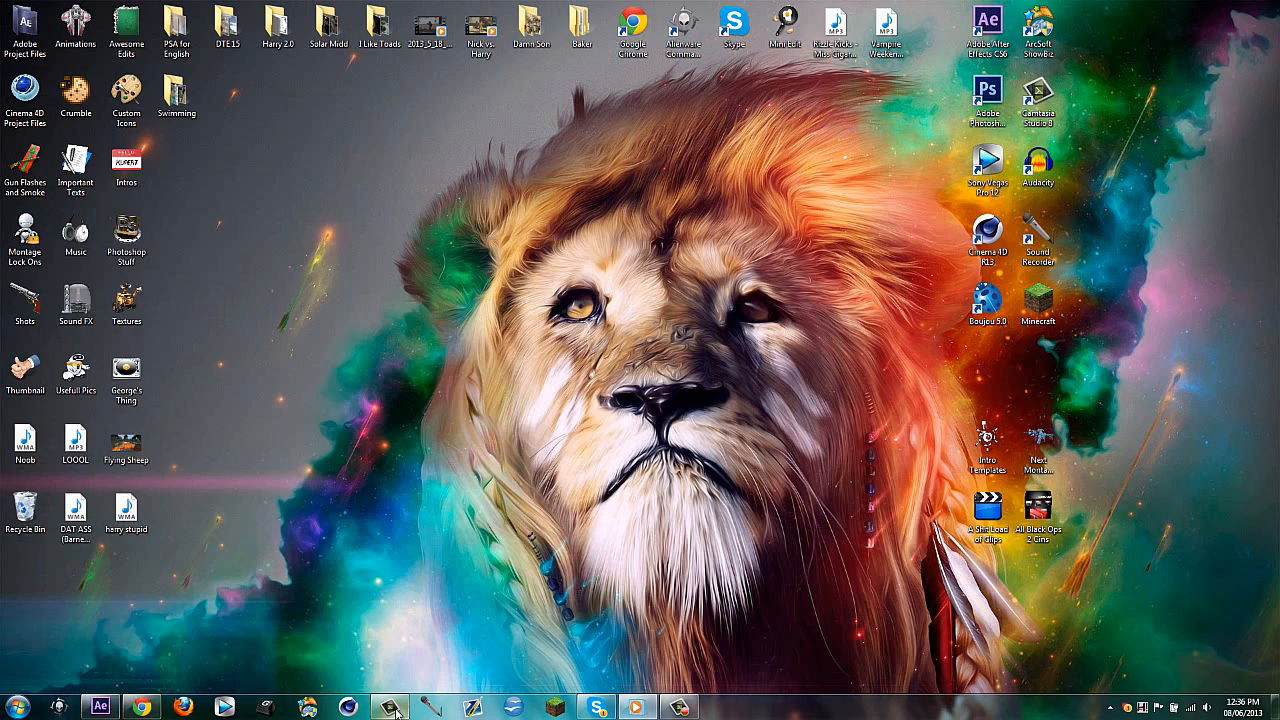
{"action": "left_click", "coordinate": [389, 707]}
{"action": "left_click", "coordinate": [389, 707]}
{"action": "left_click", "coordinate": [679, 707]}
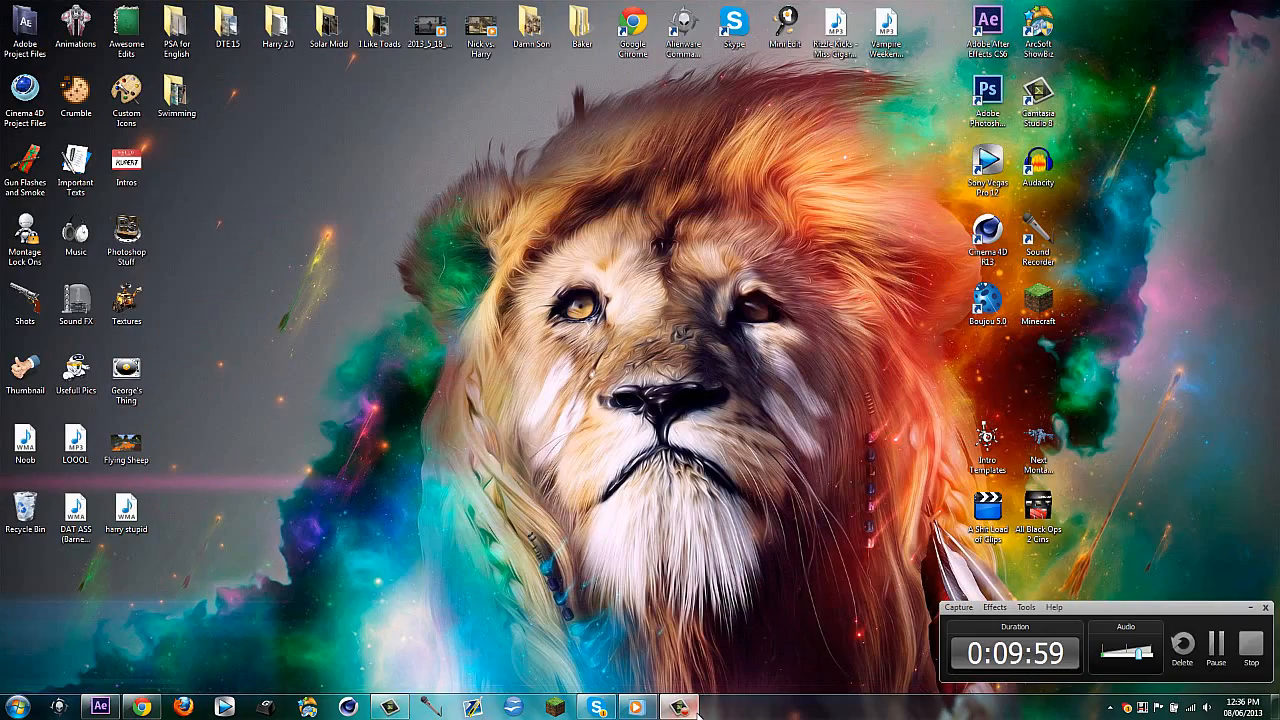